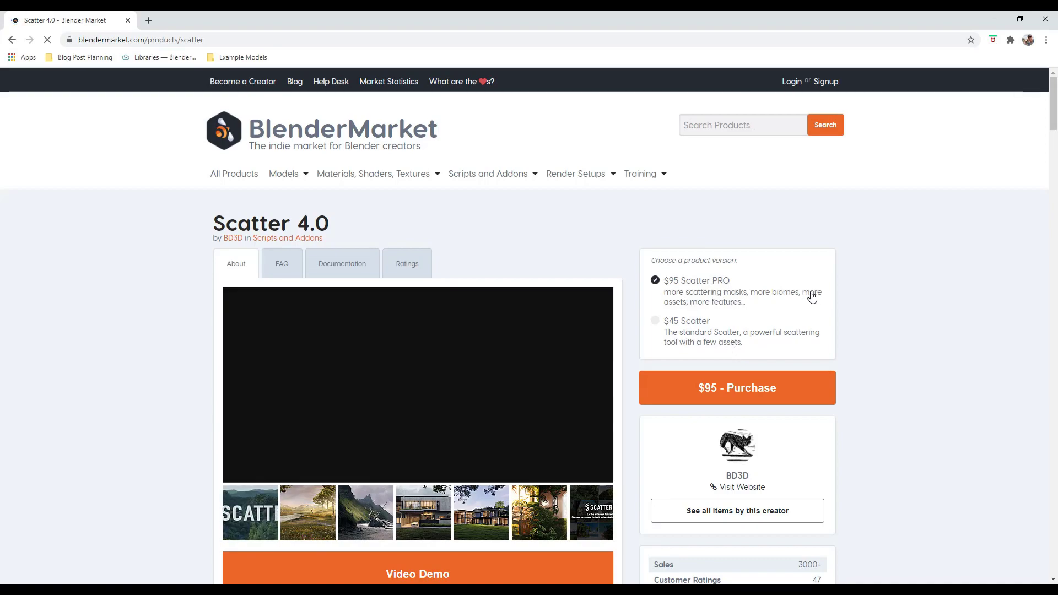
Look through the Scatter 4.0 product page, covering the purchase versions, biomes, masks, performance and individual mask features.
{"action": "scroll", "coordinate": [805, 349], "scroll_direction": "down", "scroll_amount": 20}
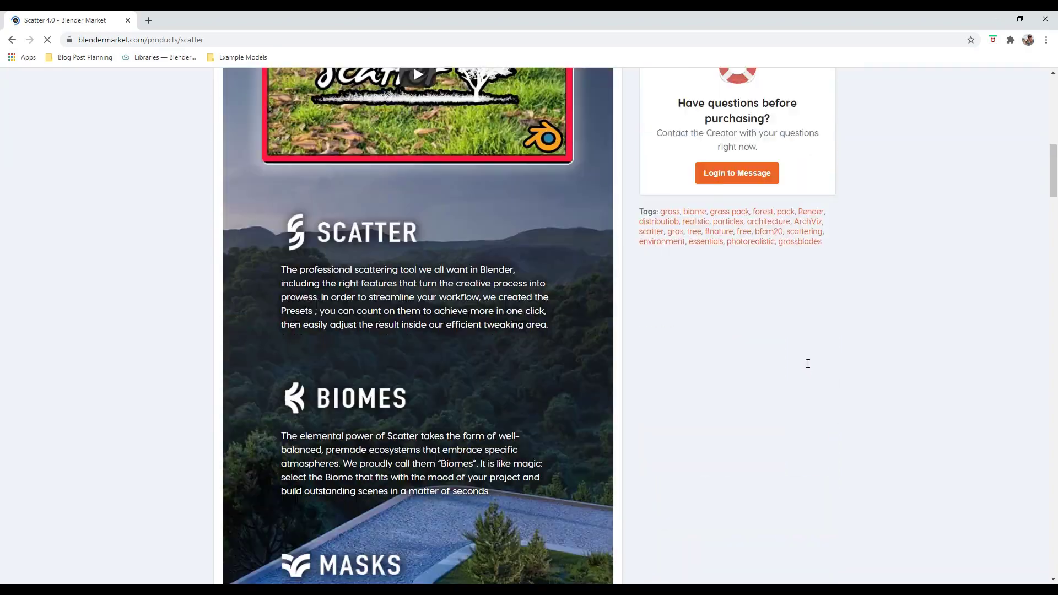
{"action": "scroll", "coordinate": [785, 396], "scroll_direction": "up", "scroll_amount": 4}
{"action": "scroll", "coordinate": [788, 395], "scroll_direction": "up", "scroll_amount": 16}
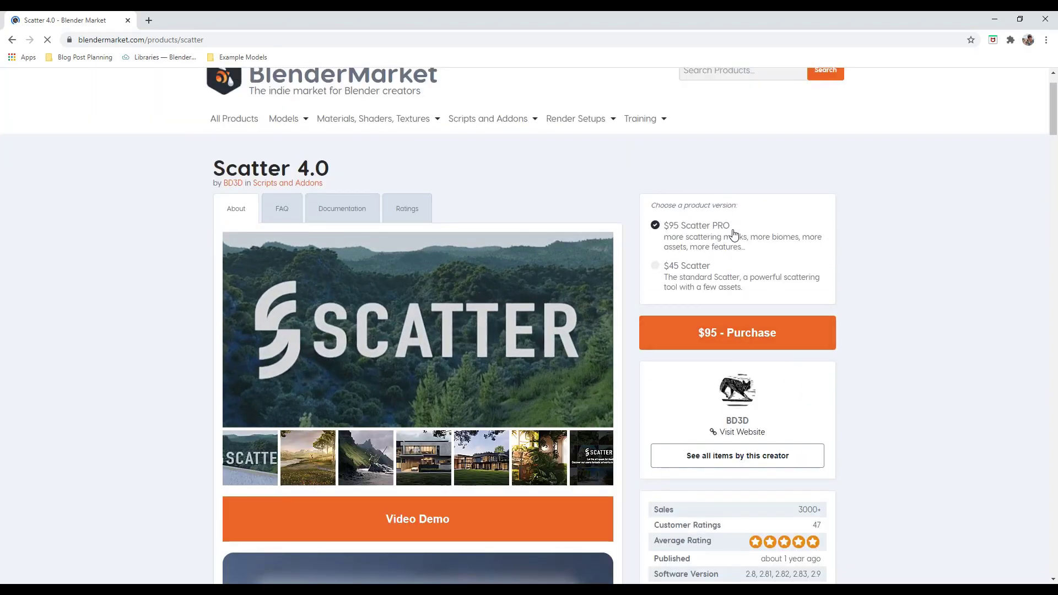
{"action": "scroll", "coordinate": [744, 253], "scroll_direction": "down", "scroll_amount": 16}
{"action": "scroll", "coordinate": [760, 266], "scroll_direction": "down", "scroll_amount": 4}
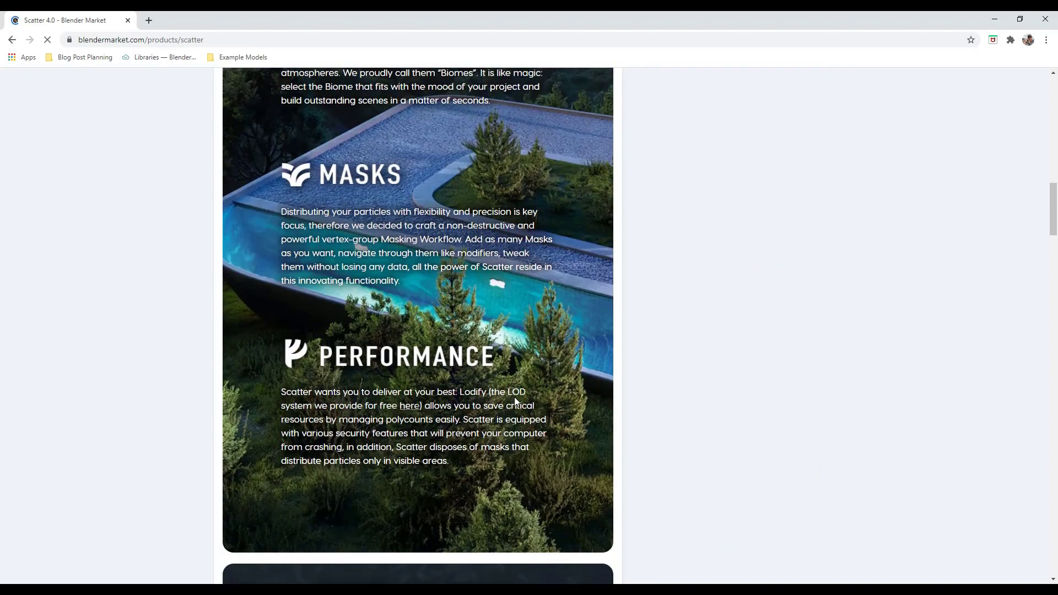
{"action": "scroll", "coordinate": [529, 394], "scroll_direction": "down", "scroll_amount": 11}
{"action": "scroll", "coordinate": [518, 447], "scroll_direction": "down", "scroll_amount": 20}
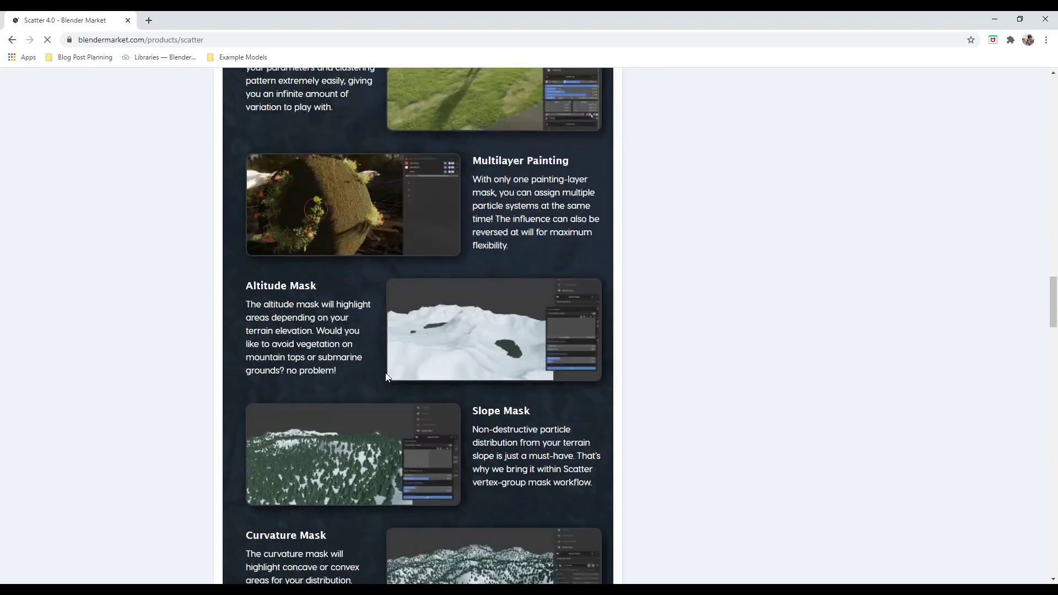
{"action": "scroll", "coordinate": [515, 372], "scroll_direction": "down", "scroll_amount": 19}
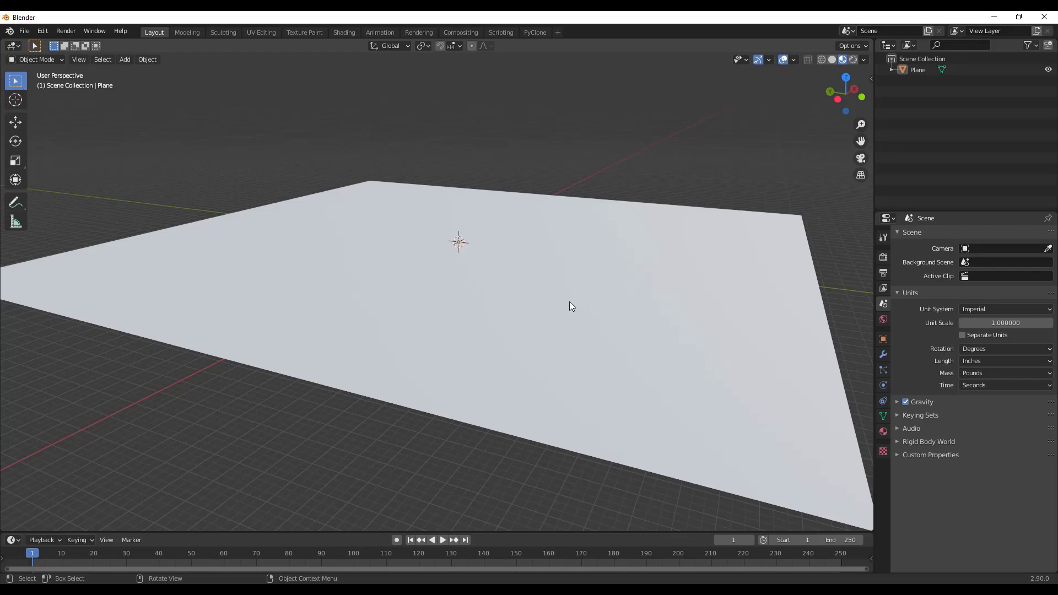
Open Scatter's Biomes Manager in an enlarged window and assign the plane as the terrain target.
{"action": "middle_click_drag", "start_coordinate": [570, 302], "coordinate": [574, 308]}
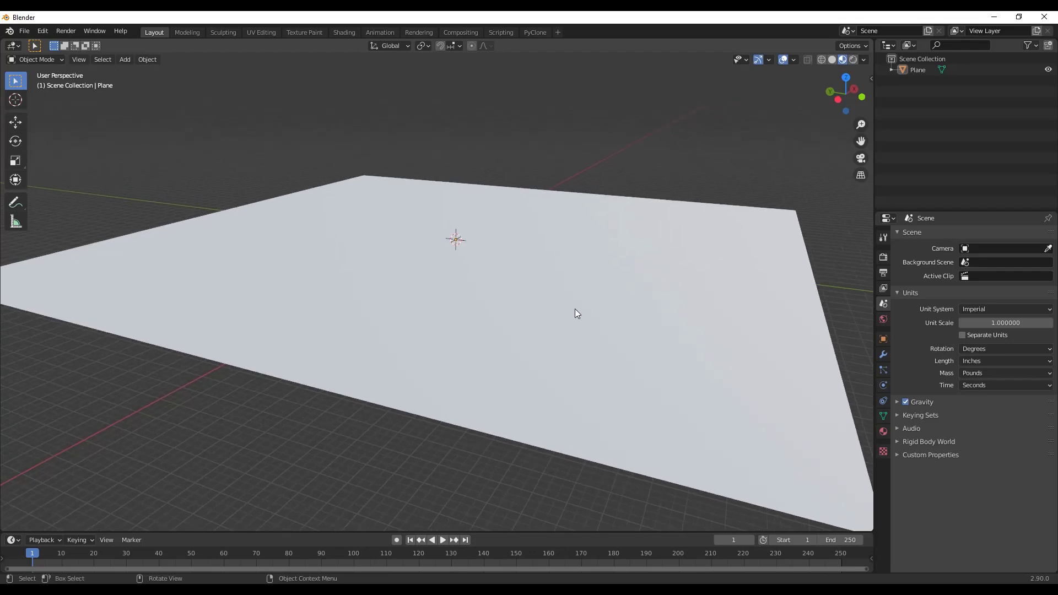
{"action": "key", "text": "n"}
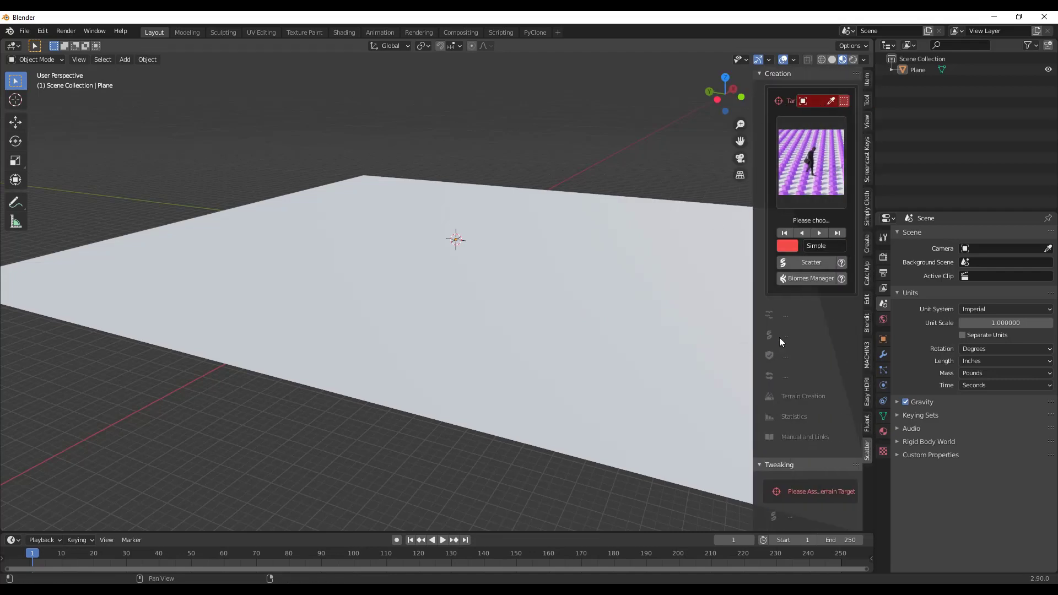
{"action": "left_click", "coordinate": [802, 279]}
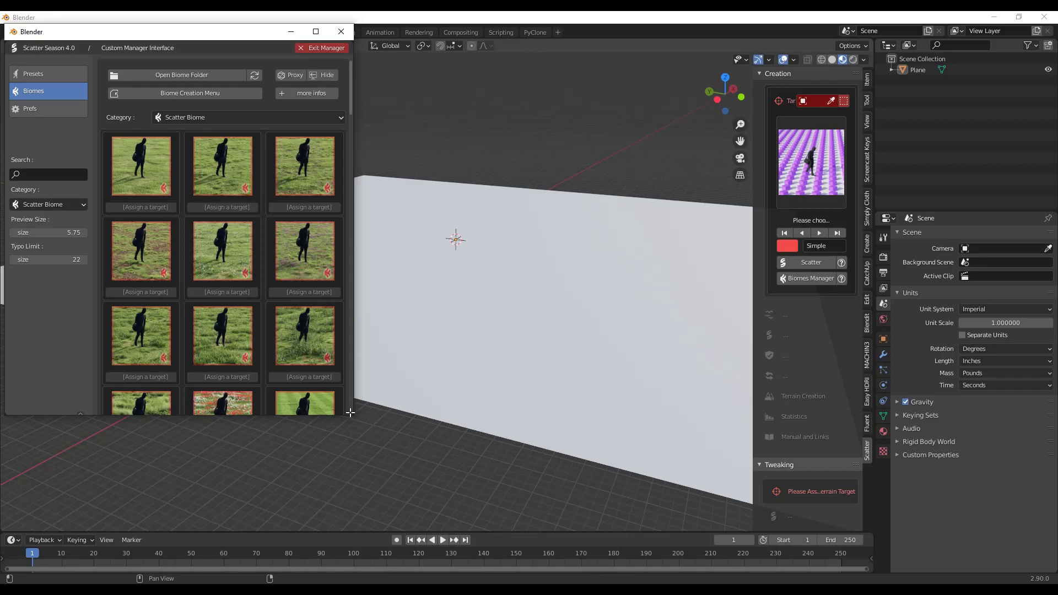
{"action": "left_click_drag", "start_coordinate": [353, 413], "coordinate": [492, 492]}
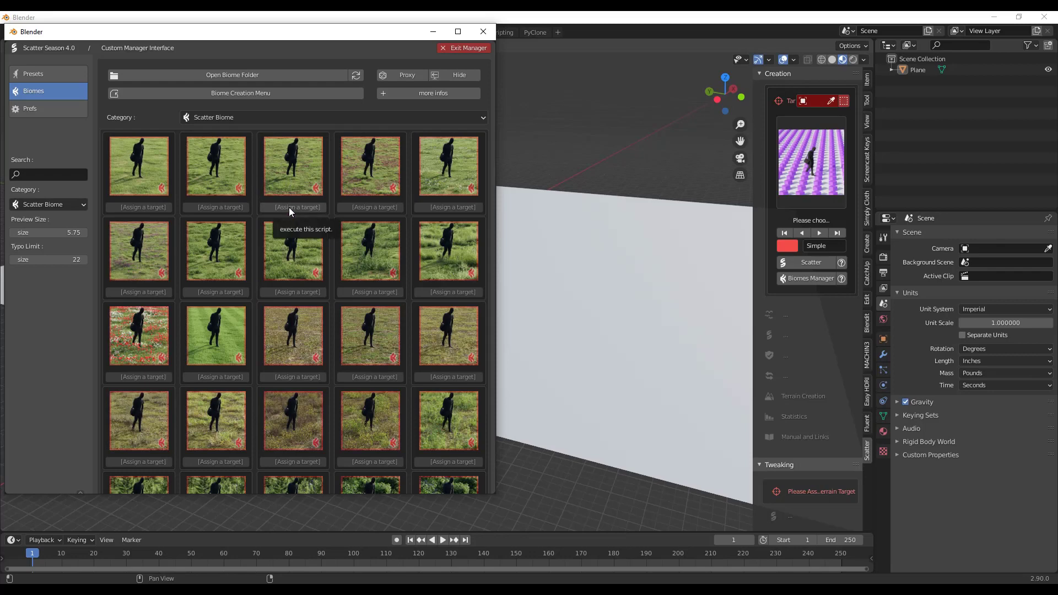
{"action": "left_click", "coordinate": [830, 101]}
{"action": "left_click", "coordinate": [532, 310]}
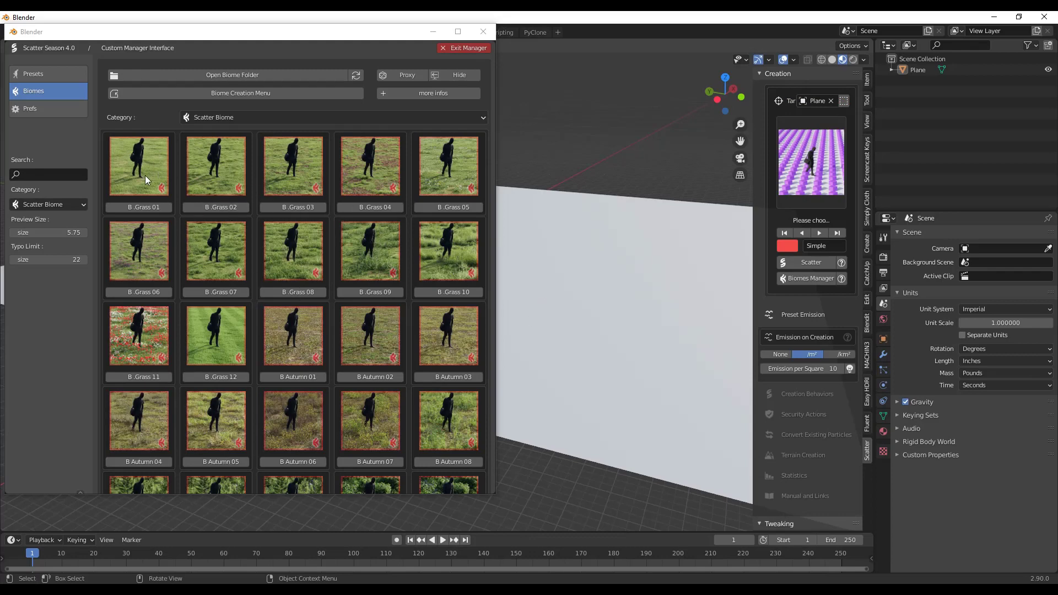
Browse the Scatter Biome category, from the grass and autumn biomes through bushes, forest, rockplain, wasteland and winter.
{"action": "scroll", "coordinate": [311, 356], "scroll_direction": "down", "scroll_amount": 3}
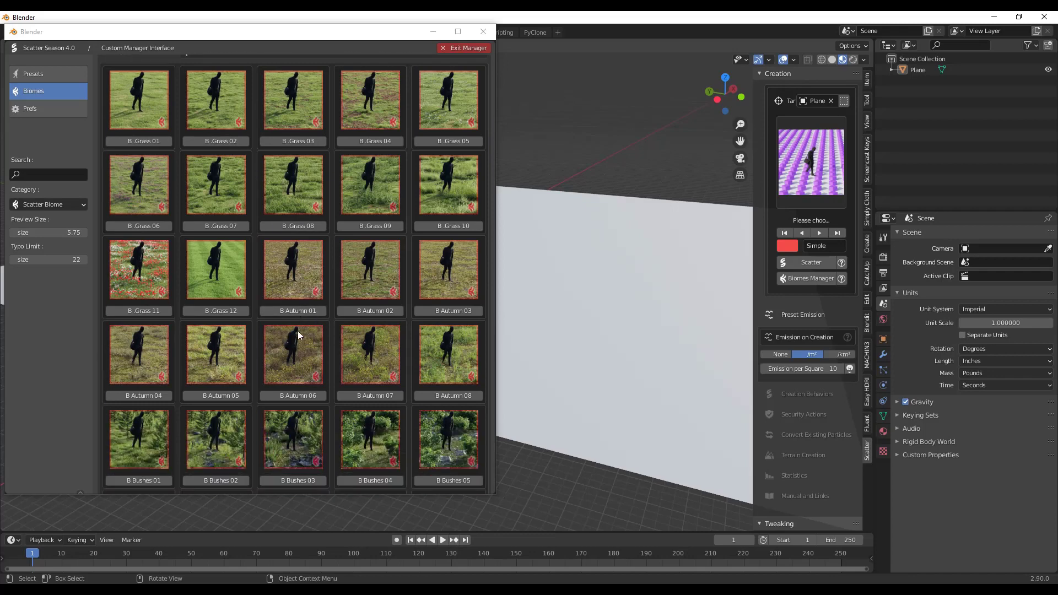
{"action": "scroll", "coordinate": [292, 283], "scroll_direction": "down", "scroll_amount": 10}
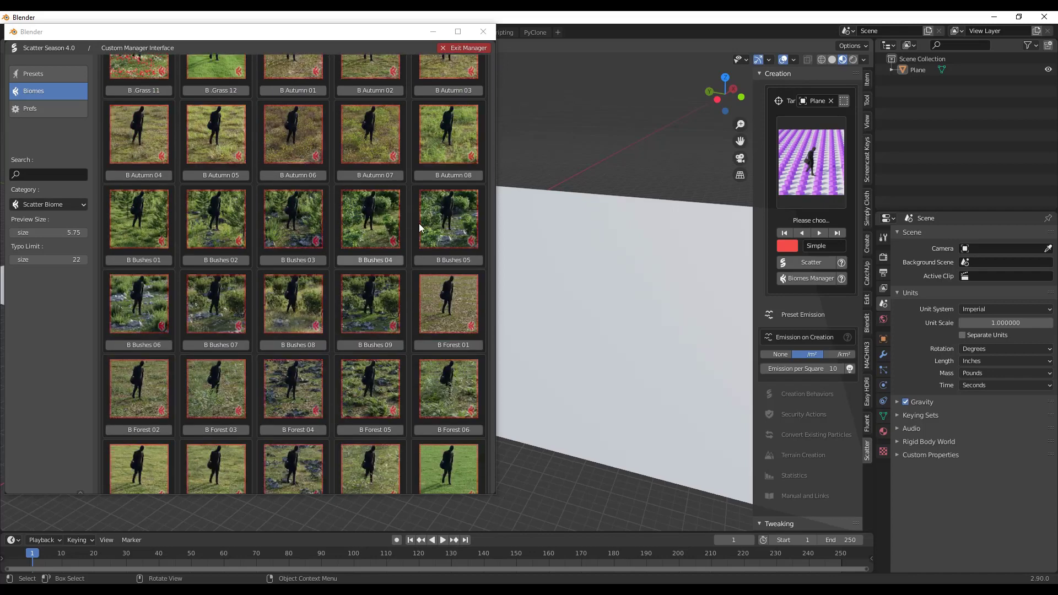
{"action": "scroll", "coordinate": [331, 228], "scroll_direction": "down", "scroll_amount": 8}
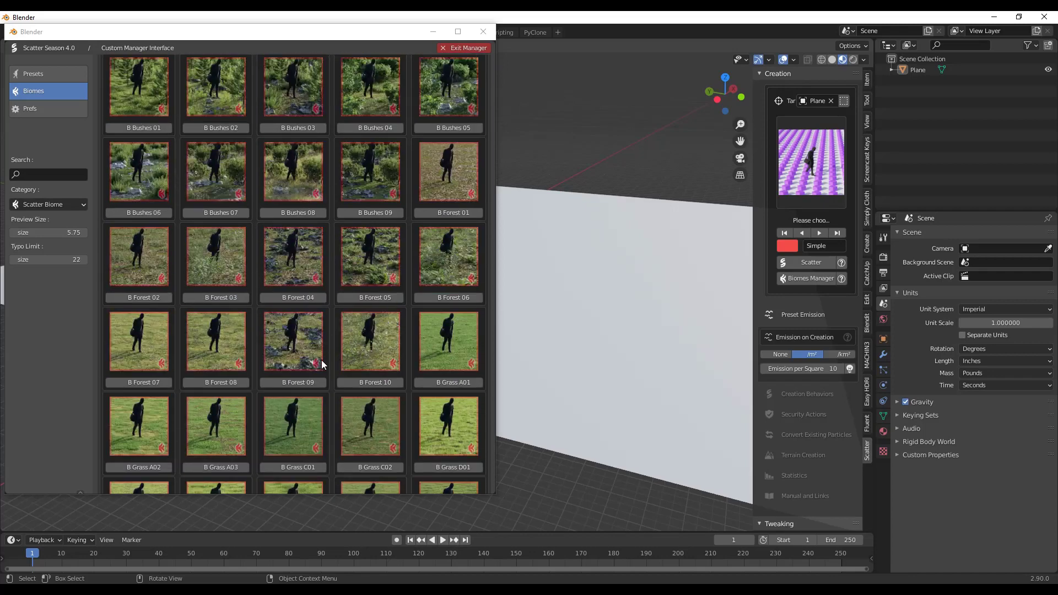
{"action": "scroll", "coordinate": [326, 355], "scroll_direction": "down", "scroll_amount": 13}
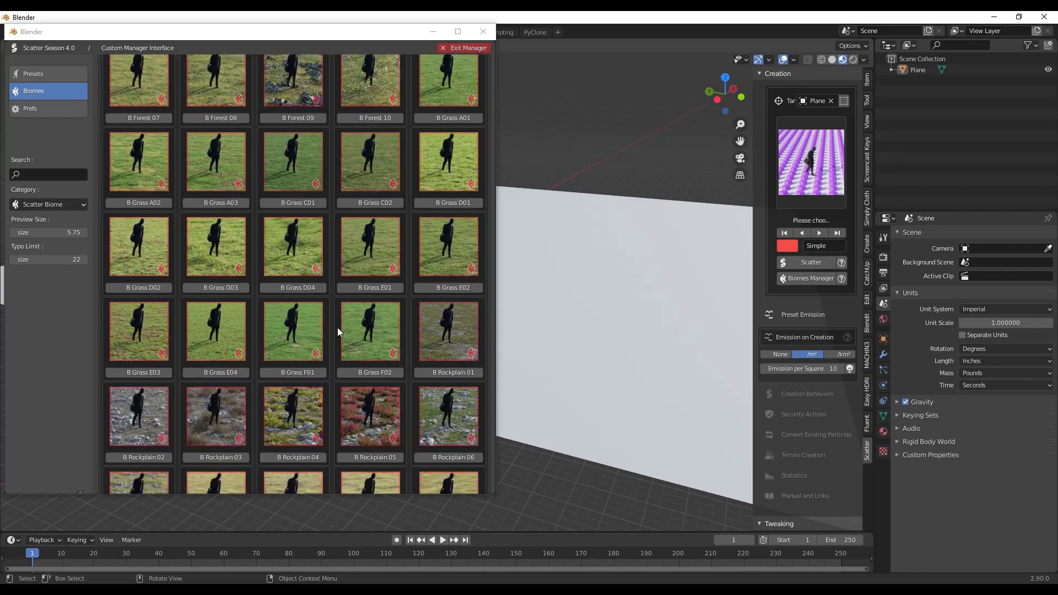
{"action": "scroll", "coordinate": [339, 323], "scroll_direction": "down", "scroll_amount": 9}
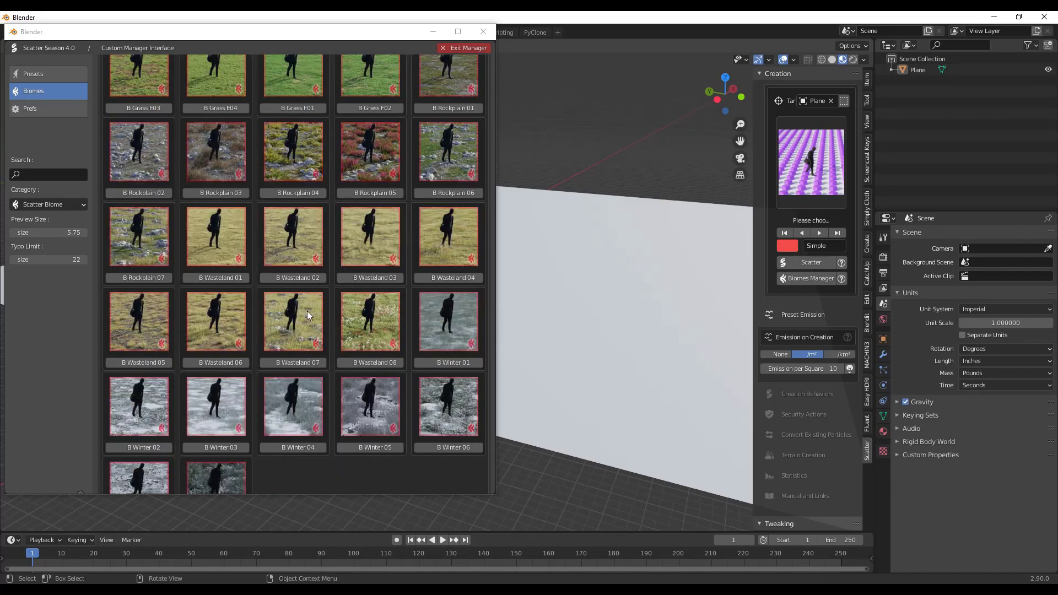
{"action": "scroll", "coordinate": [313, 318], "scroll_direction": "down", "scroll_amount": 3}
{"action": "scroll", "coordinate": [302, 325], "scroll_direction": "up", "scroll_amount": 16}
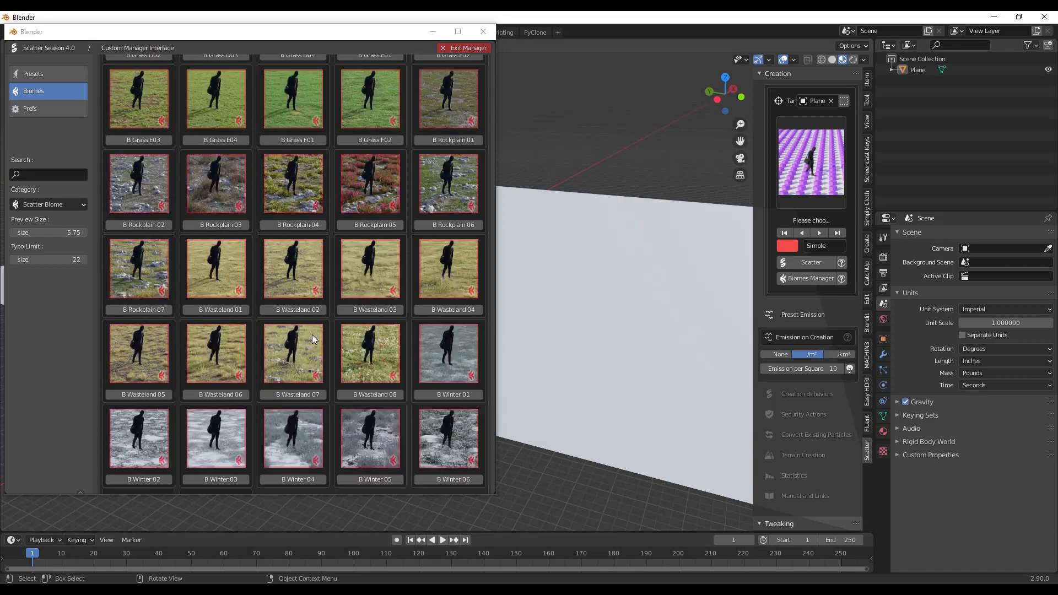
{"action": "scroll", "coordinate": [323, 306], "scroll_direction": "up", "scroll_amount": 20}
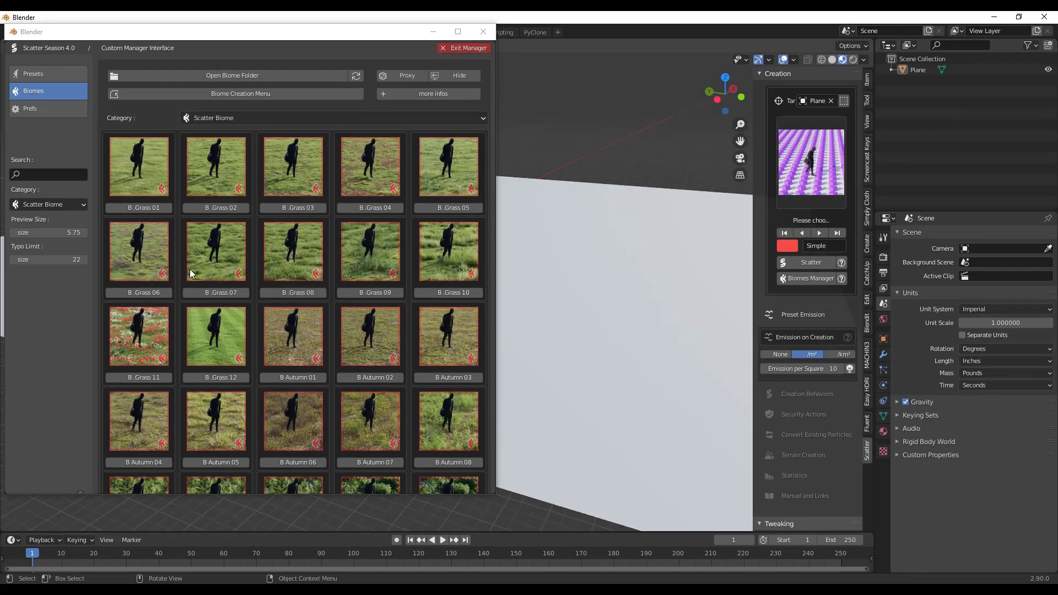
Scatter the B .Grass 04 biome across the plane and inspect the grass clumps up close.
{"action": "mouse_move", "coordinate": [612, 288]}
{"action": "middle_mouse_down"}
{"action": "mouse_move", "coordinate": [709, 299]}
{"action": "mouse_move", "coordinate": [614, 273]}
{"action": "middle_mouse_up"}
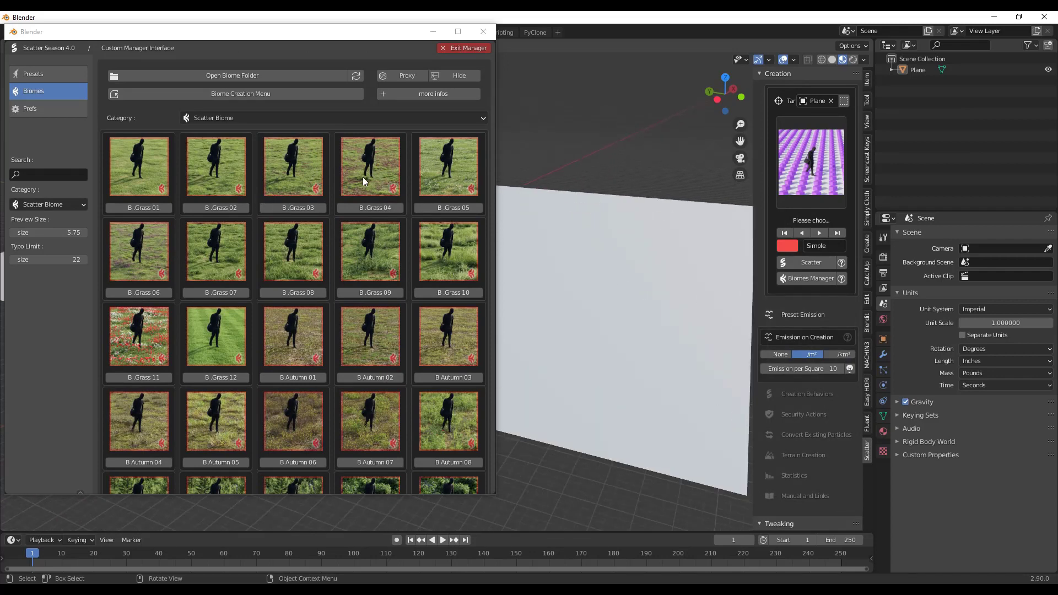
{"action": "left_click", "coordinate": [369, 207]}
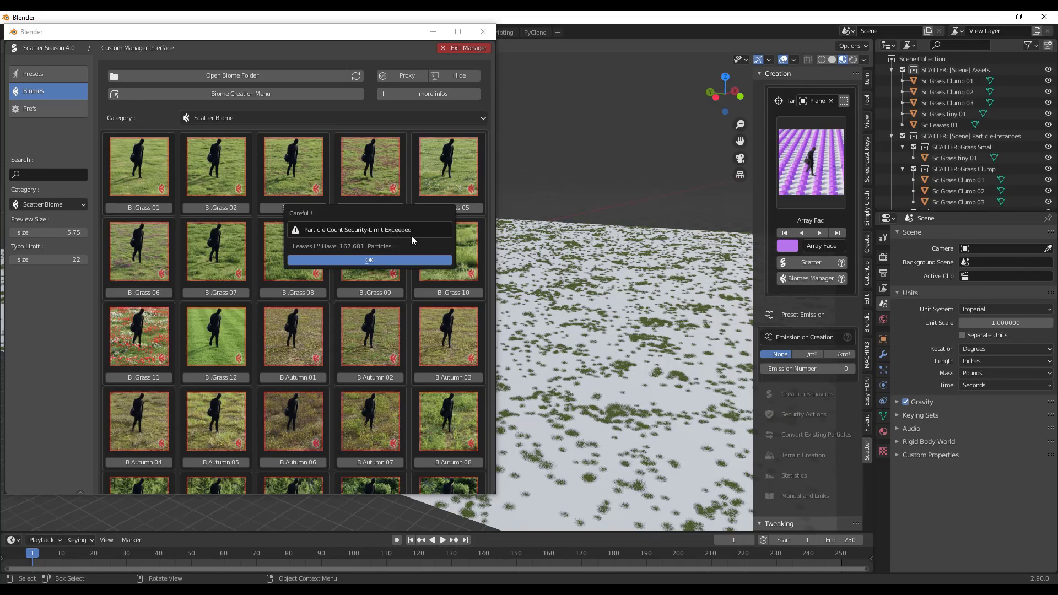
{"action": "scroll", "coordinate": [788, 355], "scroll_direction": "down", "scroll_amount": 3}
{"action": "scroll", "coordinate": [803, 311], "scroll_direction": "up", "scroll_amount": 3}
{"action": "middle_click_drag", "start_coordinate": [633, 436], "coordinate": [649, 319]}
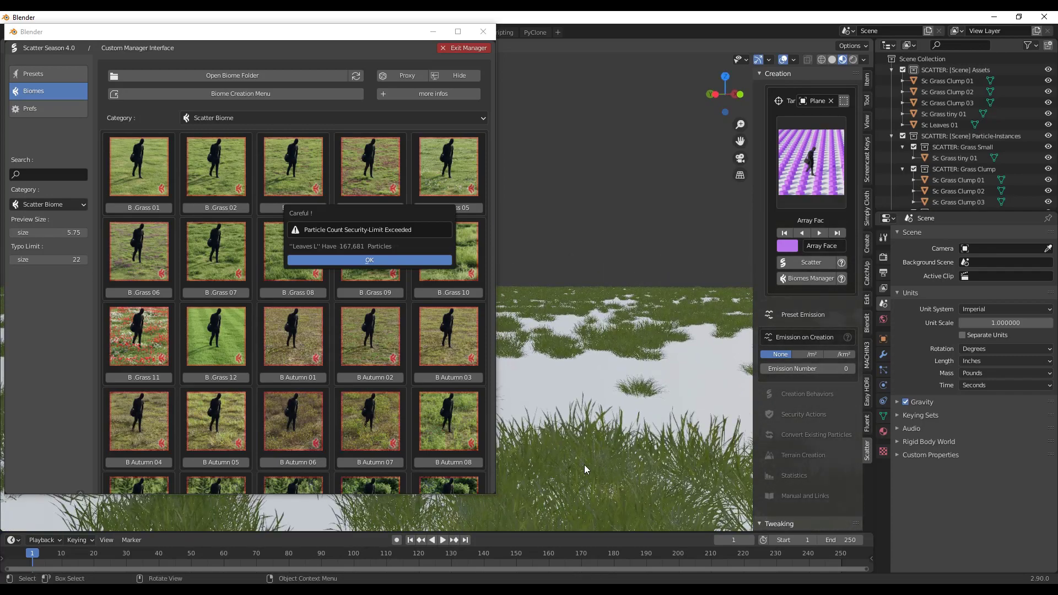
{"action": "left_click_drag", "start_coordinate": [358, 32], "coordinate": [56, 31]}
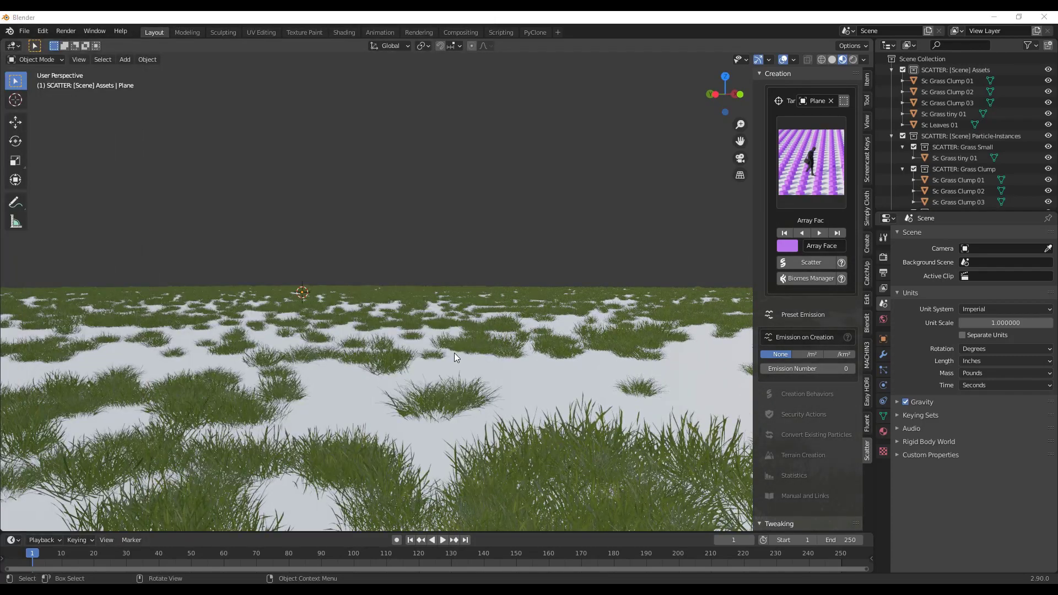
{"action": "middle_click_drag", "start_coordinate": [454, 352], "coordinate": [564, 475]}
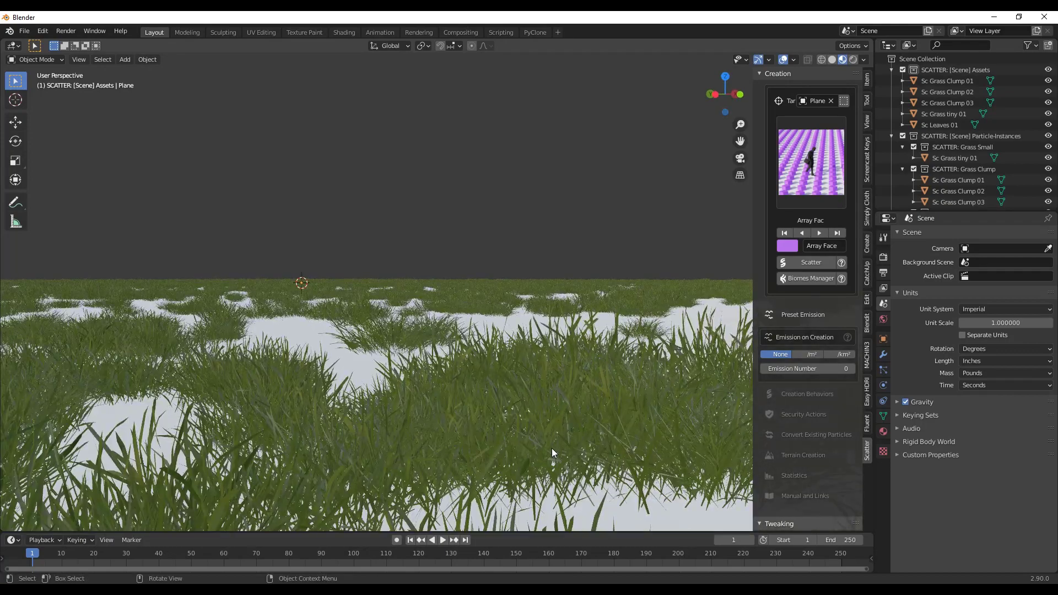
{"action": "middle_click_drag", "start_coordinate": [554, 434], "coordinate": [786, 320]}
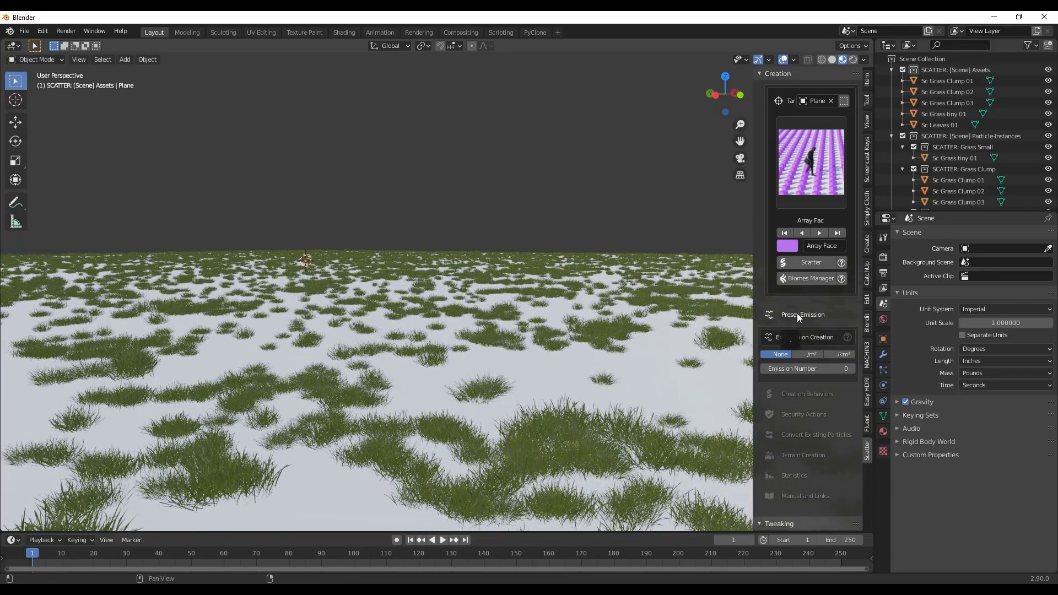
Show Scatter's Security Actions limits and dismiss the particle count warning.
{"action": "left_click", "coordinate": [797, 313]}
{"action": "left_click", "coordinate": [791, 355]}
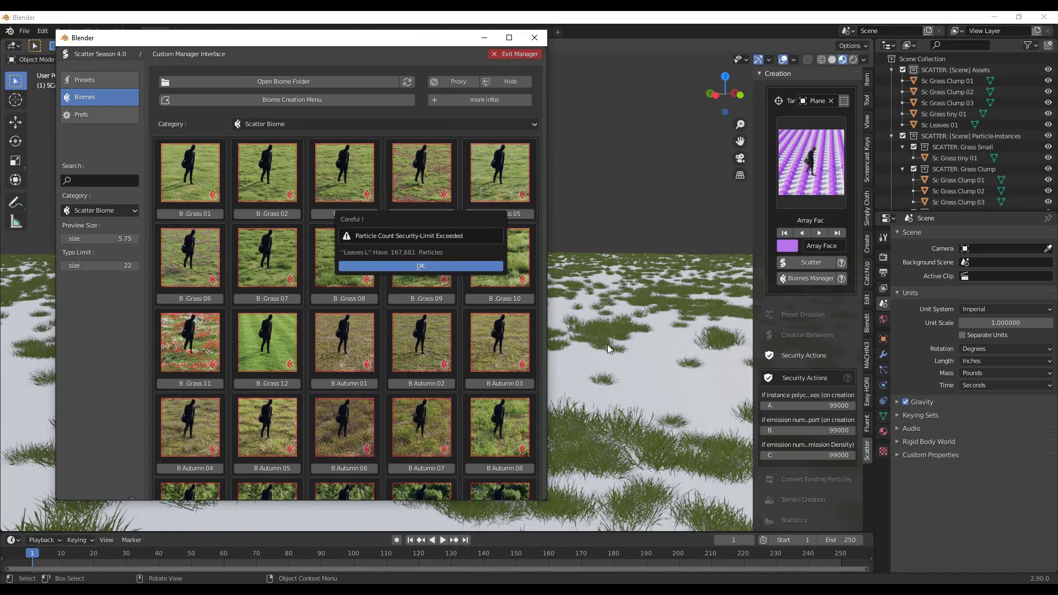
{"action": "left_click", "coordinate": [419, 267]}
{"action": "middle_click_drag", "start_coordinate": [452, 376], "coordinate": [479, 376]}
{"action": "scroll", "coordinate": [482, 375], "scroll_direction": "down", "scroll_amount": 2}
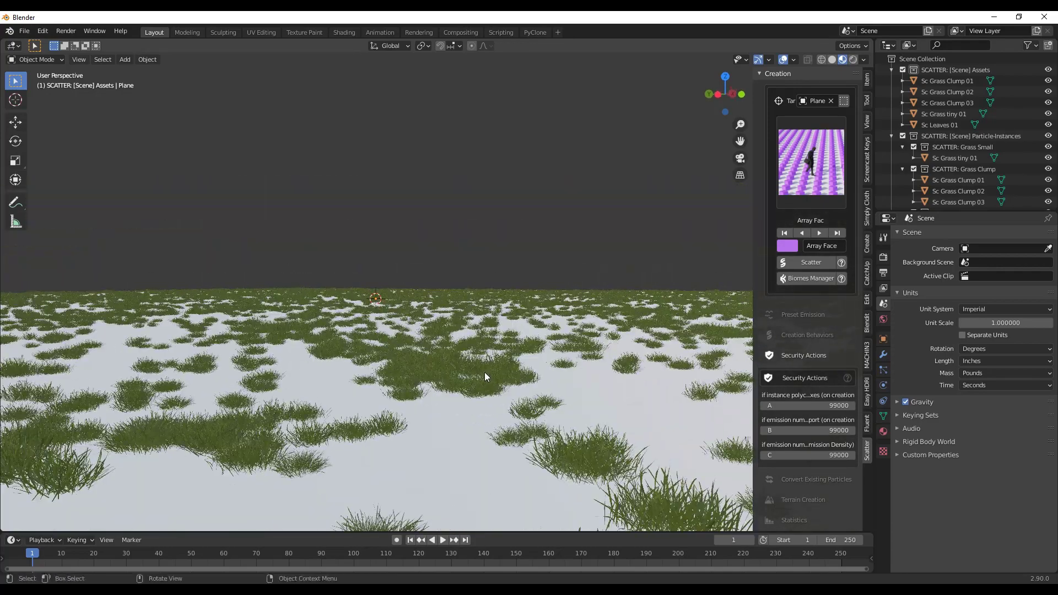
Delete the Grass Small, Grass Clump and Leaves particle systems from the plane.
{"action": "scroll", "coordinate": [828, 333], "scroll_direction": "down", "scroll_amount": 8}
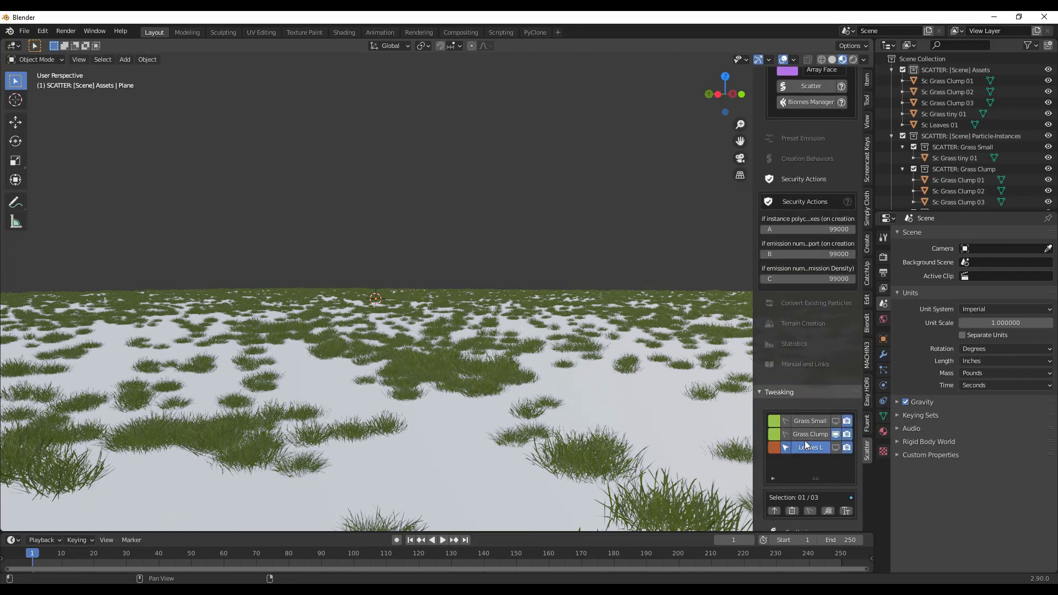
{"action": "left_click", "coordinate": [805, 420]}
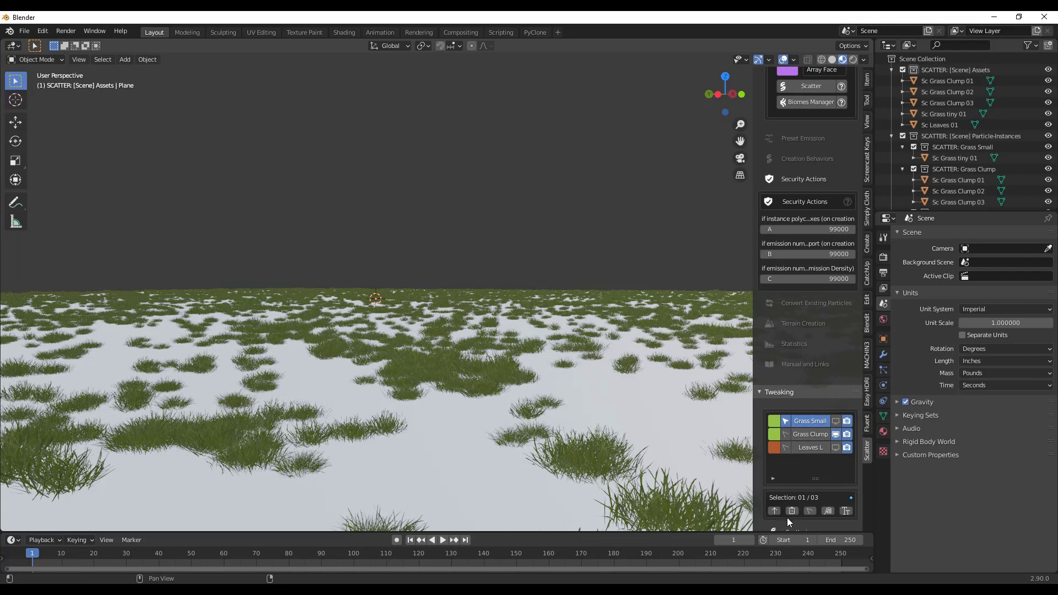
{"action": "left_click", "coordinate": [792, 511]}
{"action": "left_click", "coordinate": [759, 514]}
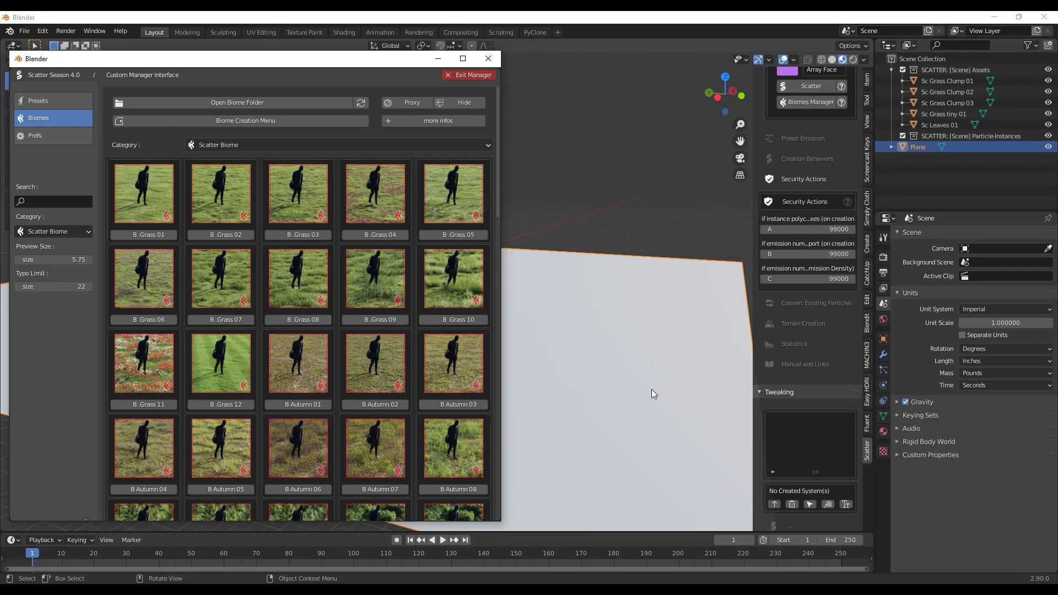
Enable Proxy for new scatters, apply the B .Grass 04 biome to the plane and dismiss the particle count warning.
{"action": "left_click", "coordinate": [402, 103]}
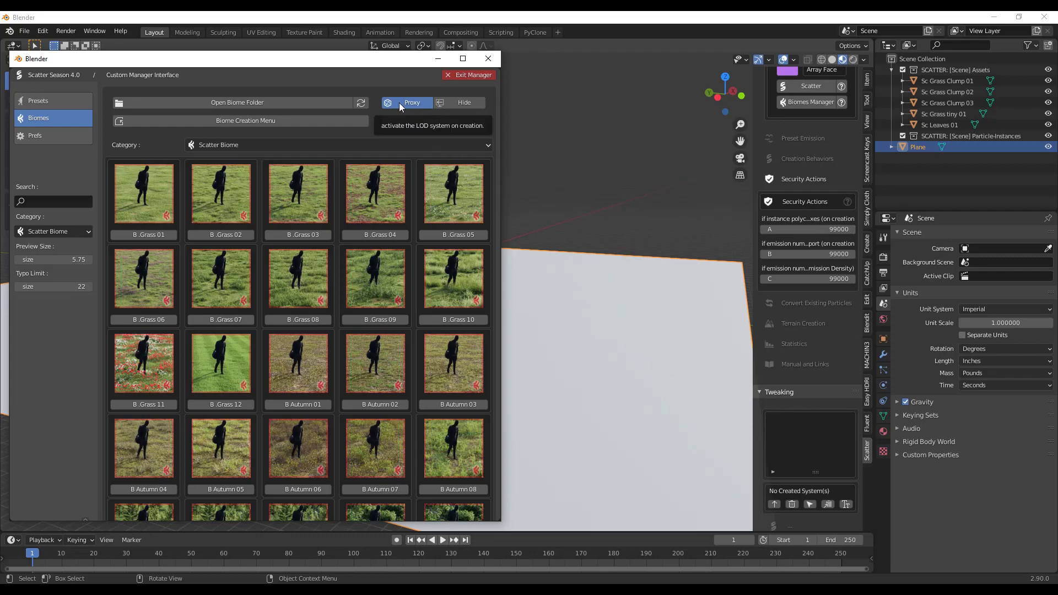
{"action": "middle_click_drag", "start_coordinate": [570, 405], "coordinate": [590, 303]}
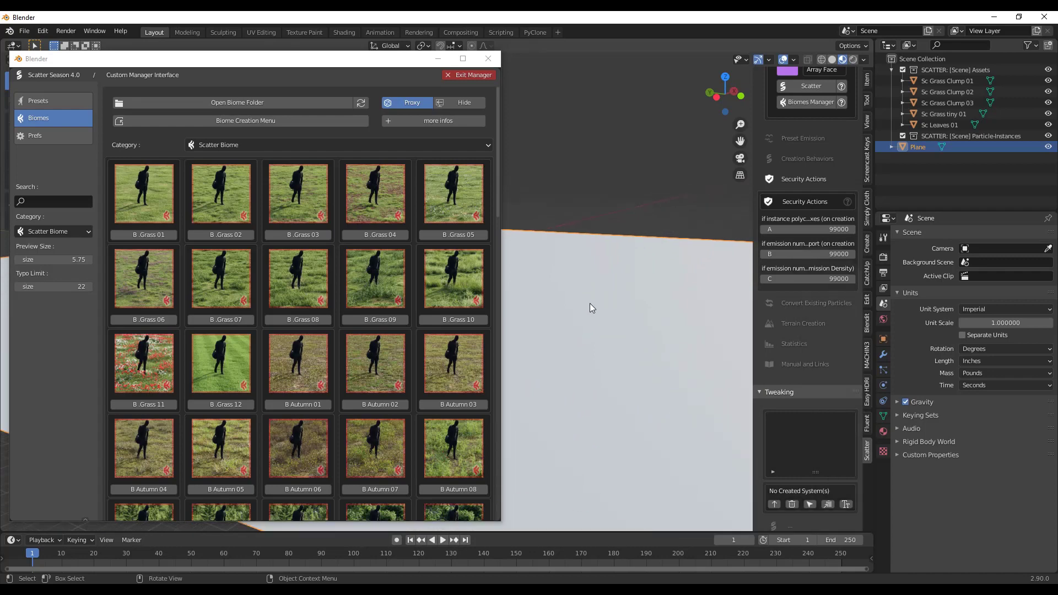
{"action": "left_click", "coordinate": [373, 234]}
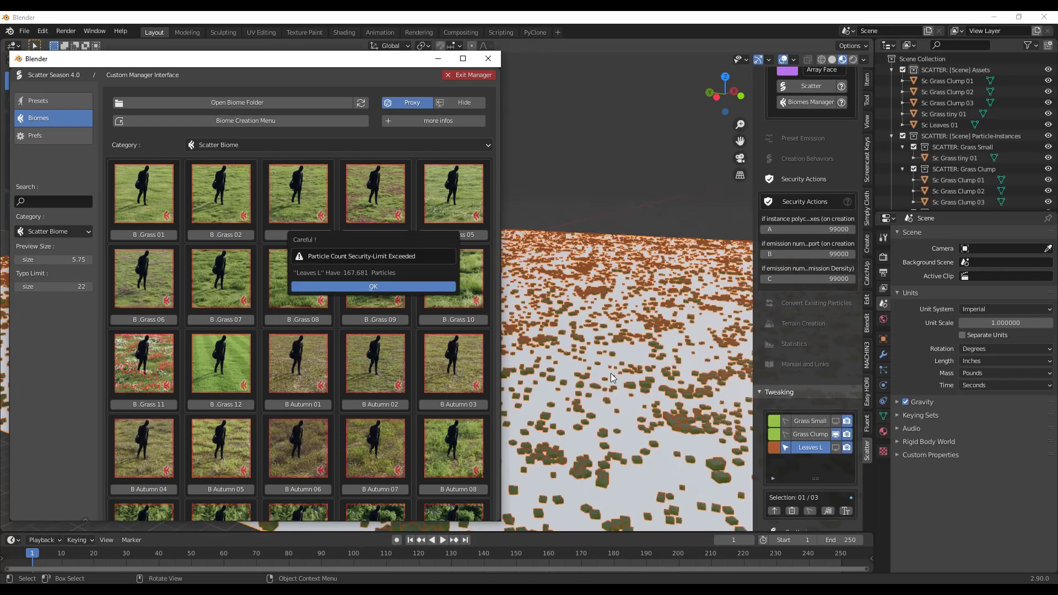
{"action": "left_click", "coordinate": [378, 288]}
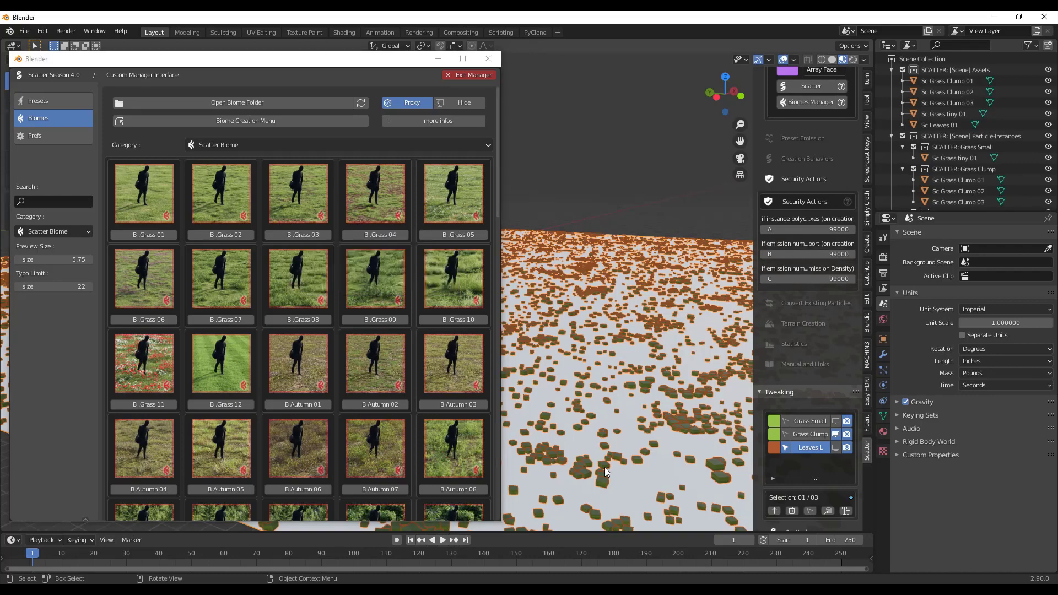
Inspect the proxy boxes on the plane up close and exit the Biomes Manager.
{"action": "scroll", "coordinate": [604, 468], "scroll_direction": "up", "scroll_amount": 8}
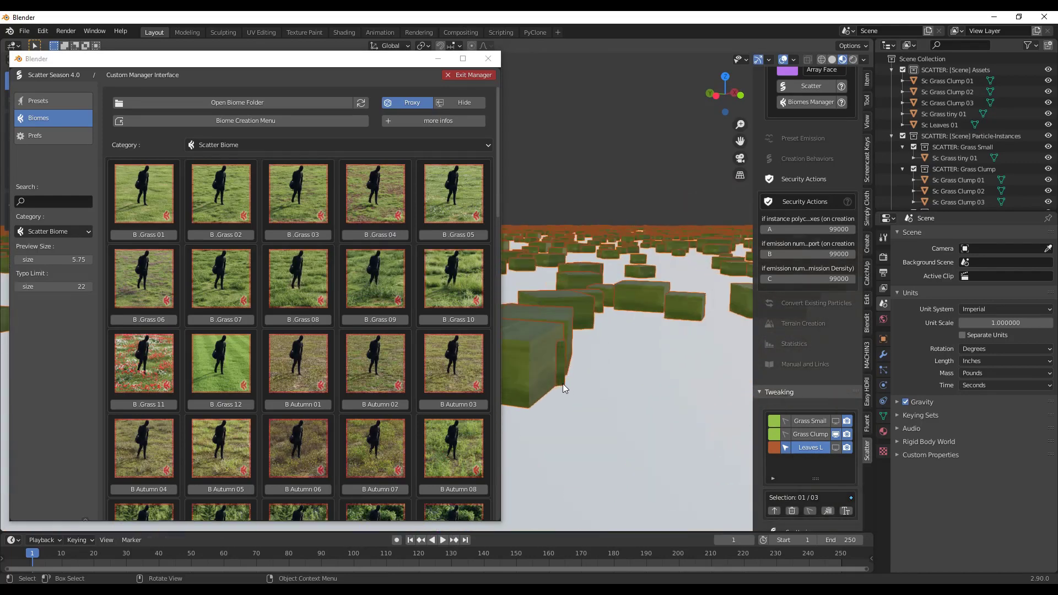
{"action": "scroll", "coordinate": [563, 383], "scroll_direction": "down", "scroll_amount": 8}
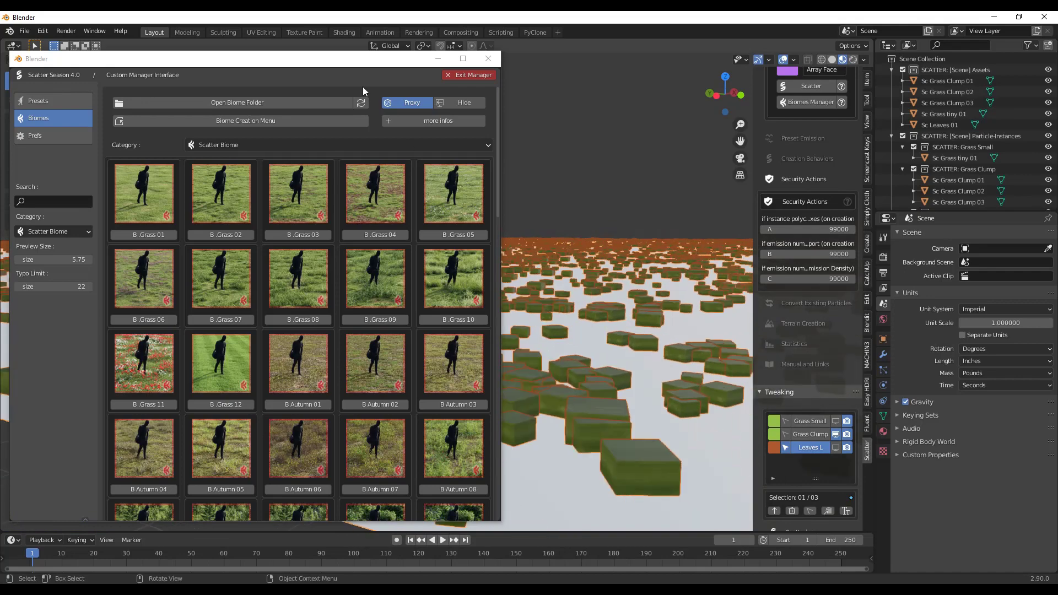
{"action": "left_click", "coordinate": [469, 75]}
{"action": "scroll", "coordinate": [557, 440], "scroll_direction": "up", "scroll_amount": 3}
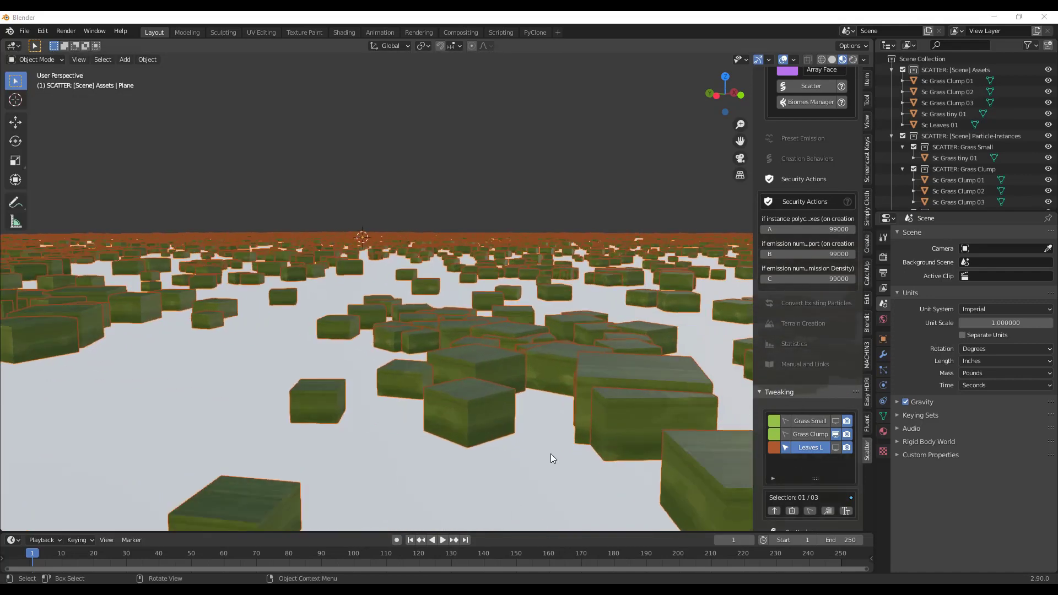
Examine the scattered proxy boxes up close and across the whole plane, and deselect everything.
{"action": "scroll", "coordinate": [513, 443], "scroll_direction": "up", "scroll_amount": 4}
{"action": "scroll", "coordinate": [463, 394], "scroll_direction": "down", "scroll_amount": 2}
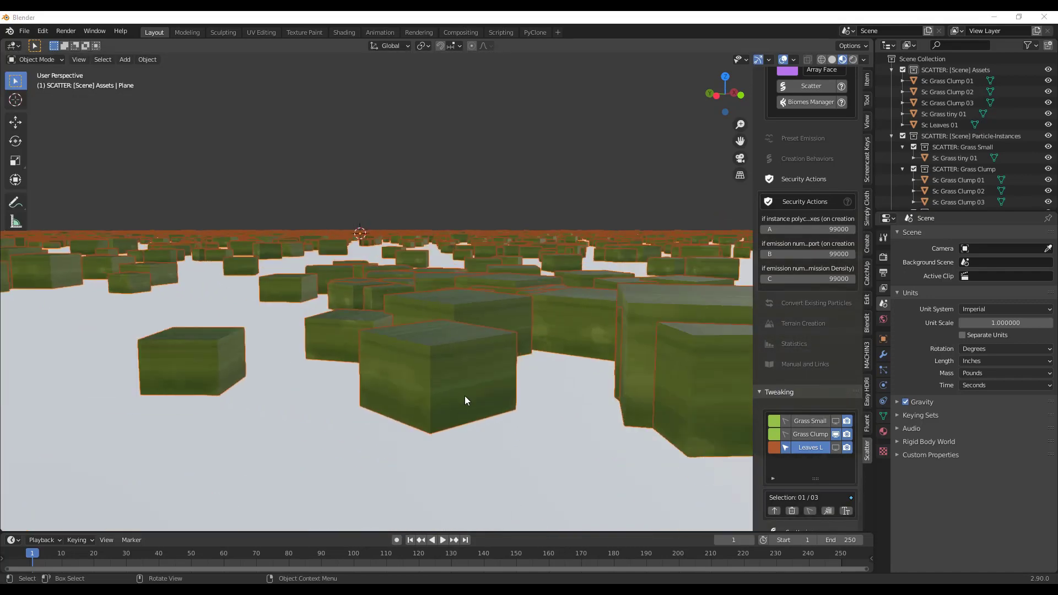
{"action": "scroll", "coordinate": [464, 395], "scroll_direction": "down", "scroll_amount": 10}
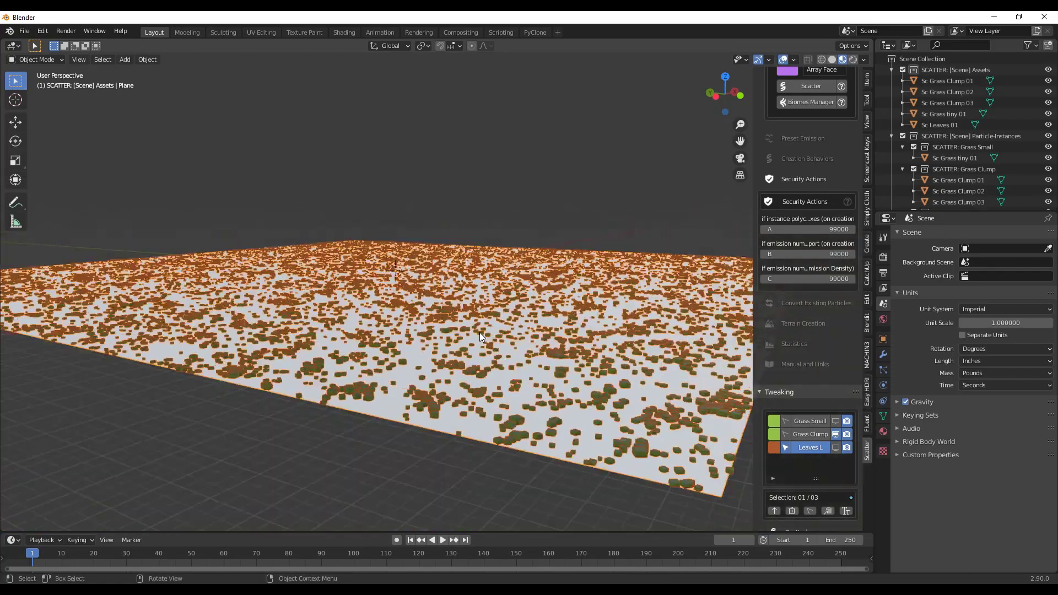
{"action": "scroll", "coordinate": [479, 332], "scroll_direction": "down", "scroll_amount": 3}
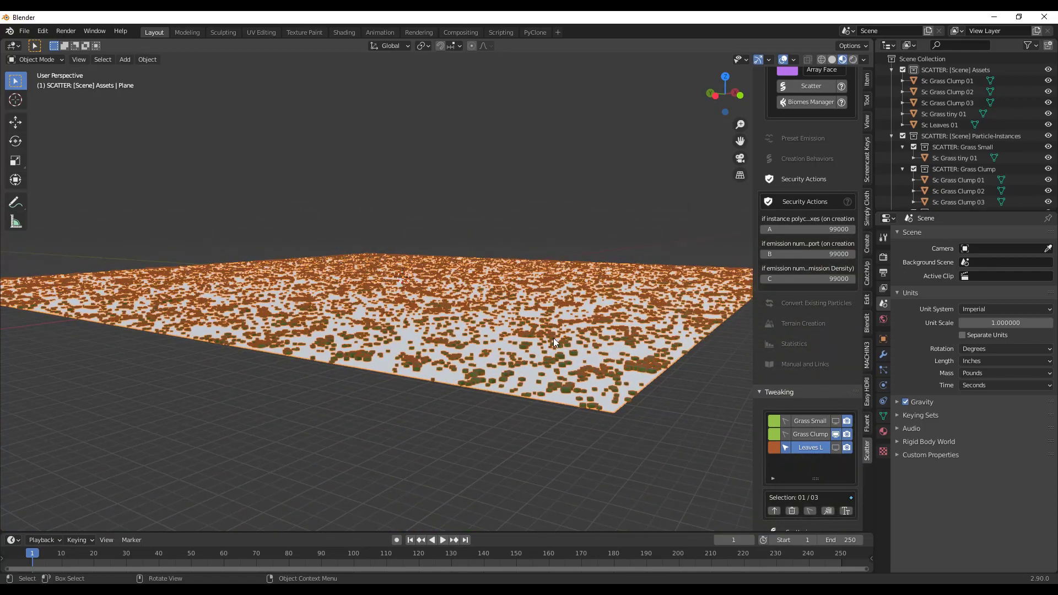
{"action": "key", "text": "alt+a"}
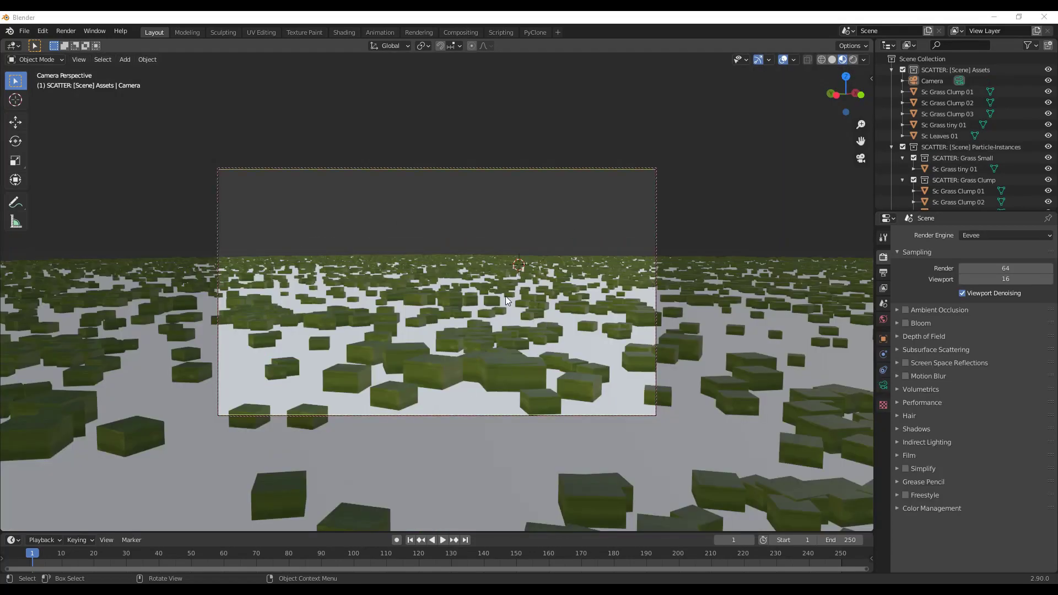
Compare the camera view in Rendered shading with the proxy boxes in Material Preview shading.
{"action": "left_click", "coordinate": [852, 60]}
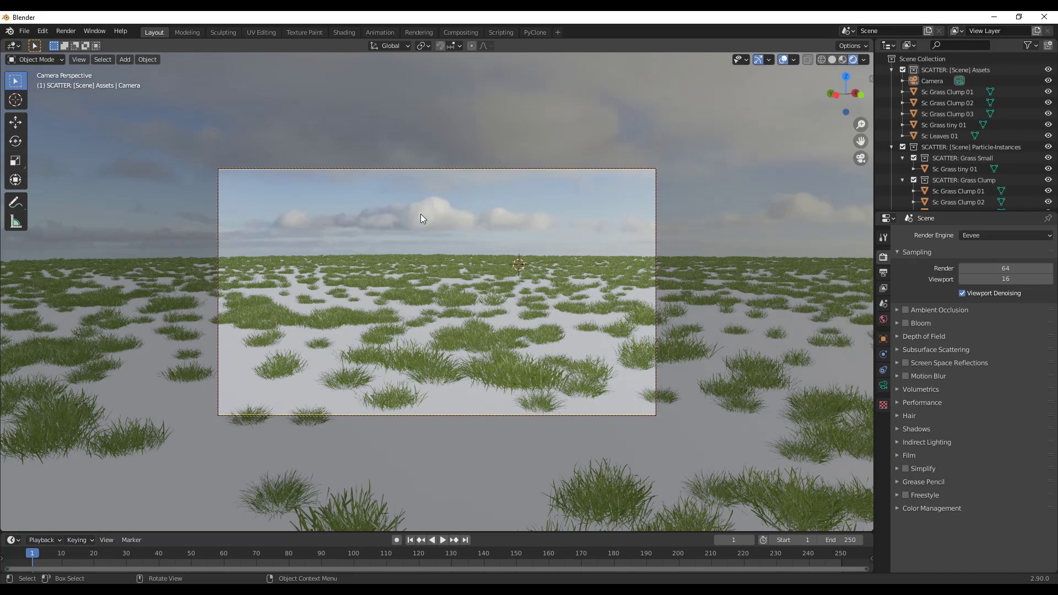
{"action": "left_click", "coordinate": [842, 59]}
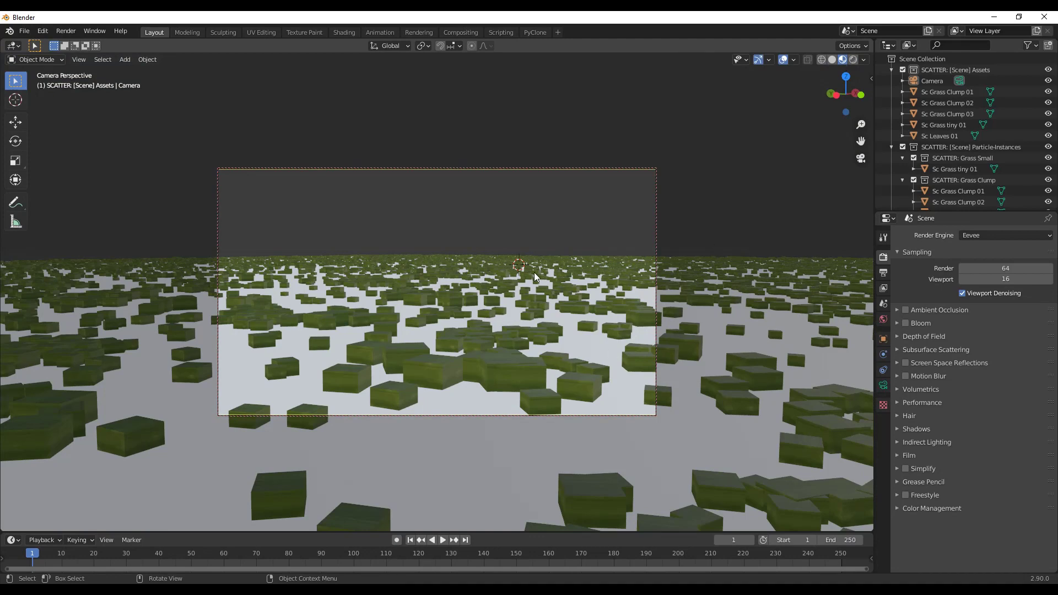
{"action": "left_click", "coordinate": [853, 59]}
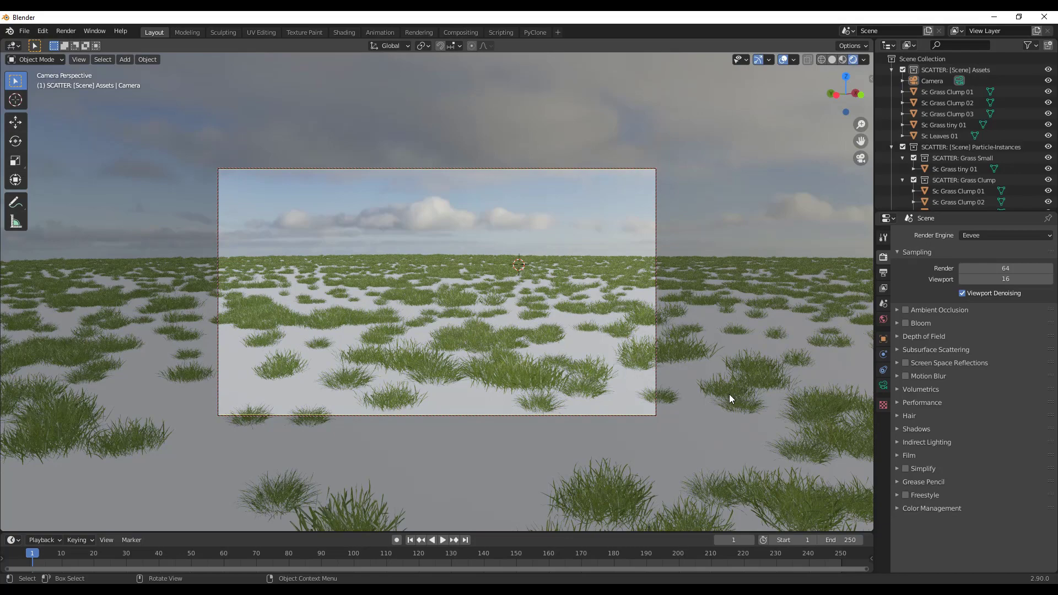
{"action": "left_click", "coordinate": [842, 59]}
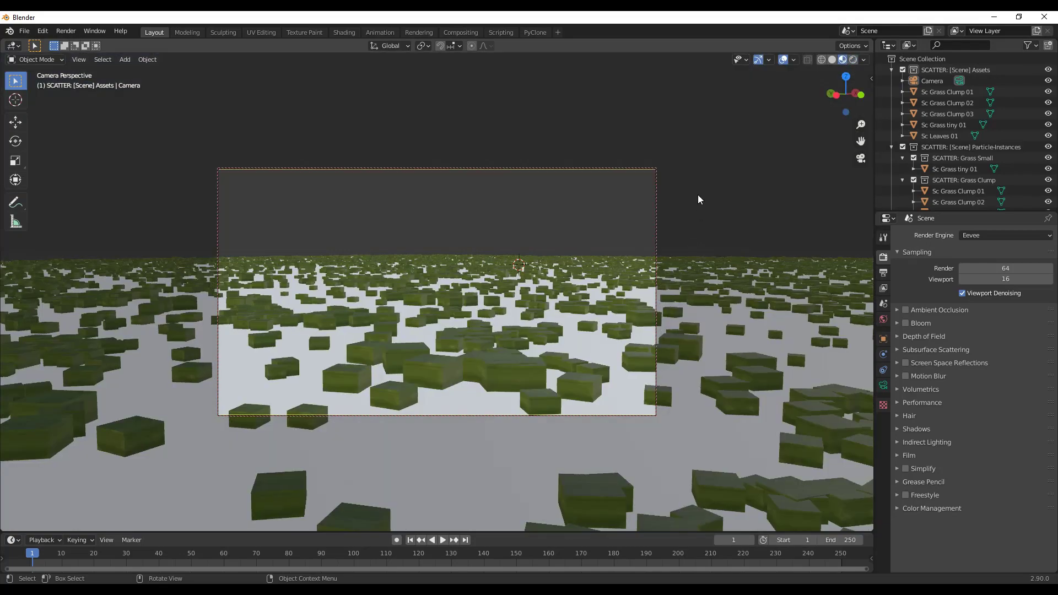
Select the plane and apply the M 01 ground material to it from the Biomes Manager's Scatter Material category.
{"action": "middle_click_drag", "start_coordinate": [697, 194], "coordinate": [630, 328]}
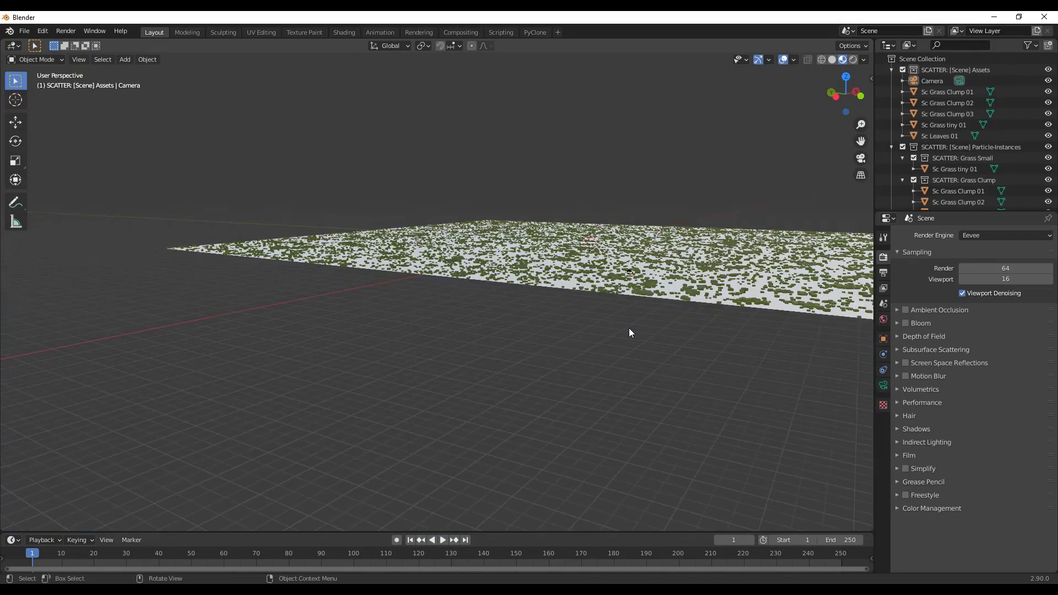
{"action": "scroll", "coordinate": [629, 333], "scroll_direction": "up", "scroll_amount": 8}
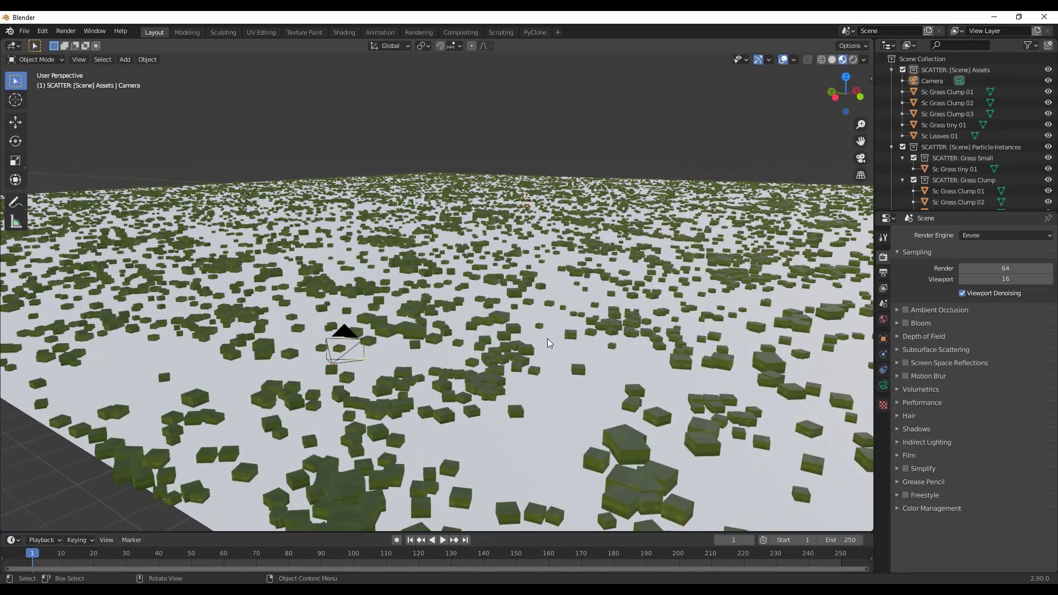
{"action": "left_click", "coordinate": [548, 344]}
{"action": "middle_click_drag", "start_coordinate": [548, 343], "coordinate": [607, 279]}
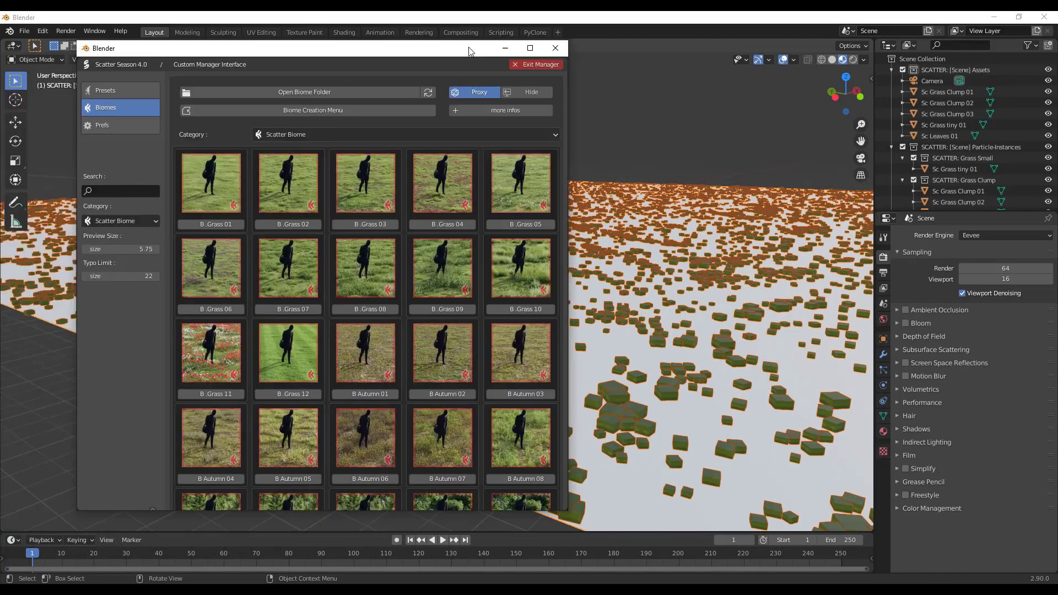
{"action": "left_click_drag", "start_coordinate": [468, 47], "coordinate": [413, 66]}
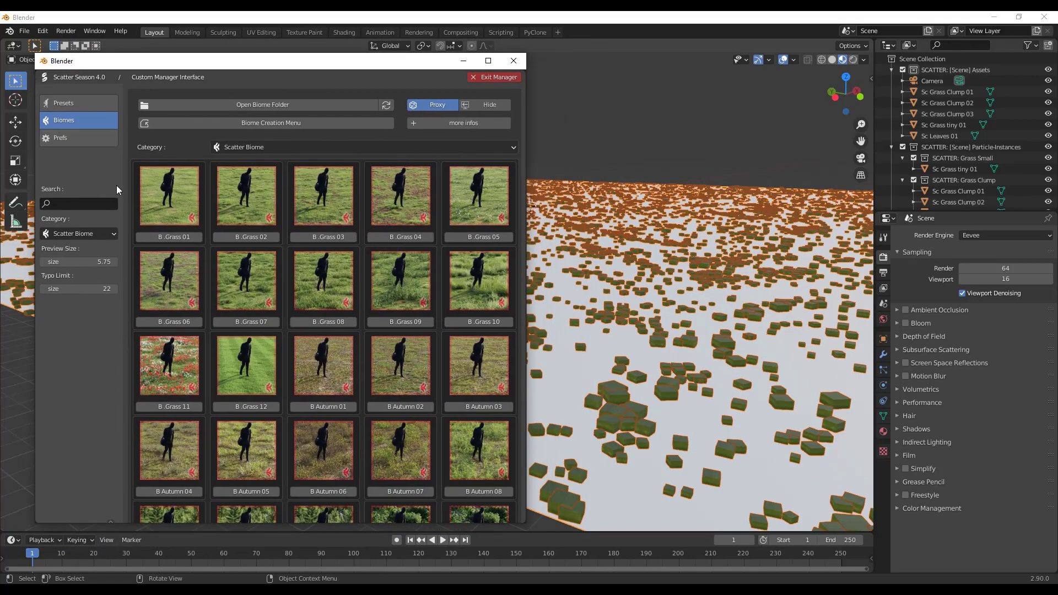
{"action": "left_click", "coordinate": [250, 145]}
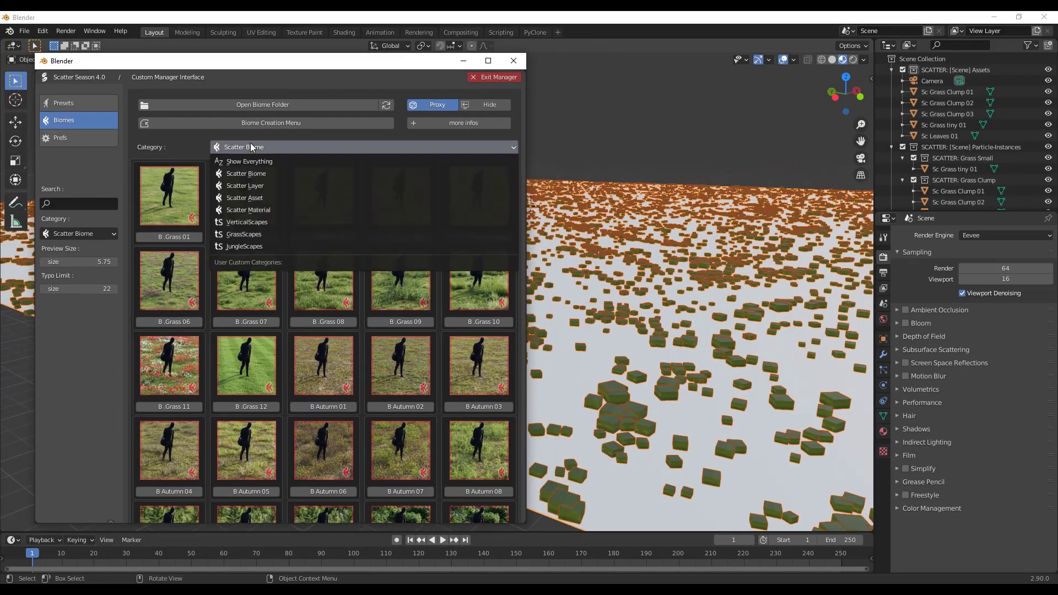
{"action": "left_click", "coordinate": [267, 210]}
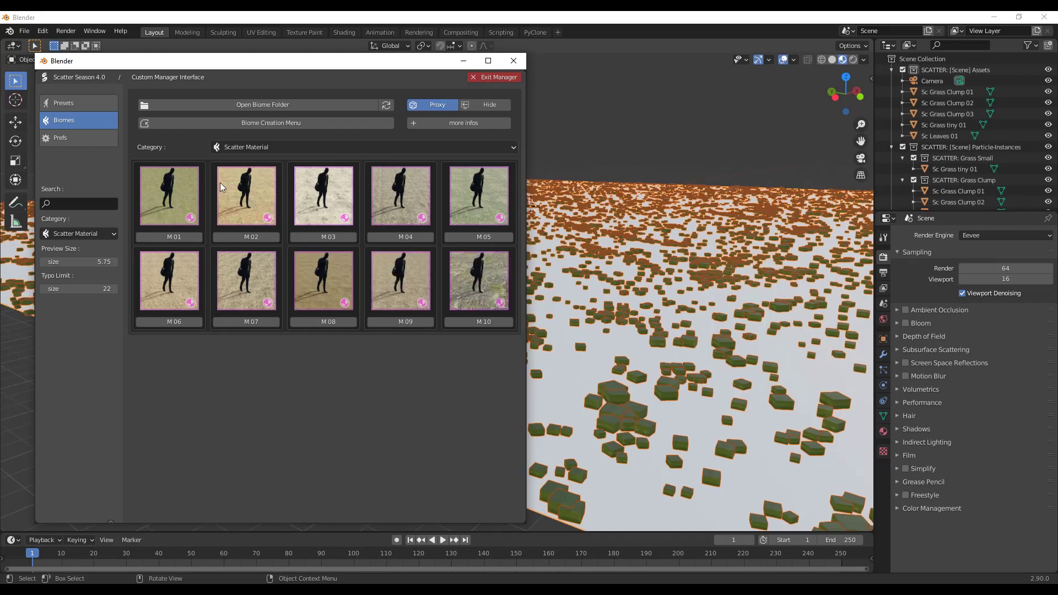
{"action": "left_click", "coordinate": [180, 237]}
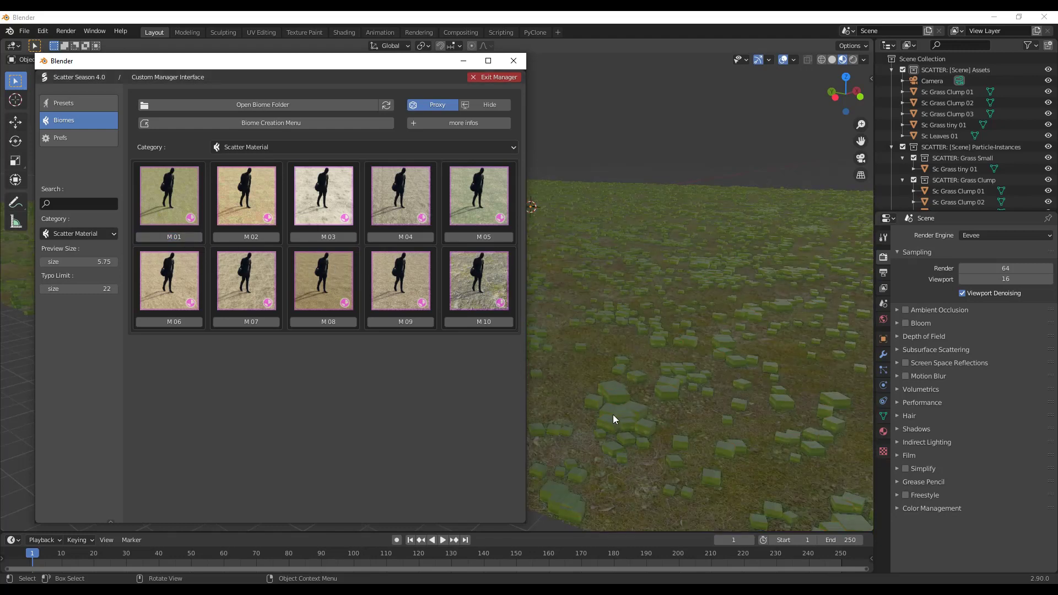
Return to the main viewport and preview the grass and new ground material through the camera in Rendered shading.
{"action": "middle_click_drag", "start_coordinate": [612, 385], "coordinate": [438, 52]}
{"action": "left_click", "coordinate": [437, 53]}
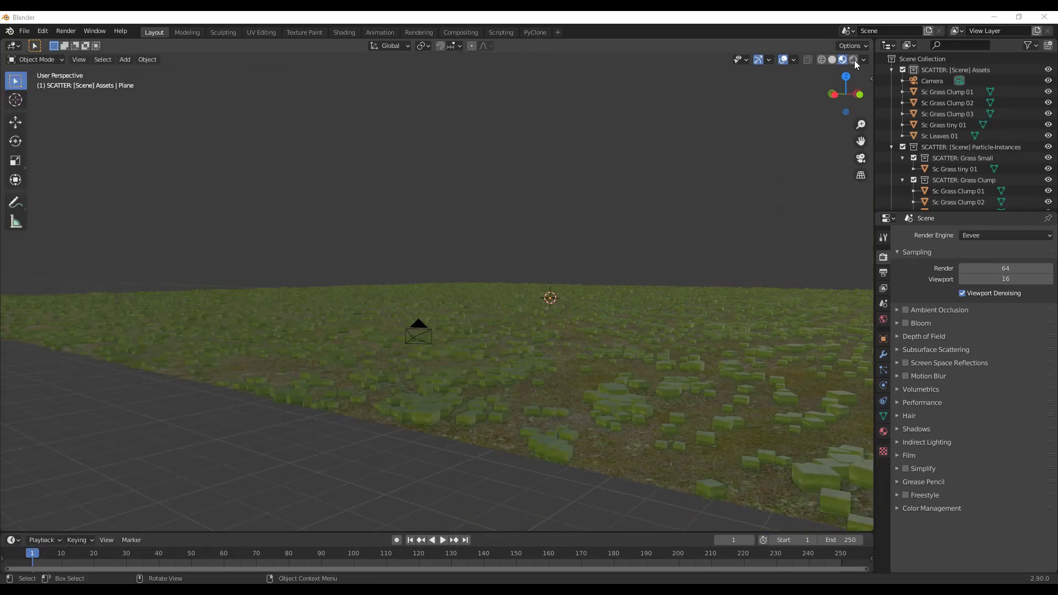
{"action": "left_click", "coordinate": [853, 60]}
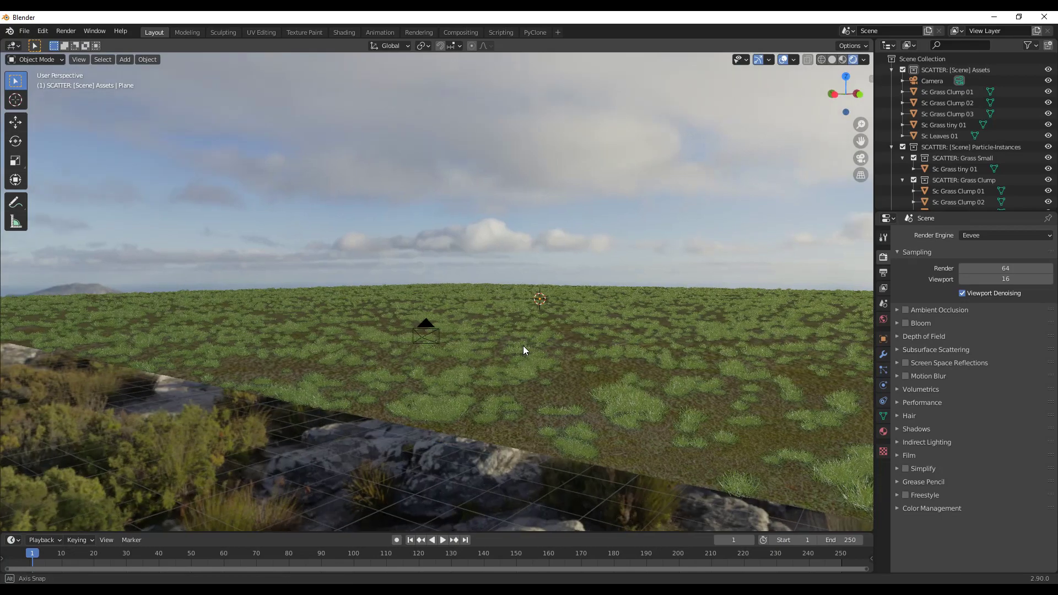
{"action": "key", "text": "KP_0"}
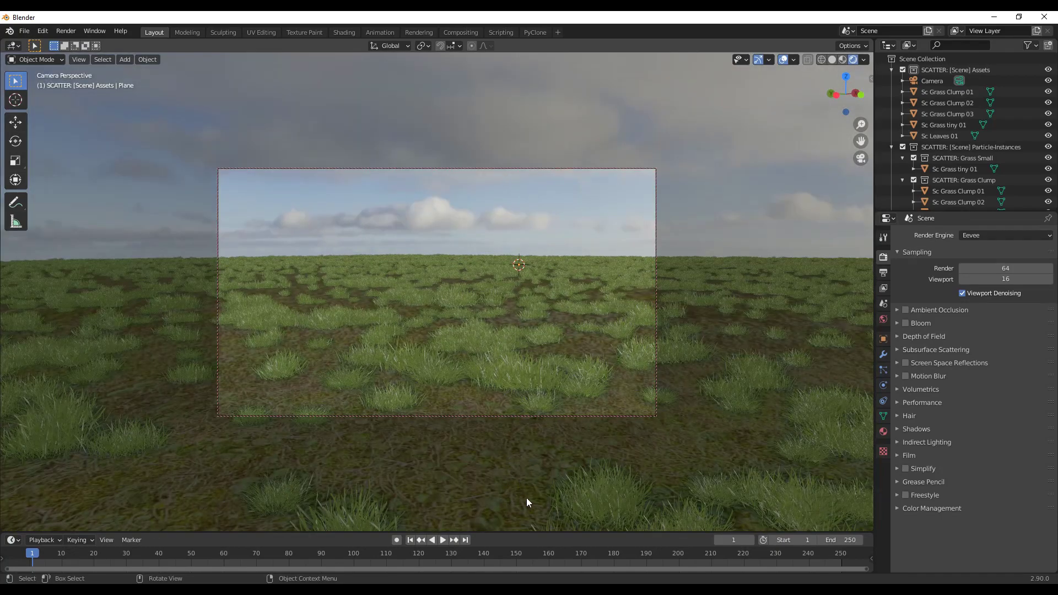
{"action": "middle_click_drag", "start_coordinate": [554, 332], "coordinate": [566, 315]}
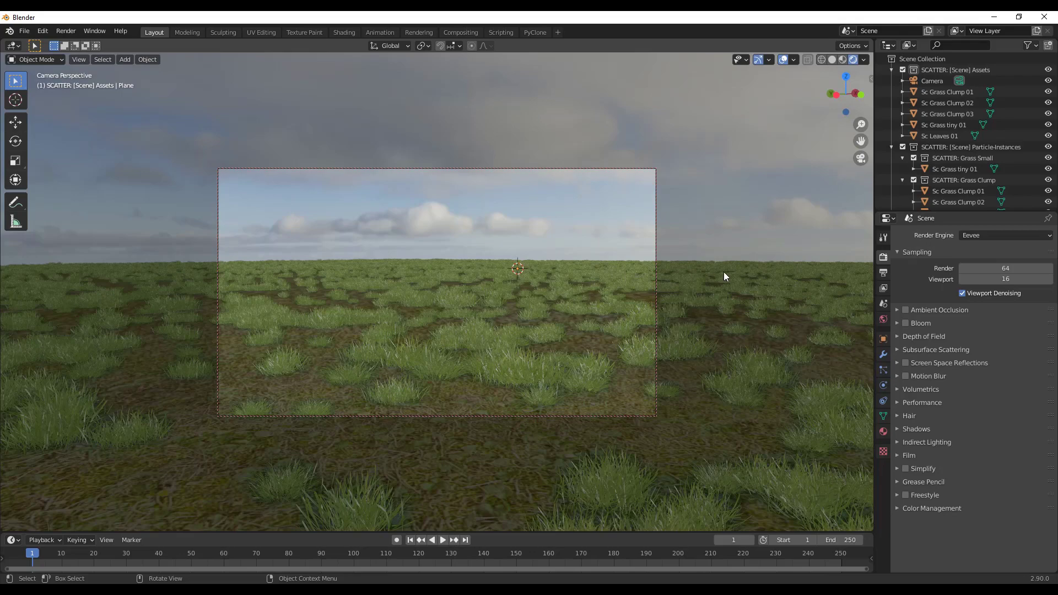
Leave the camera view, select the plane and return the viewport to Material Preview shading.
{"action": "key", "text": "KP_0"}
{"action": "middle_click_drag", "start_coordinate": [642, 280], "coordinate": [794, 142]}
{"action": "left_click", "coordinate": [675, 310]}
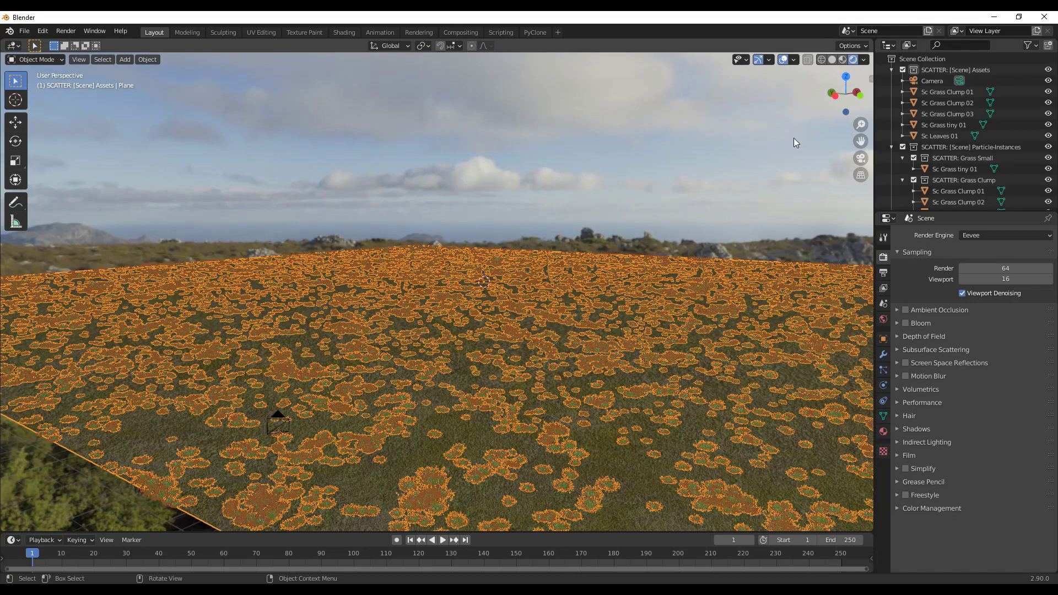
{"action": "left_click", "coordinate": [842, 59]}
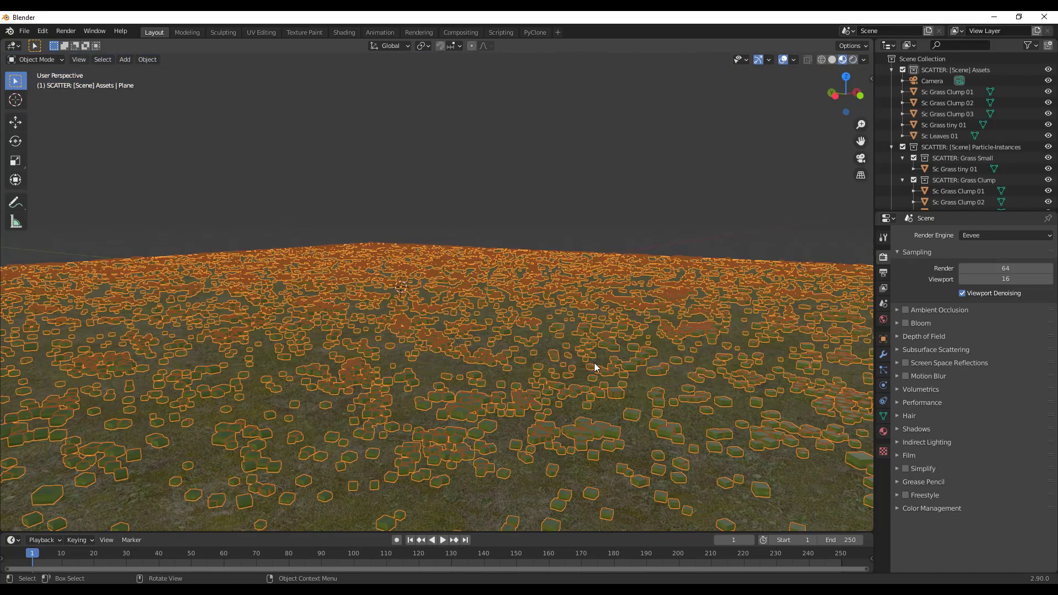
Delete the Grass Small, Grass Clump and Leaves scatter systems from the plane in Scatter's Tweaking settings.
{"action": "key", "text": "n"}
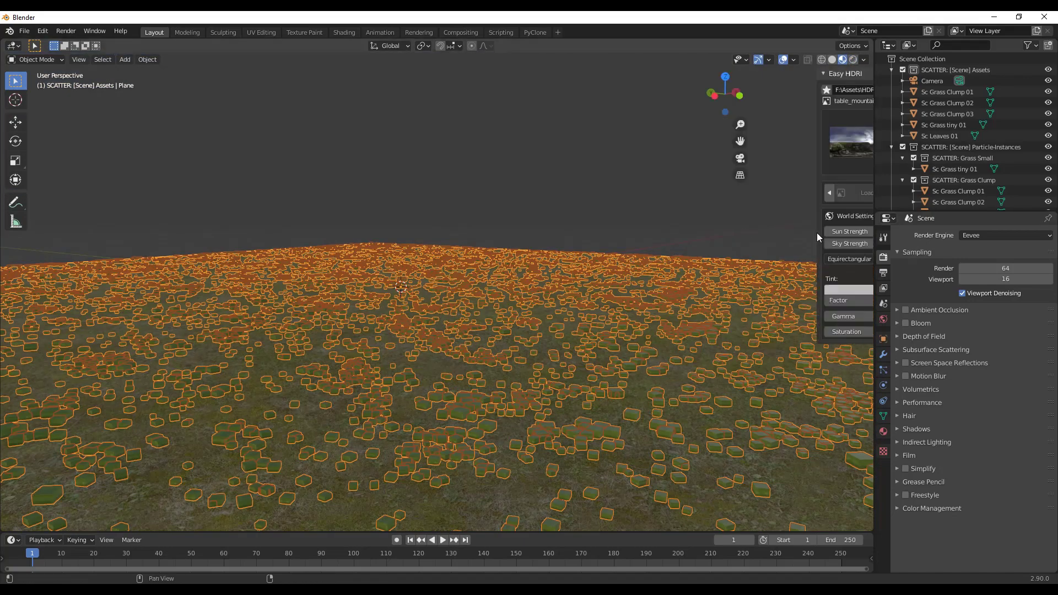
{"action": "left_click", "coordinate": [867, 457]}
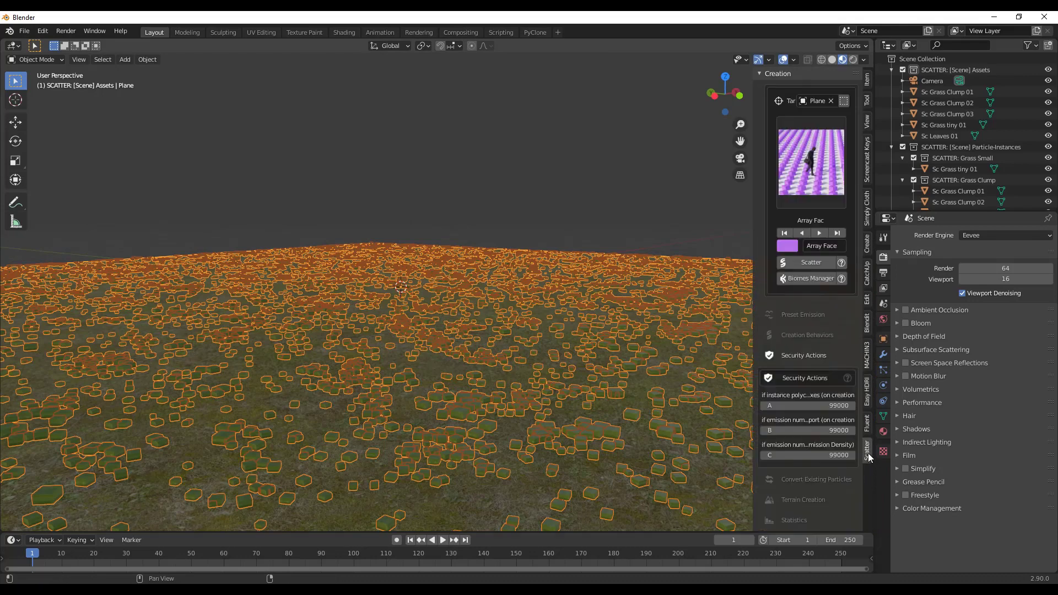
{"action": "scroll", "coordinate": [831, 312], "scroll_direction": "down", "scroll_amount": 5}
{"action": "scroll", "coordinate": [840, 356], "scroll_direction": "down", "scroll_amount": 4}
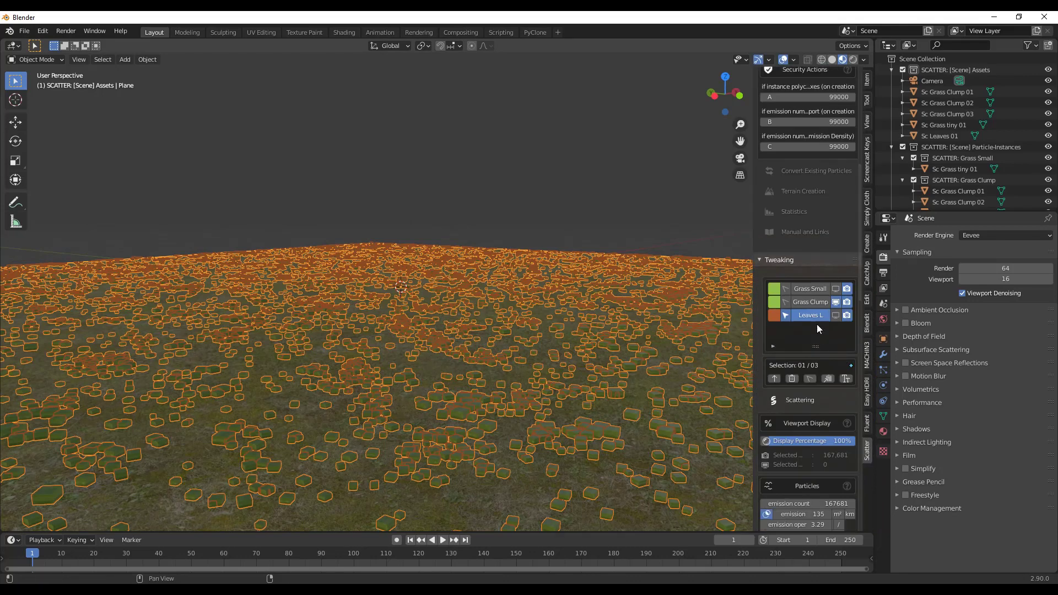
{"action": "left_click", "coordinate": [807, 289], "text": "shift"}
{"action": "left_click", "coordinate": [805, 303], "text": "shift"}
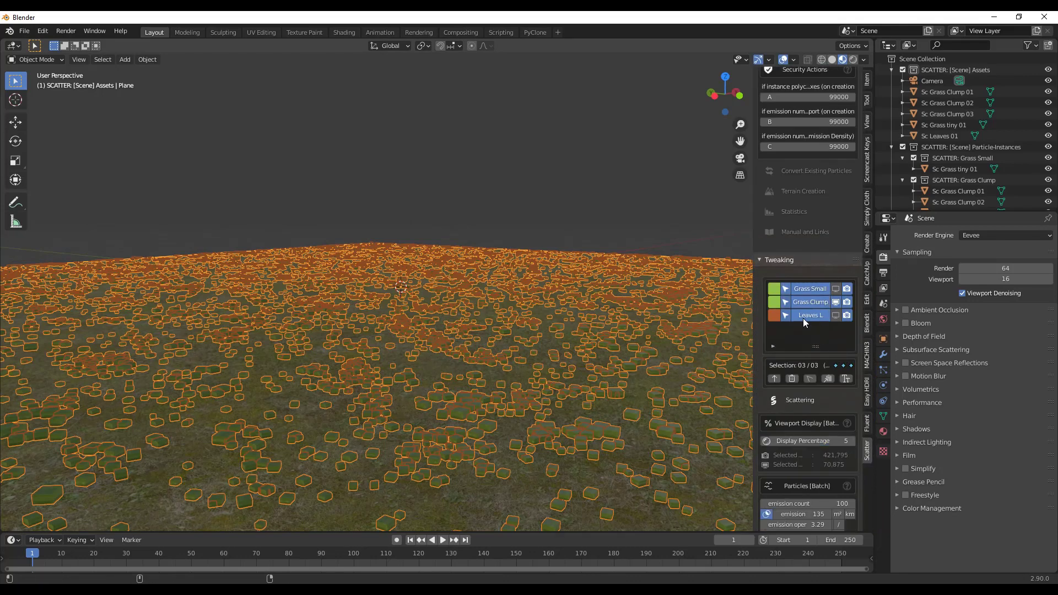
{"action": "left_click", "coordinate": [791, 379]}
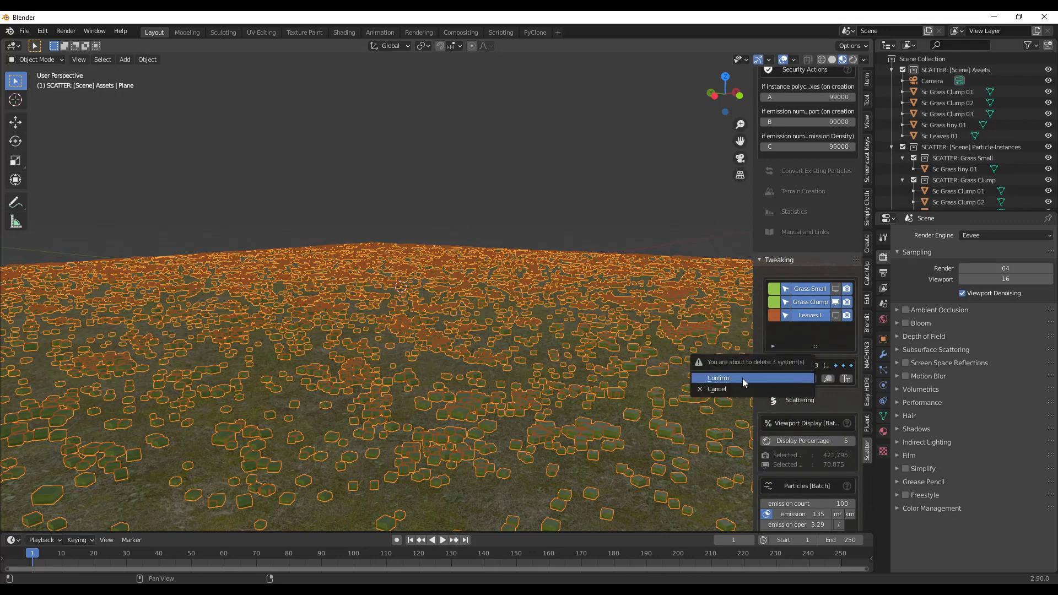
{"action": "left_click", "coordinate": [738, 379]}
Apply the B Bushes 04 biome from the Scatter Biome category to the plane and dismiss the particle count warning.
{"action": "middle_click_drag", "start_coordinate": [553, 346], "coordinate": [553, 342]}
{"action": "middle_click_drag", "start_coordinate": [560, 302], "coordinate": [518, 310]}
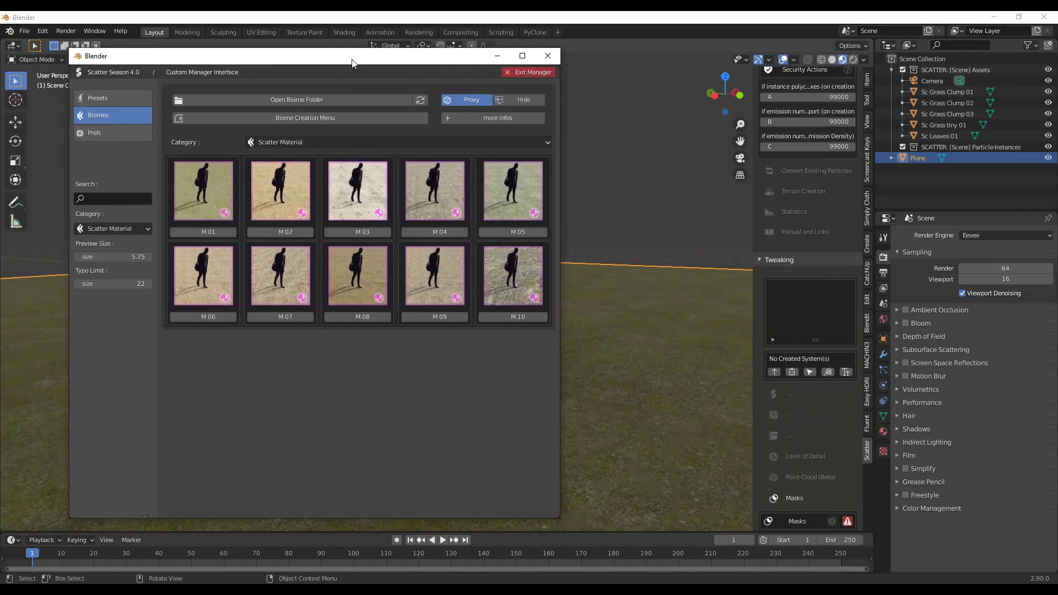
{"action": "left_click", "coordinate": [279, 143]}
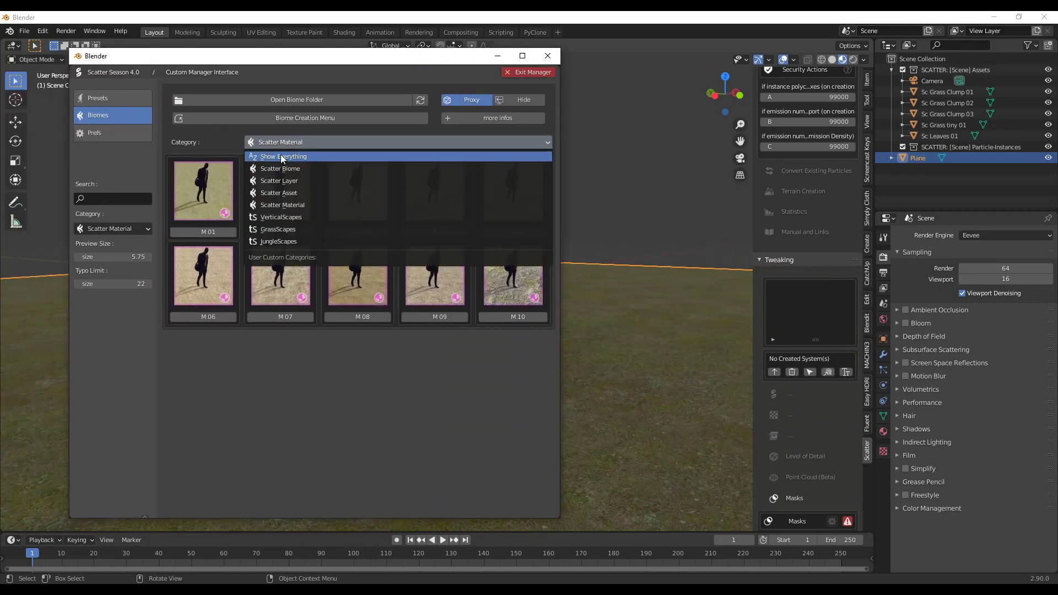
{"action": "left_click", "coordinate": [297, 169]}
{"action": "scroll", "coordinate": [457, 381], "scroll_direction": "down", "scroll_amount": 6}
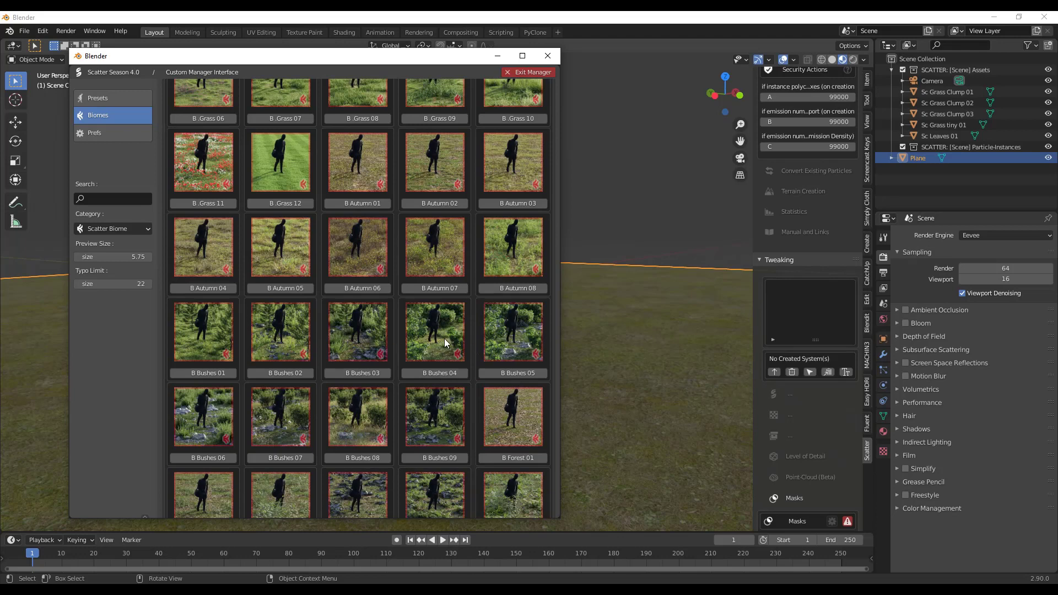
{"action": "left_click", "coordinate": [434, 374]}
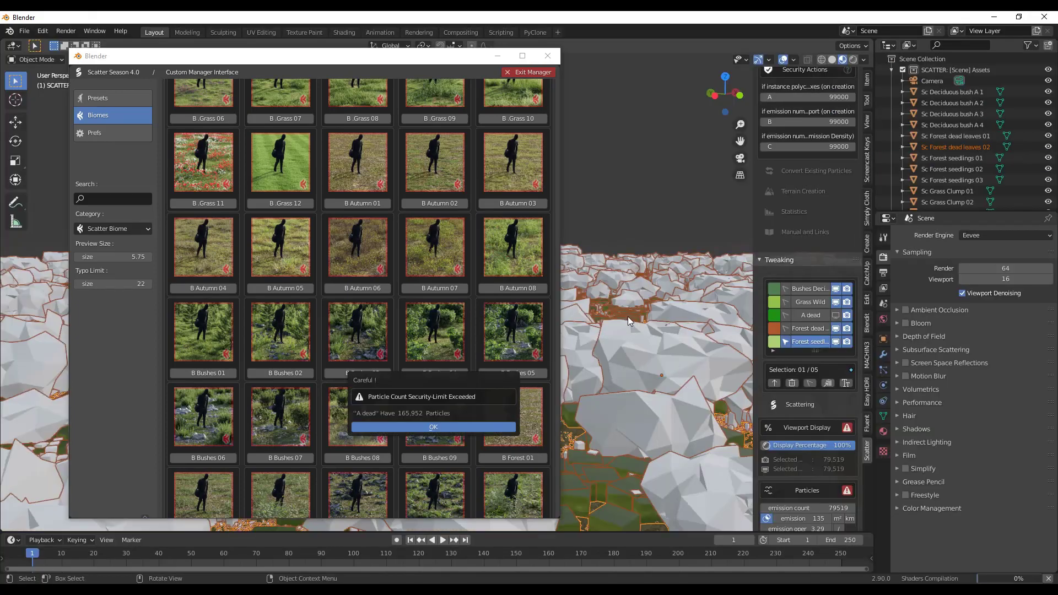
{"action": "left_click", "coordinate": [434, 427]}
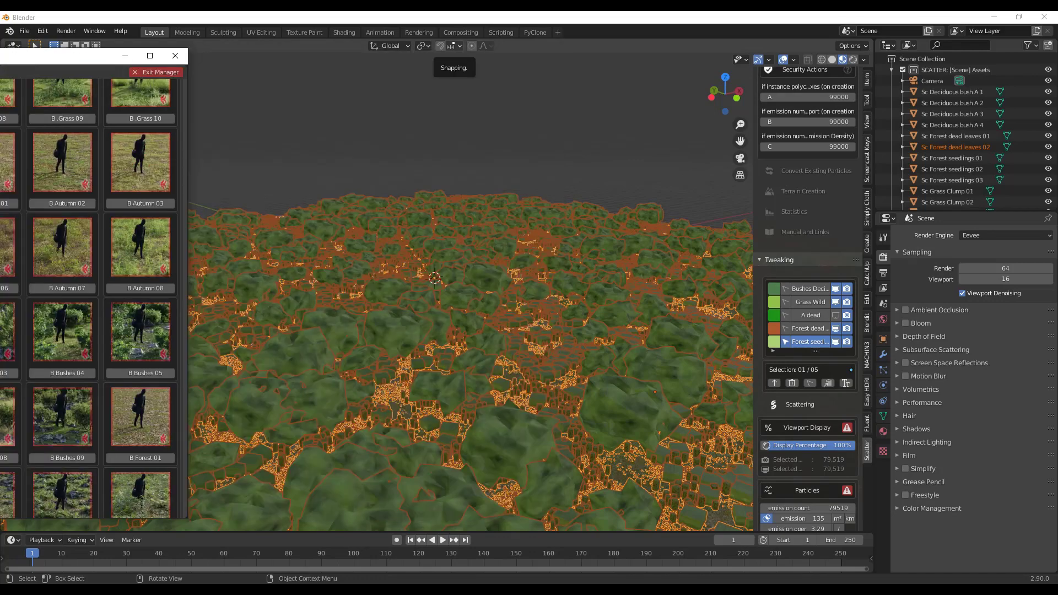
Inspect the bush biome's proxies across the plane and through the camera.
{"action": "left_click", "coordinate": [439, 45]}
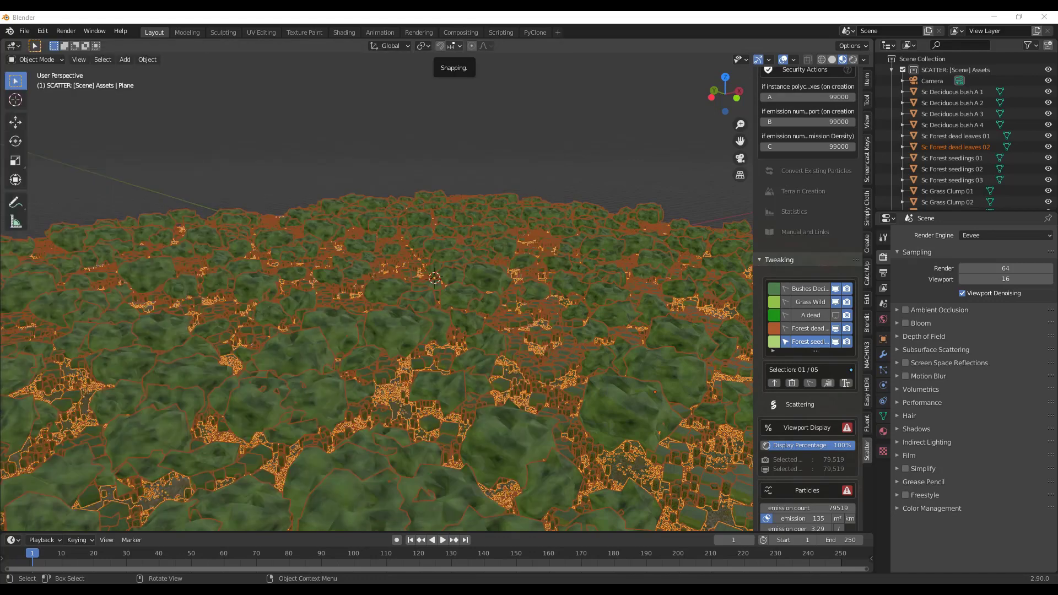
{"action": "scroll", "coordinate": [421, 246], "scroll_direction": "up", "scroll_amount": 5}
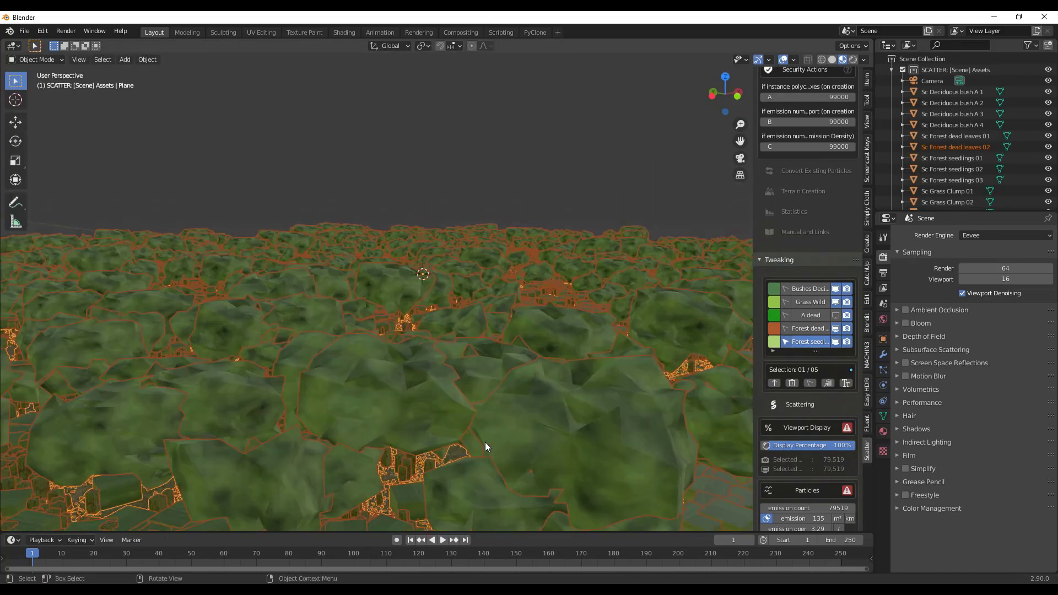
{"action": "scroll", "coordinate": [502, 432], "scroll_direction": "down", "scroll_amount": 3}
{"action": "middle_click_drag", "start_coordinate": [503, 429], "coordinate": [507, 393]}
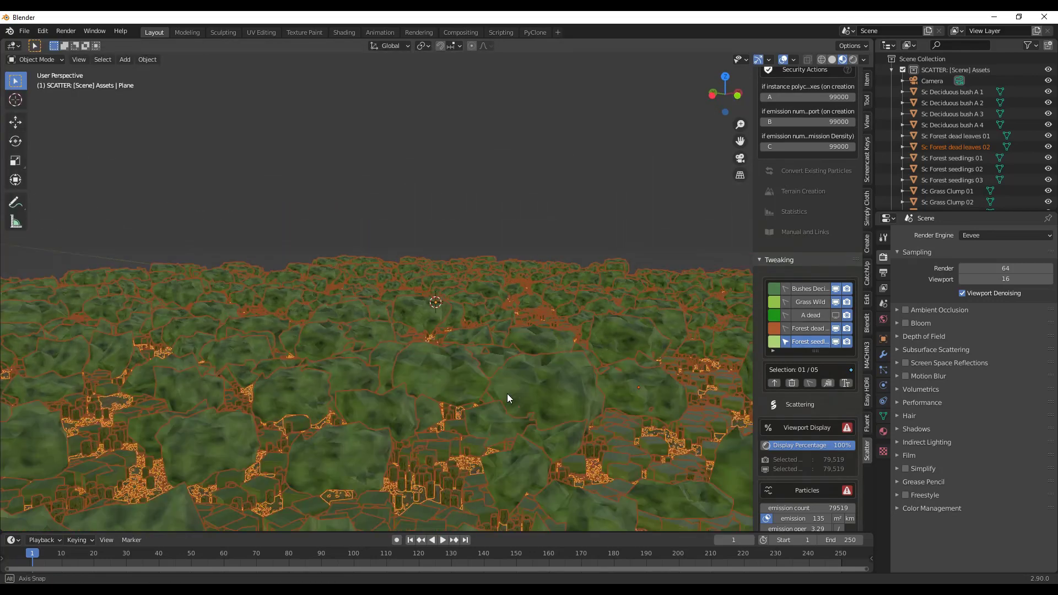
{"action": "key", "text": "KP_0"}
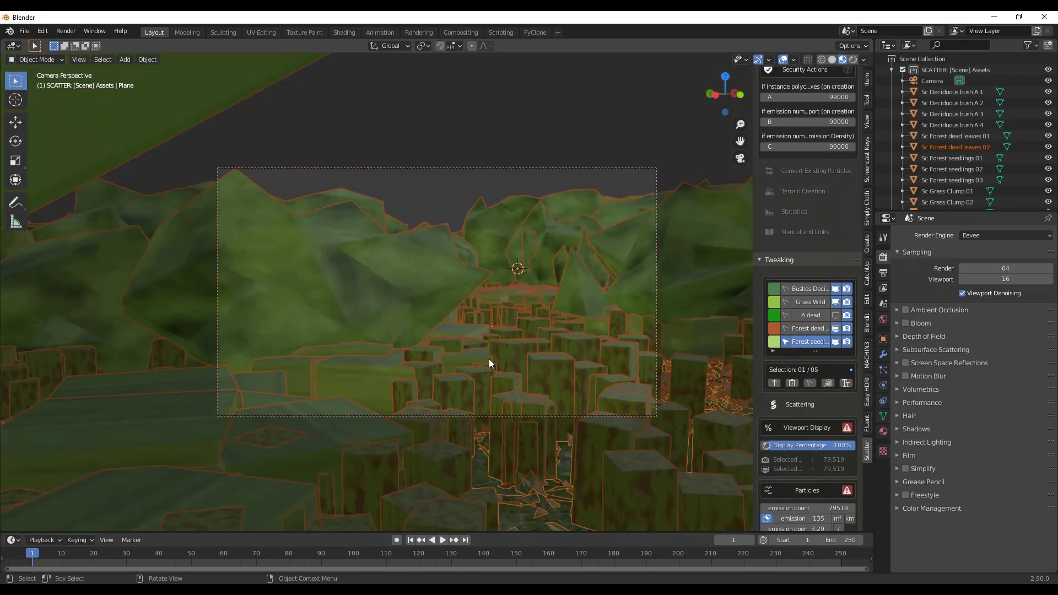
Reframe the camera just above the bush proxies so that it looks across the plane toward the horizon.
{"action": "scroll", "coordinate": [488, 356], "scroll_direction": "up", "scroll_amount": 6}
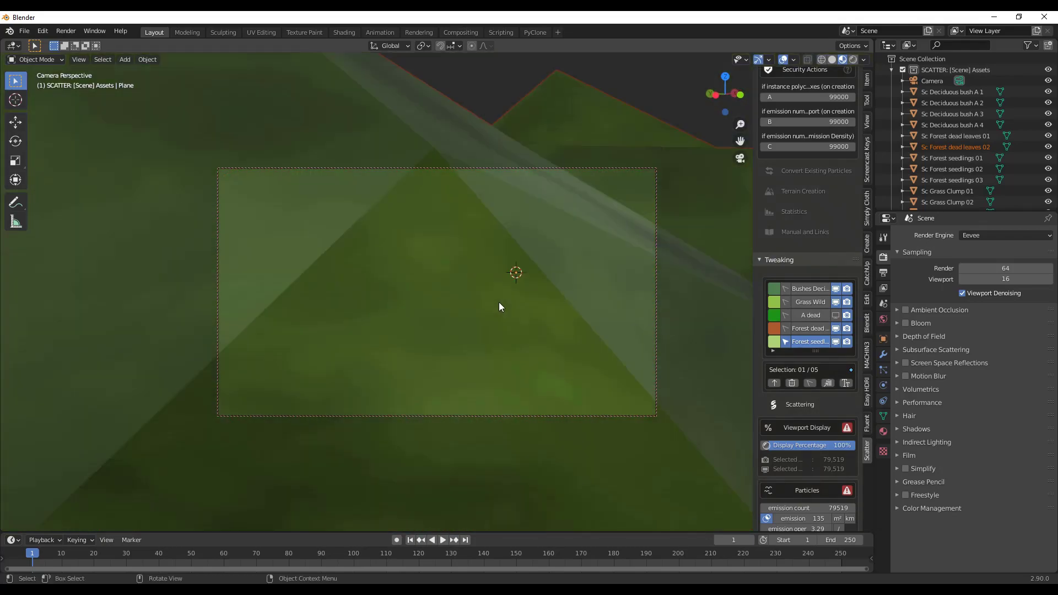
{"action": "middle_click_drag", "start_coordinate": [499, 306], "coordinate": [479, 364]}
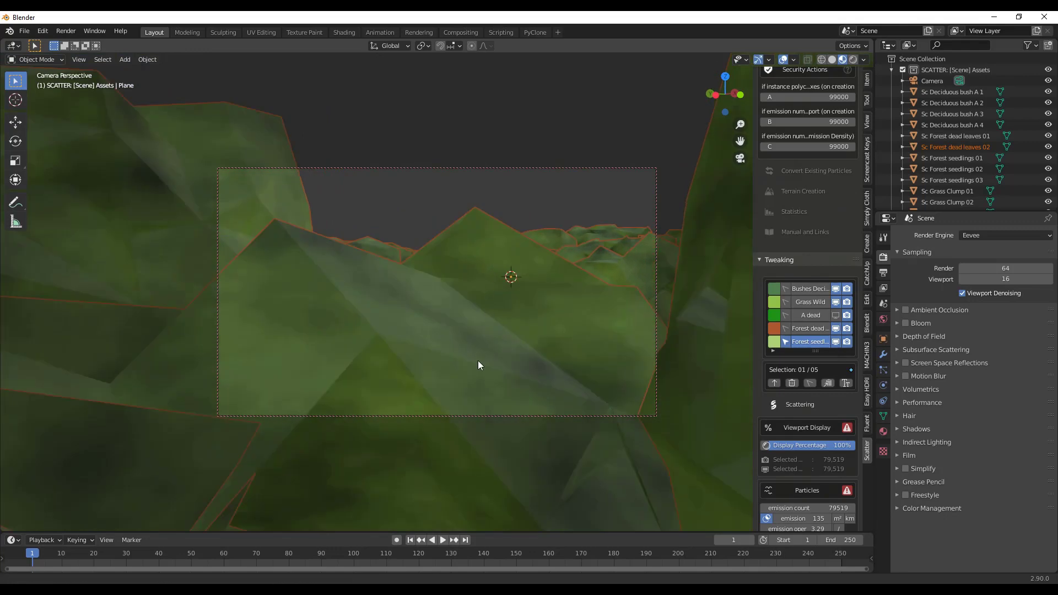
{"action": "scroll", "coordinate": [478, 360], "scroll_direction": "down", "scroll_amount": 5}
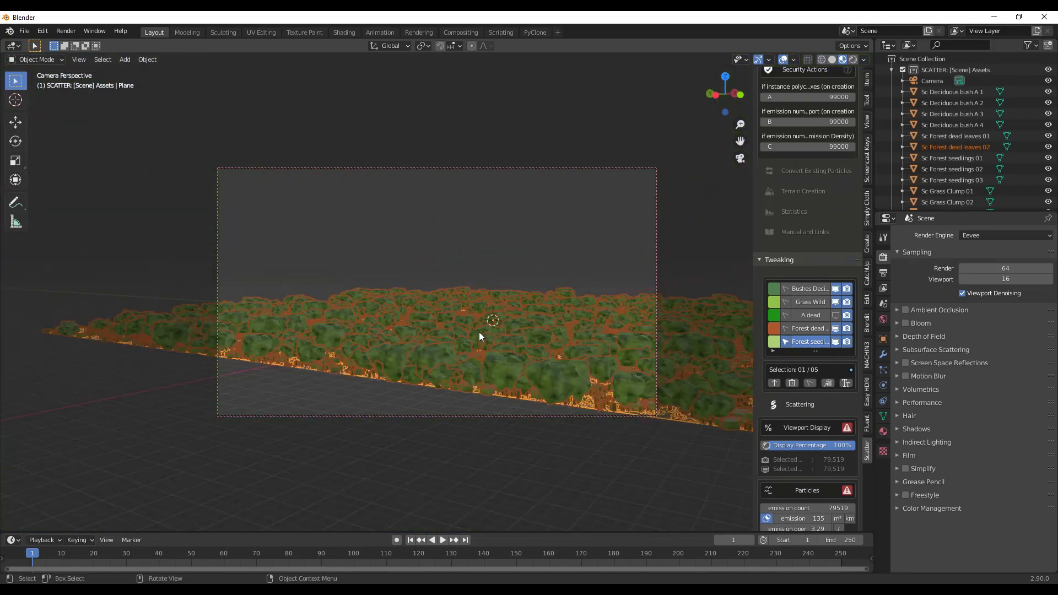
{"action": "scroll", "coordinate": [478, 336], "scroll_direction": "down", "scroll_amount": 3}
{"action": "scroll", "coordinate": [530, 329], "scroll_direction": "up", "scroll_amount": 5}
{"action": "scroll", "coordinate": [442, 381], "scroll_direction": "up", "scroll_amount": 4}
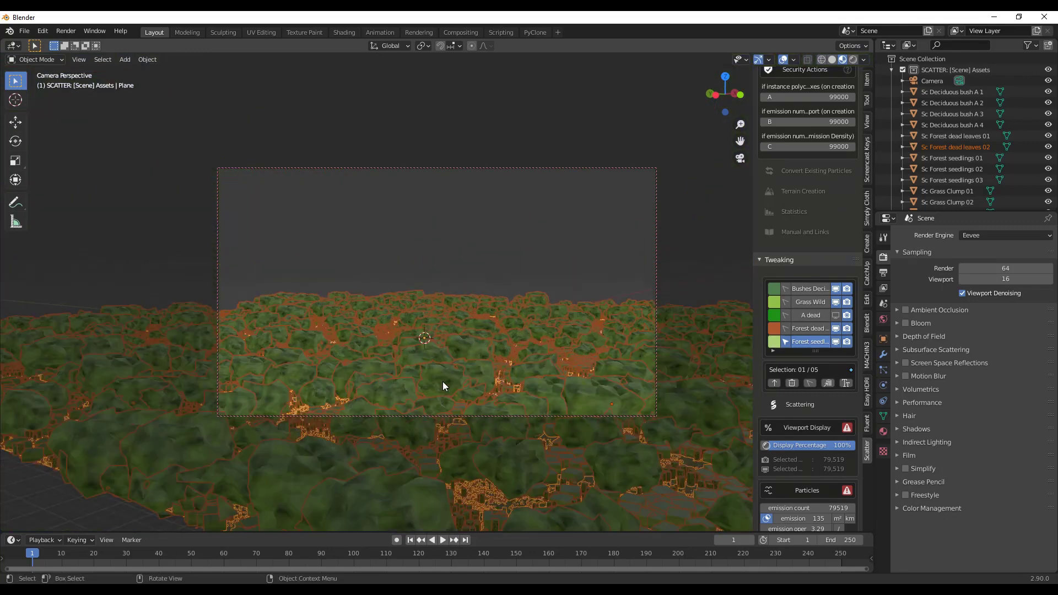
{"action": "scroll", "coordinate": [444, 379], "scroll_direction": "up", "scroll_amount": 2}
{"action": "middle_click_drag", "start_coordinate": [437, 356], "coordinate": [512, 339]}
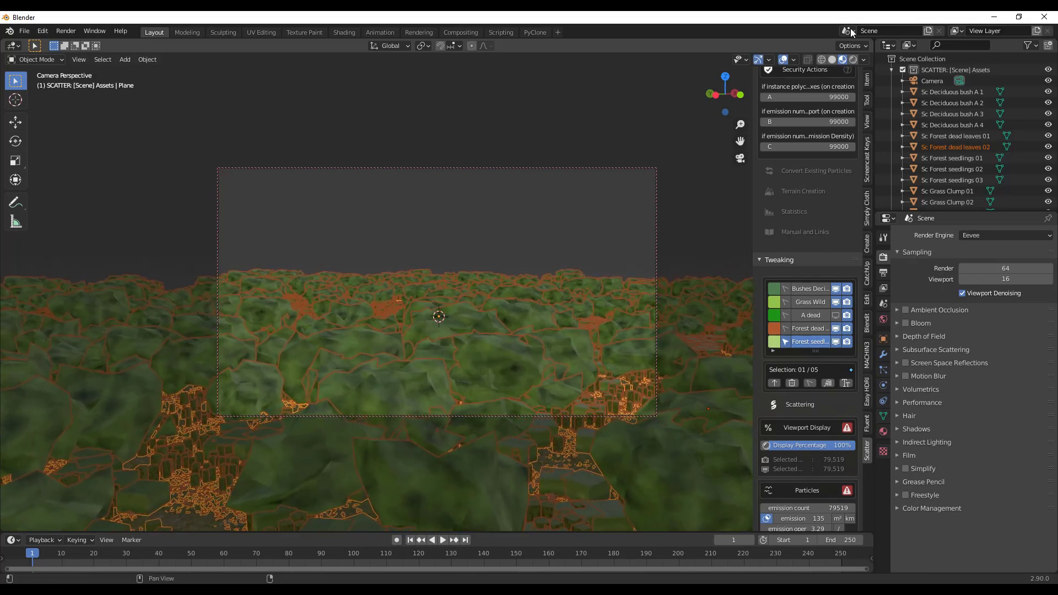
Preview the bush biome in Rendered shading, clear the selection and slightly adjust the camera's framing.
{"action": "left_click", "coordinate": [853, 61]}
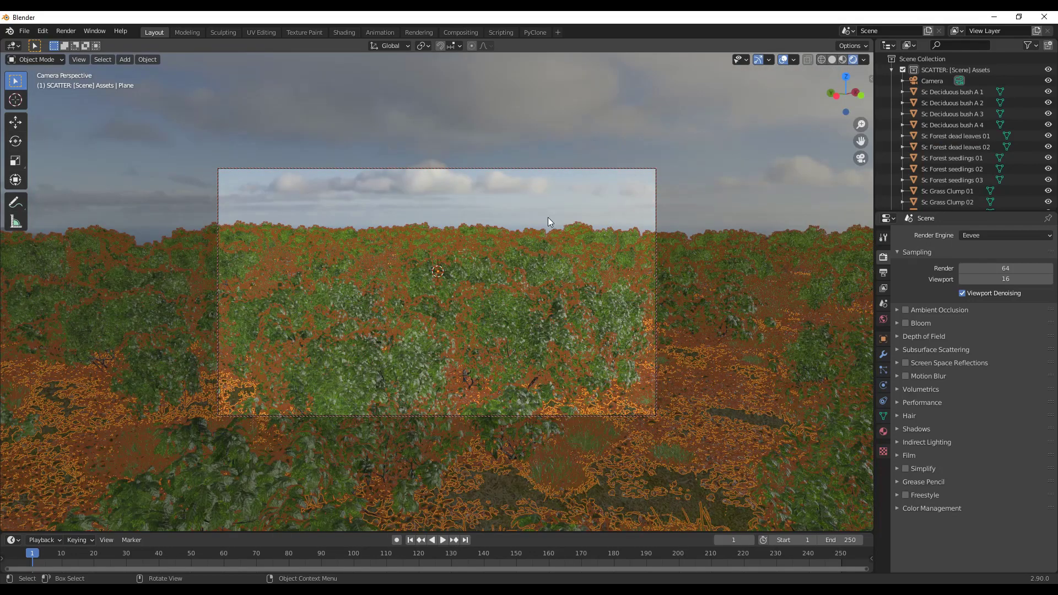
{"action": "key", "text": "alt+a"}
{"action": "middle_click_drag", "start_coordinate": [534, 314], "coordinate": [513, 291]}
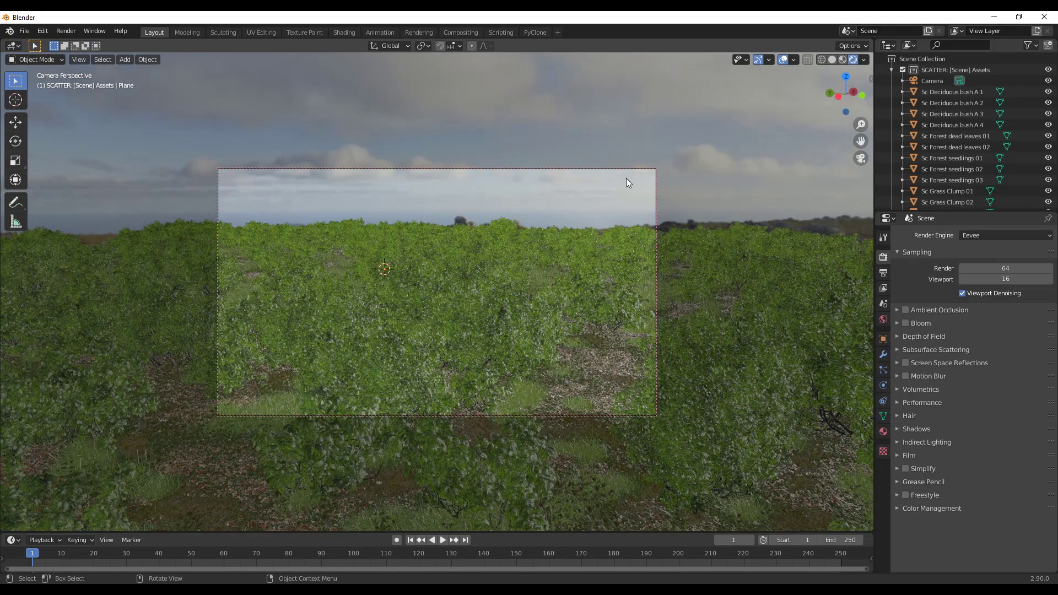
Return to Material Preview shading and set the deciduous bushes system's emission count to 250 in Scatter's Tweaking settings.
{"action": "left_click", "coordinate": [840, 60]}
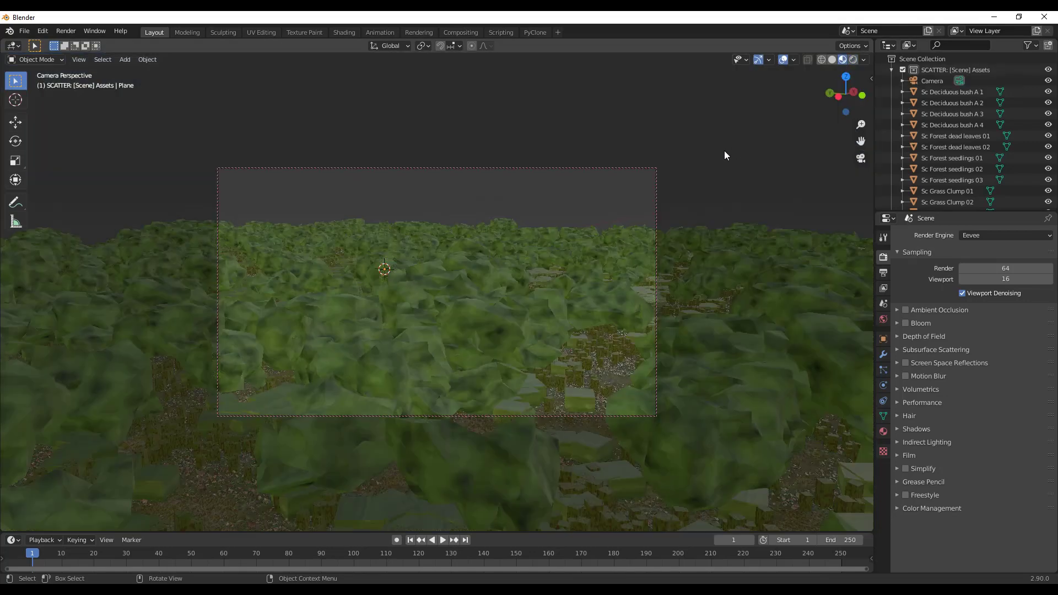
{"action": "key", "text": "n"}
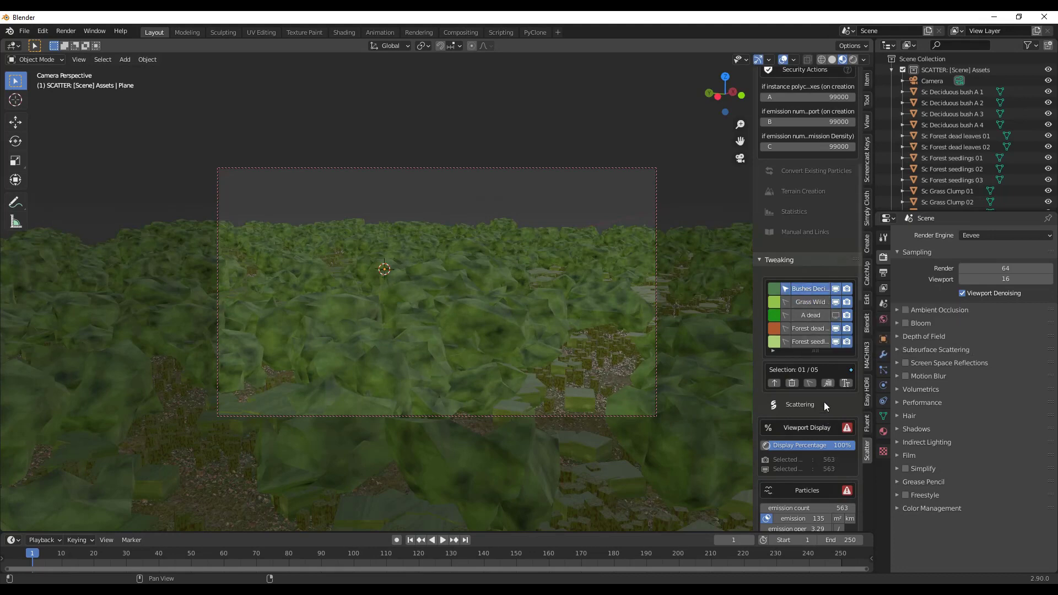
{"action": "scroll", "coordinate": [824, 406], "scroll_direction": "down", "scroll_amount": 4}
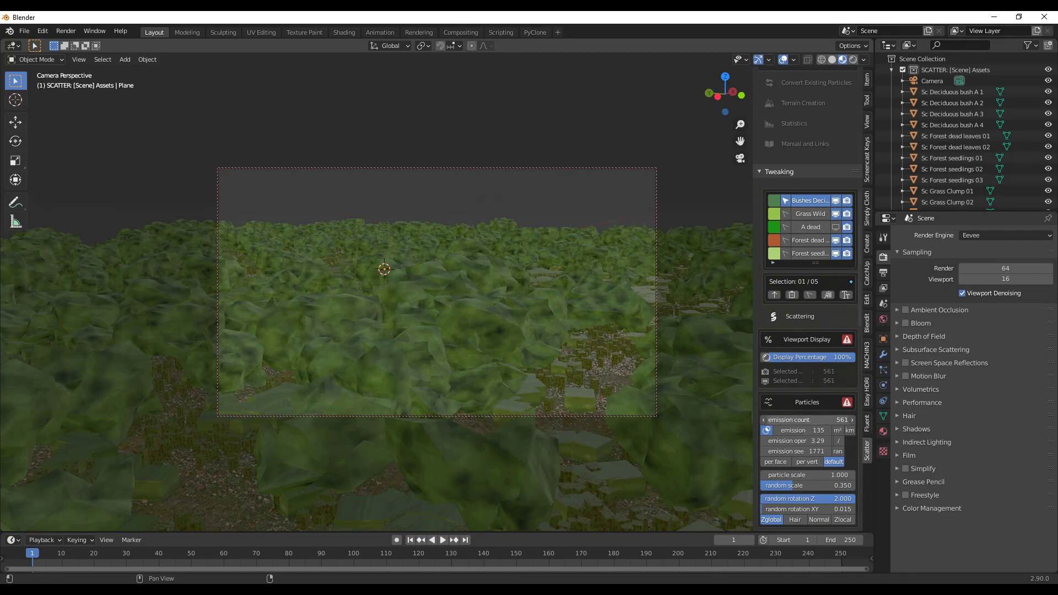
{"action": "left_click_drag", "start_coordinate": [817, 423], "coordinate": [810, 423]}
{"action": "left_click", "coordinate": [821, 420]}
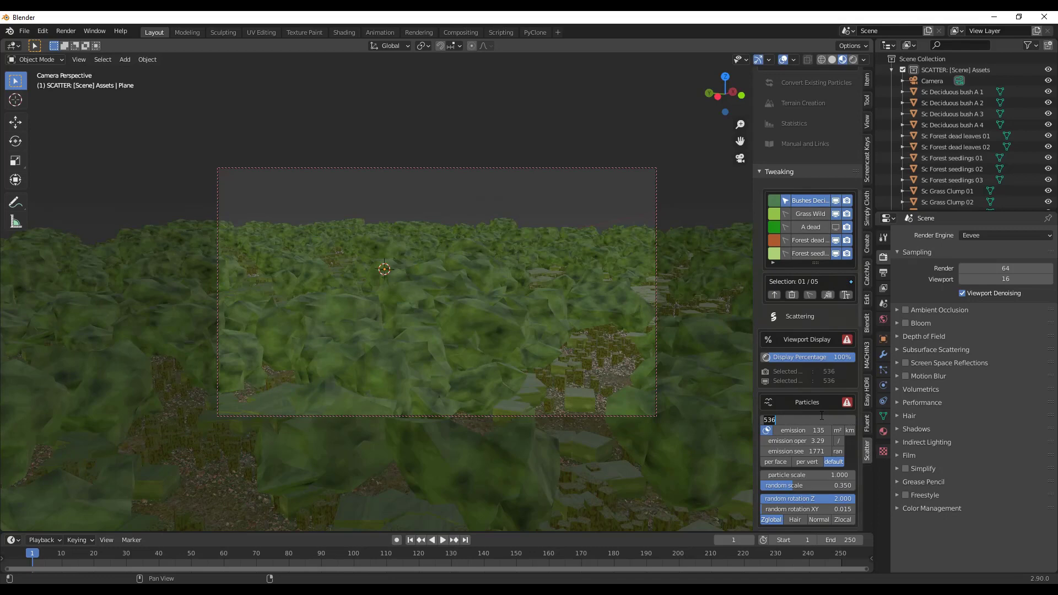
{"action": "type", "text": "250"}
{"action": "key", "text": "Return"}
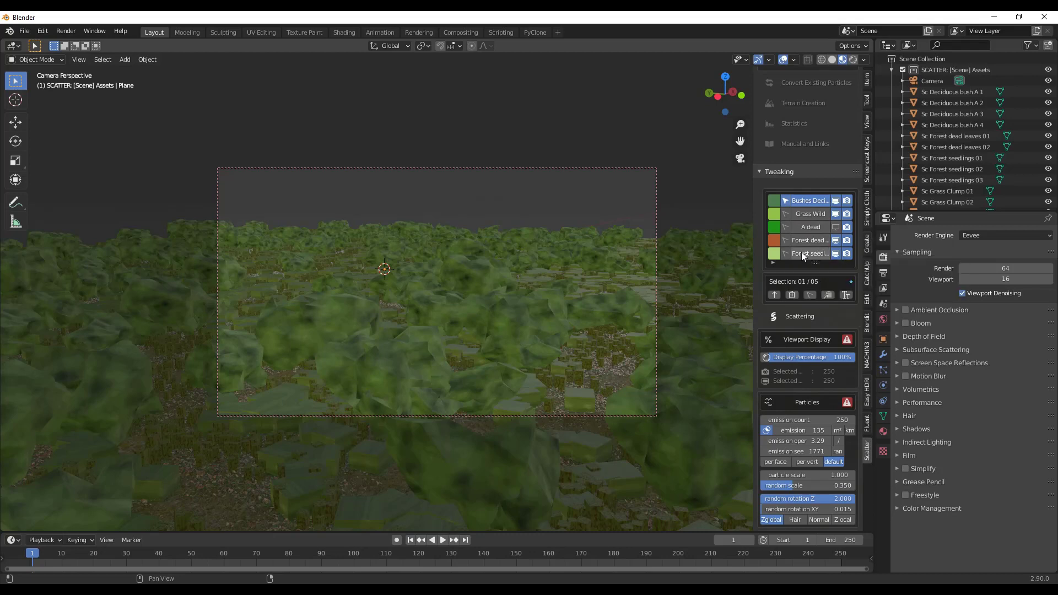
Set the Grass Wild system's emission count to 18000.
{"action": "left_click", "coordinate": [814, 213]}
{"action": "left_click", "coordinate": [824, 420]}
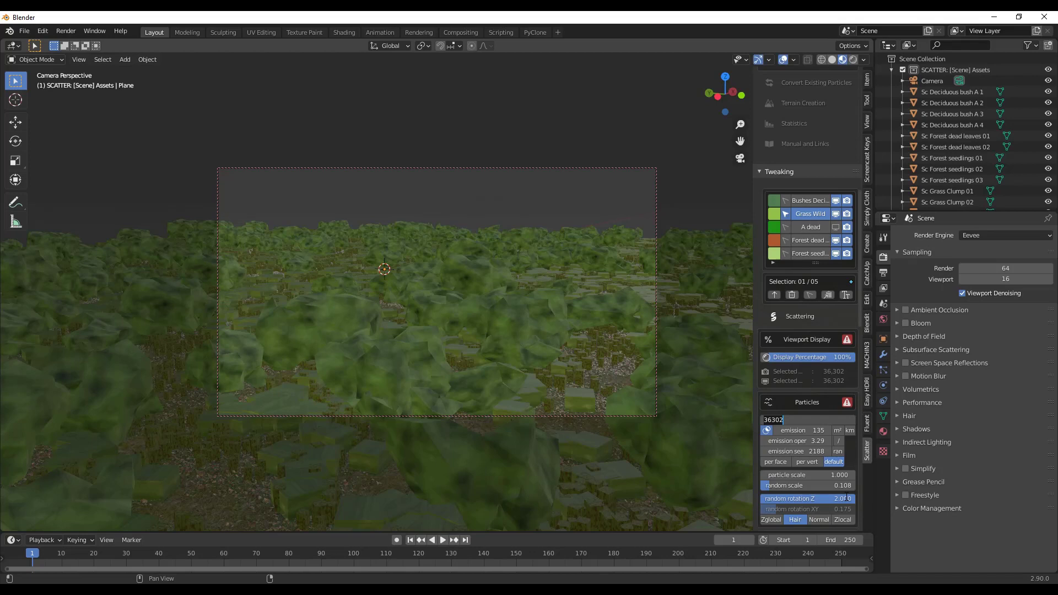
{"action": "type", "text": "18000"}
{"action": "key", "text": "Return"}
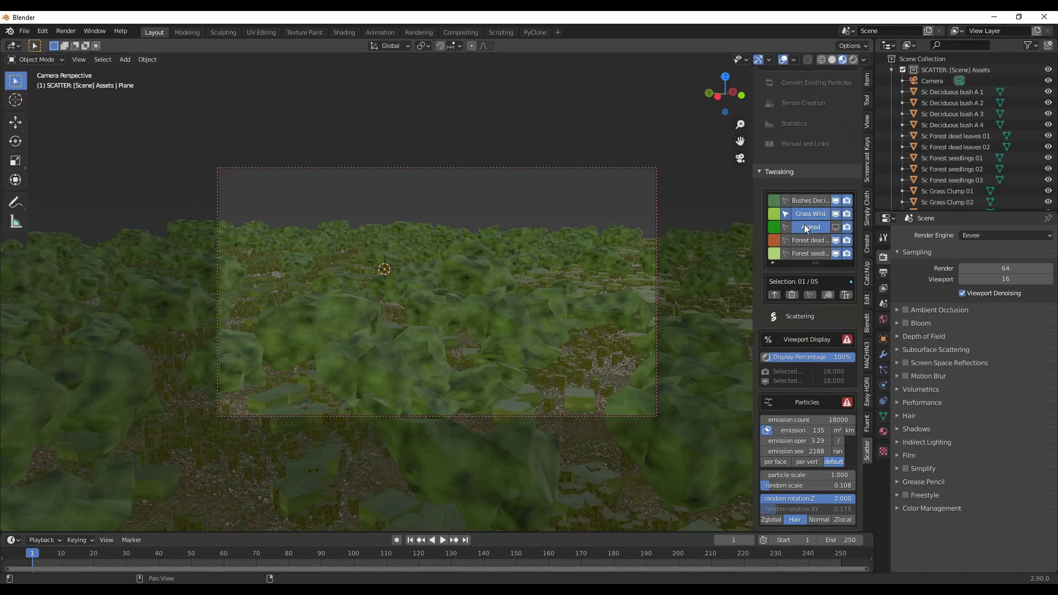
Set the viewport display percentage of the forest dead leaves system to 50%.
{"action": "left_click", "coordinate": [807, 240]}
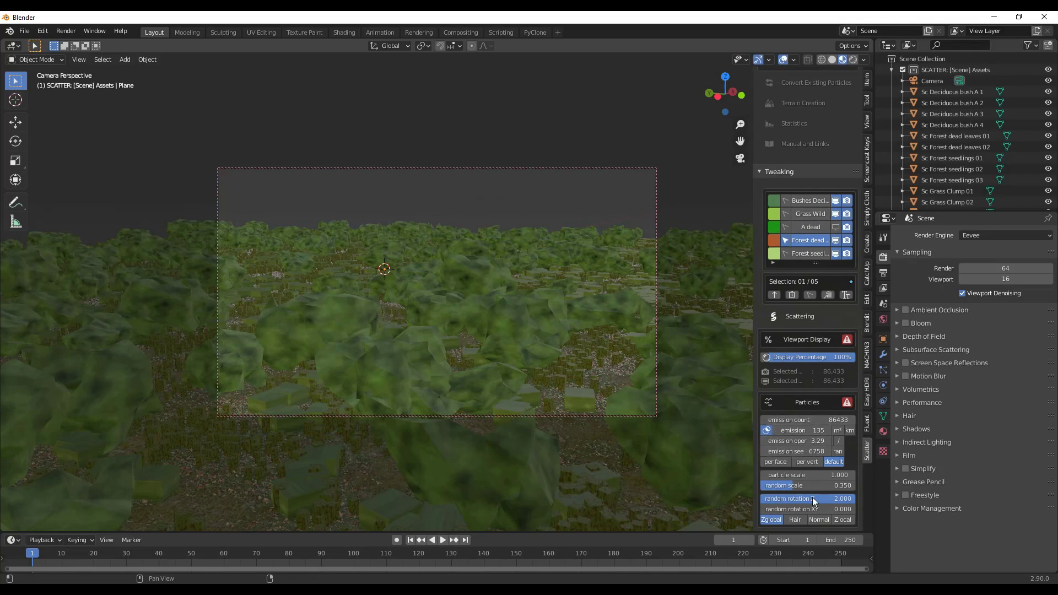
{"action": "left_click", "coordinate": [827, 356]}
{"action": "type", "text": "50"}
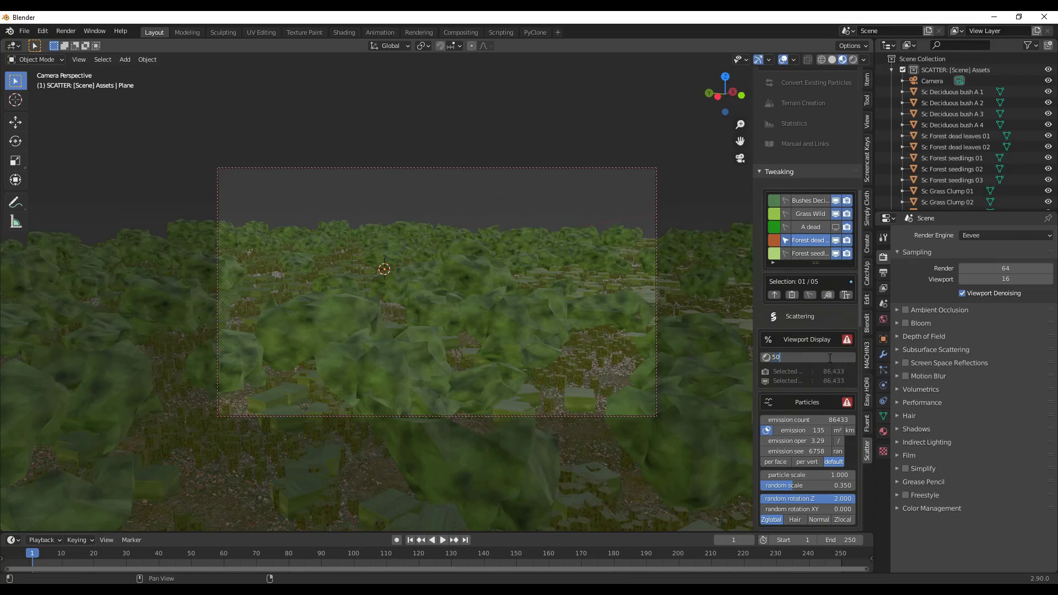
{"action": "key", "text": "Return"}
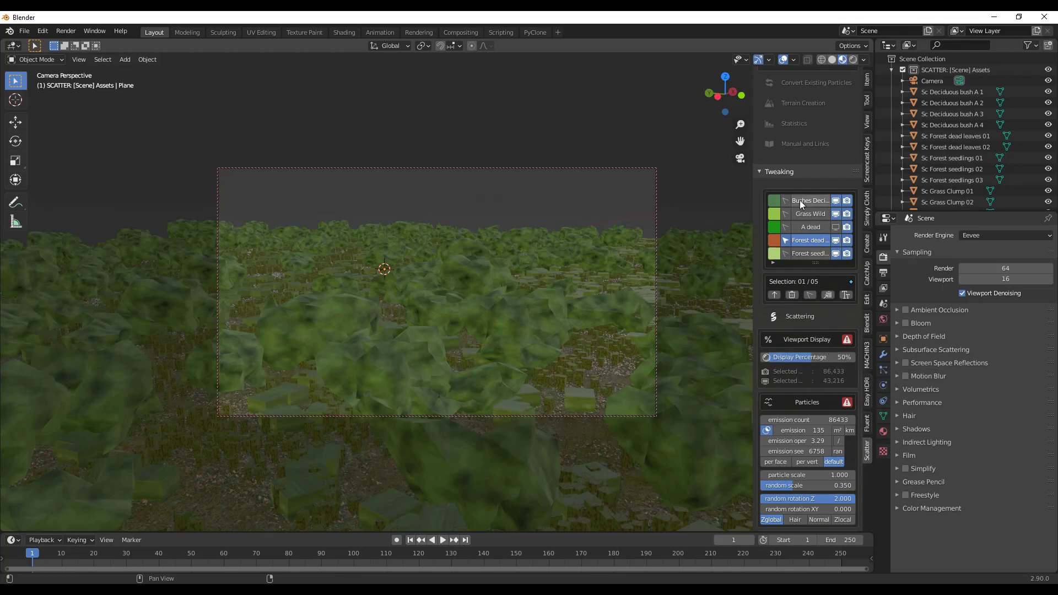
Set the viewport display percentage of the deciduous bushes system to 50%.
{"action": "left_click", "coordinate": [801, 202]}
{"action": "left_click", "coordinate": [827, 356]}
{"action": "type", "text": "50"}
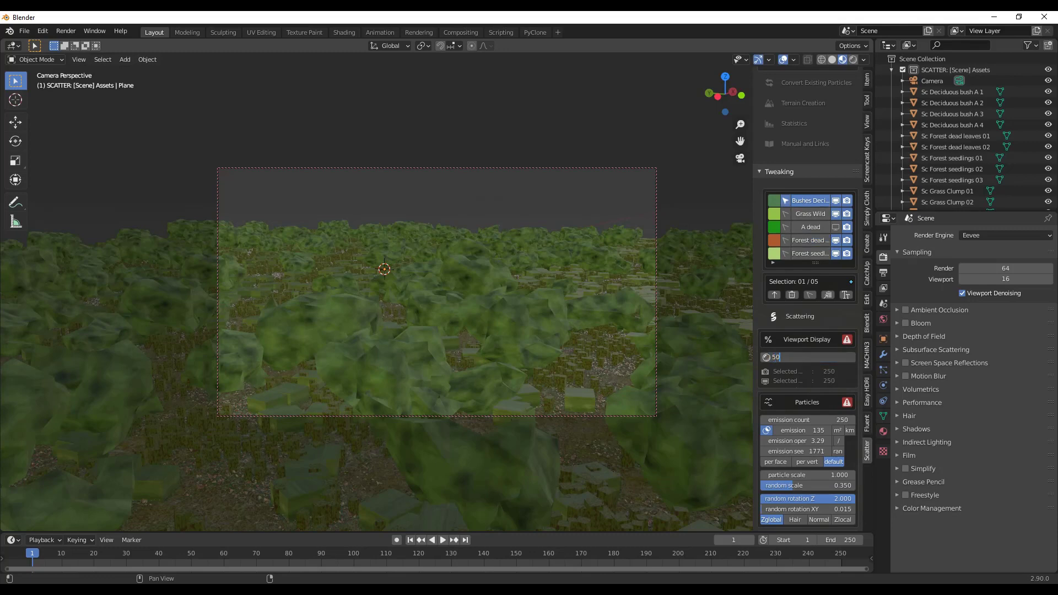
{"action": "key", "text": "Return"}
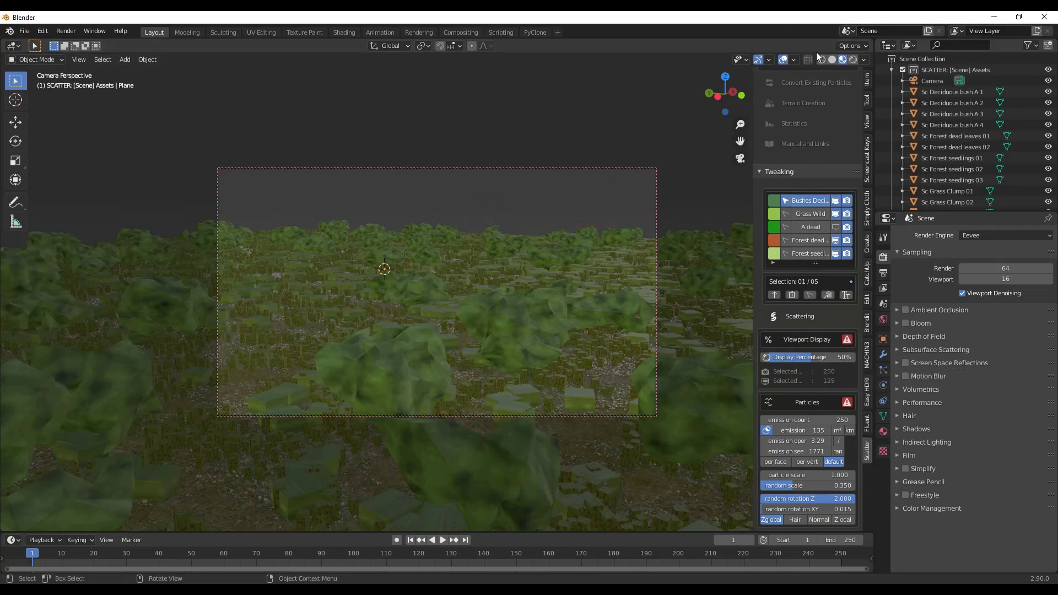
Switch the viewport to Rendered shading and render a still image from the camera.
{"action": "left_click", "coordinate": [851, 60]}
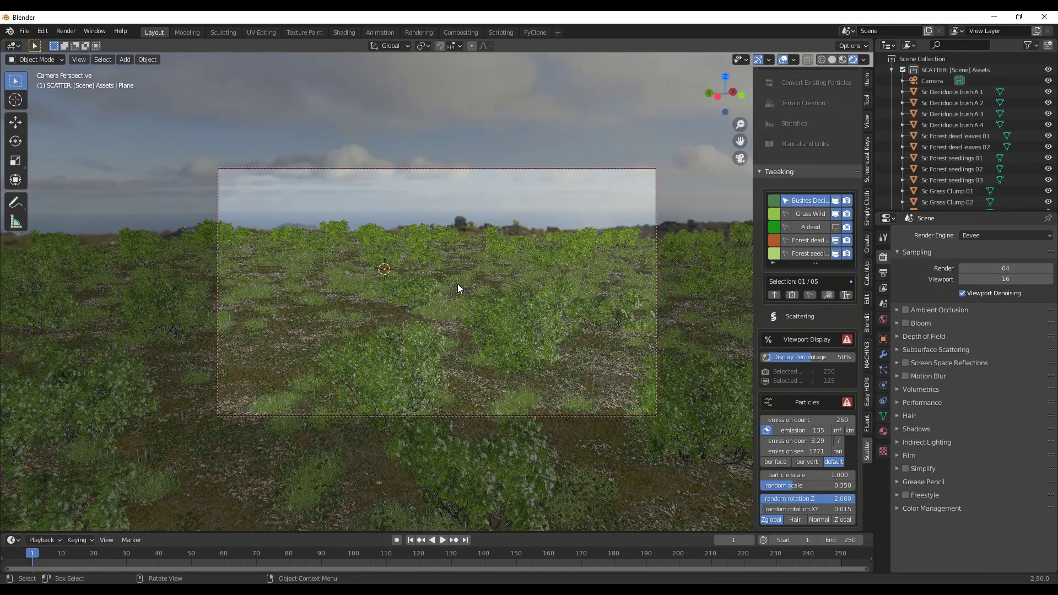
{"action": "left_click", "coordinate": [818, 356]}
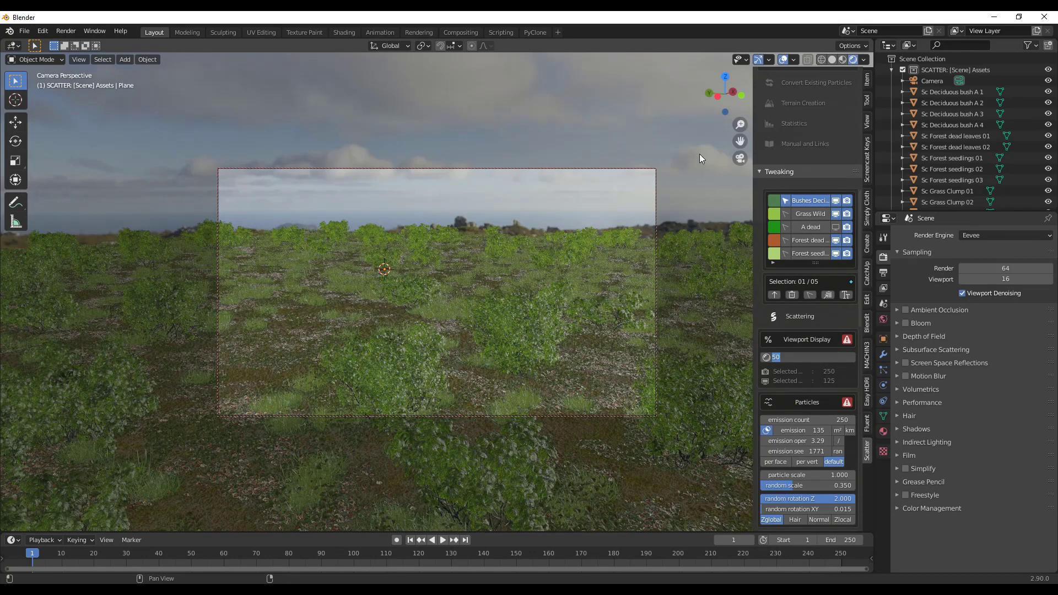
{"action": "key", "text": "Return"}
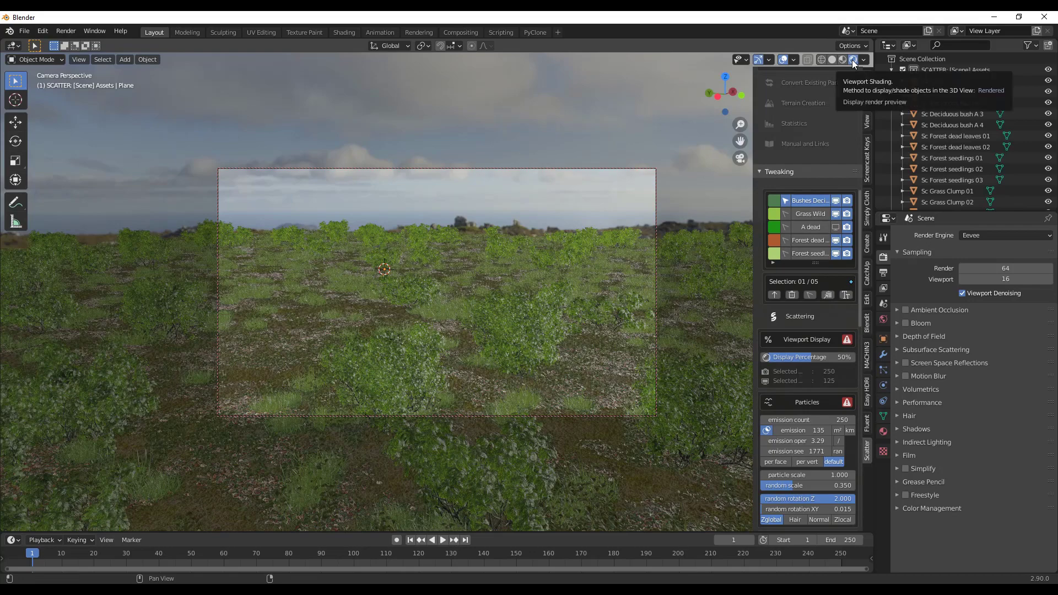
{"action": "left_click", "coordinate": [60, 32]}
{"action": "left_click", "coordinate": [74, 44]}
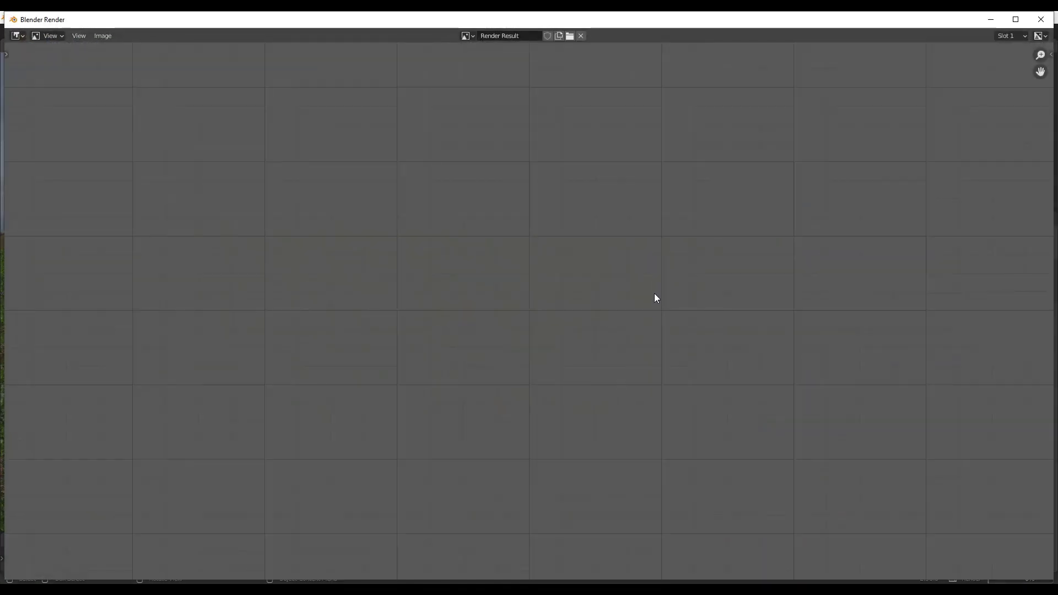
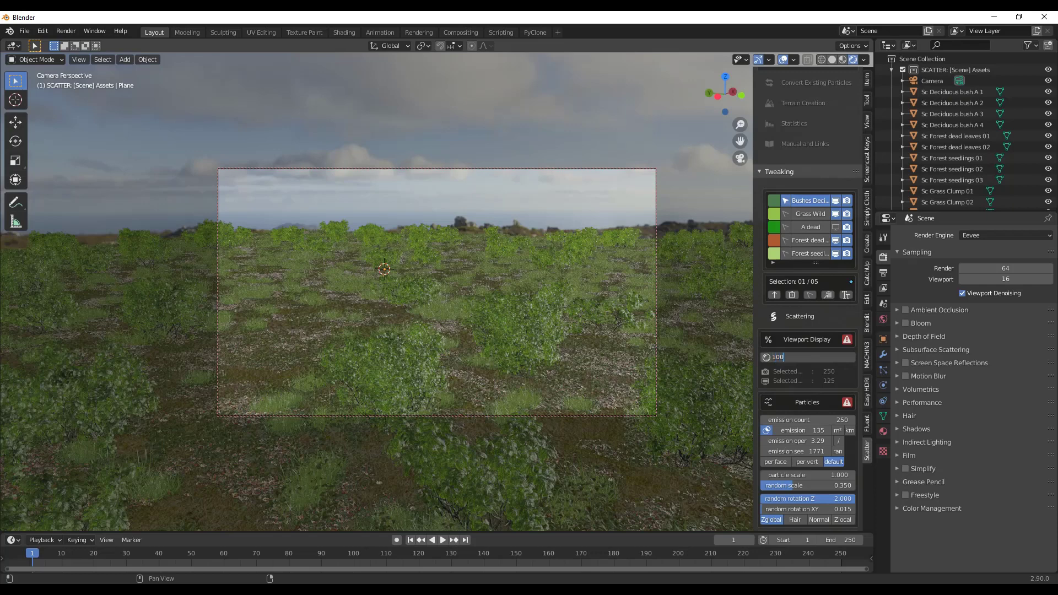
Set the deciduous bushes' display percentage to 100% and leave the camera view in Material Preview shading.
{"action": "key", "text": "Return"}
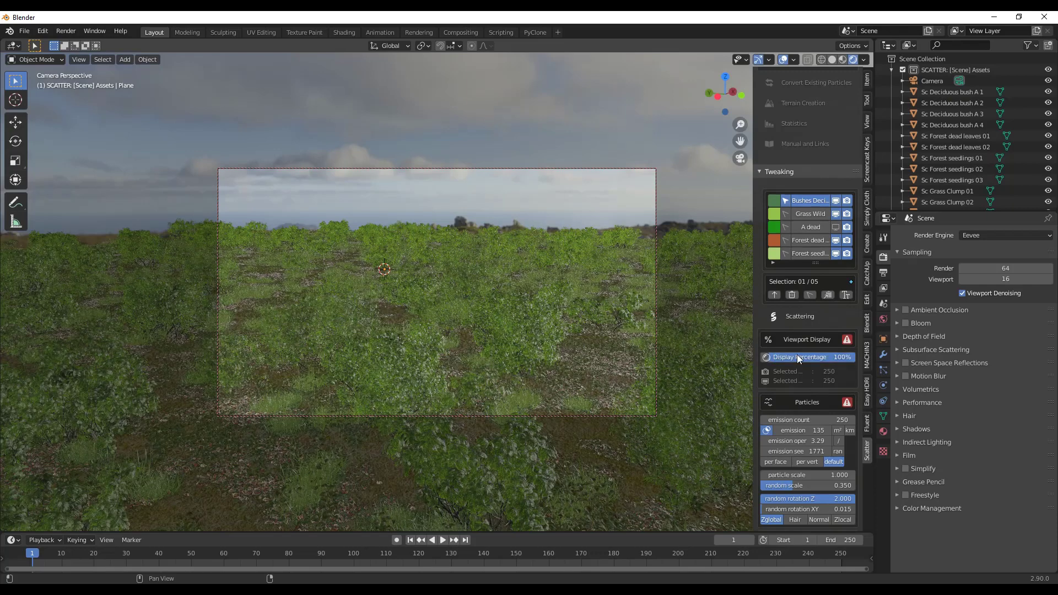
{"action": "key", "text": "z"}
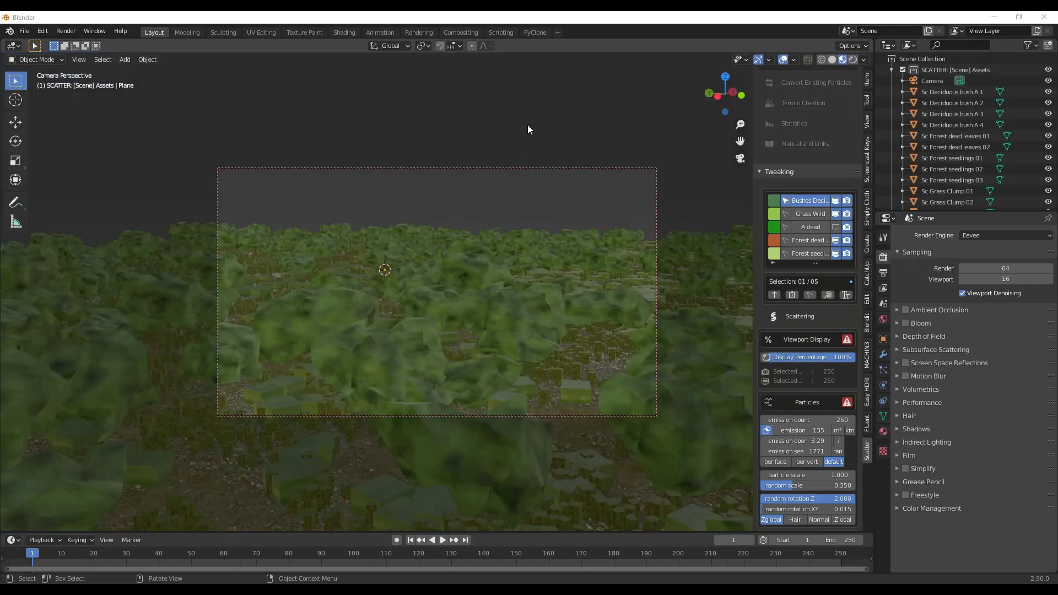
{"action": "key", "text": "KP_0"}
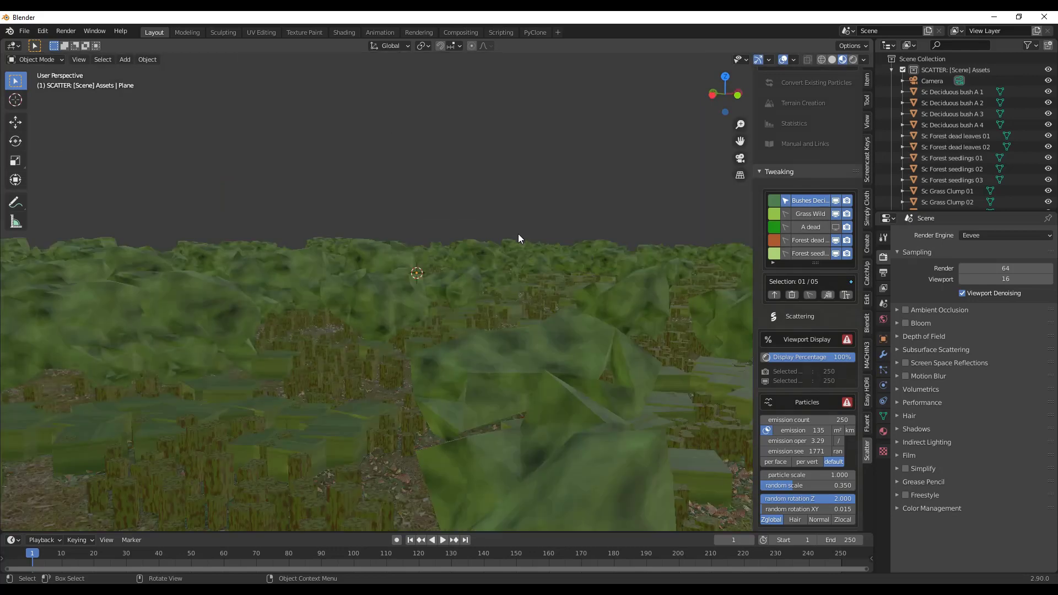
Examine the proxy vegetation across the whole plane from a distance and up close.
{"action": "middle_click_drag", "start_coordinate": [496, 270], "coordinate": [540, 234]}
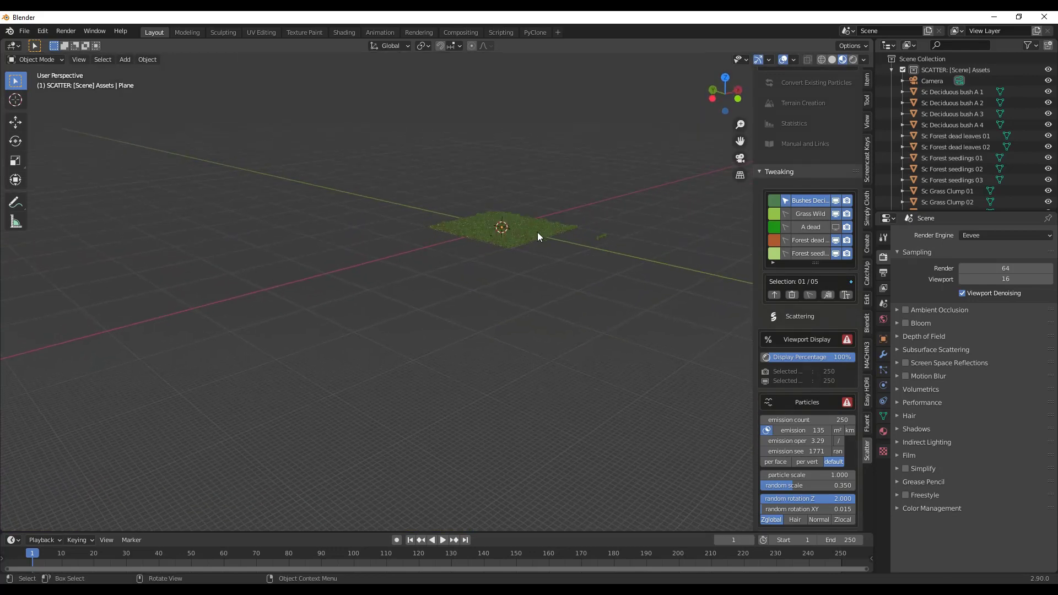
{"action": "scroll", "coordinate": [496, 265], "scroll_direction": "up", "scroll_amount": 4}
{"action": "middle_click_drag", "start_coordinate": [465, 302], "coordinate": [485, 325]}
{"action": "scroll", "coordinate": [398, 412], "scroll_direction": "down", "scroll_amount": 4}
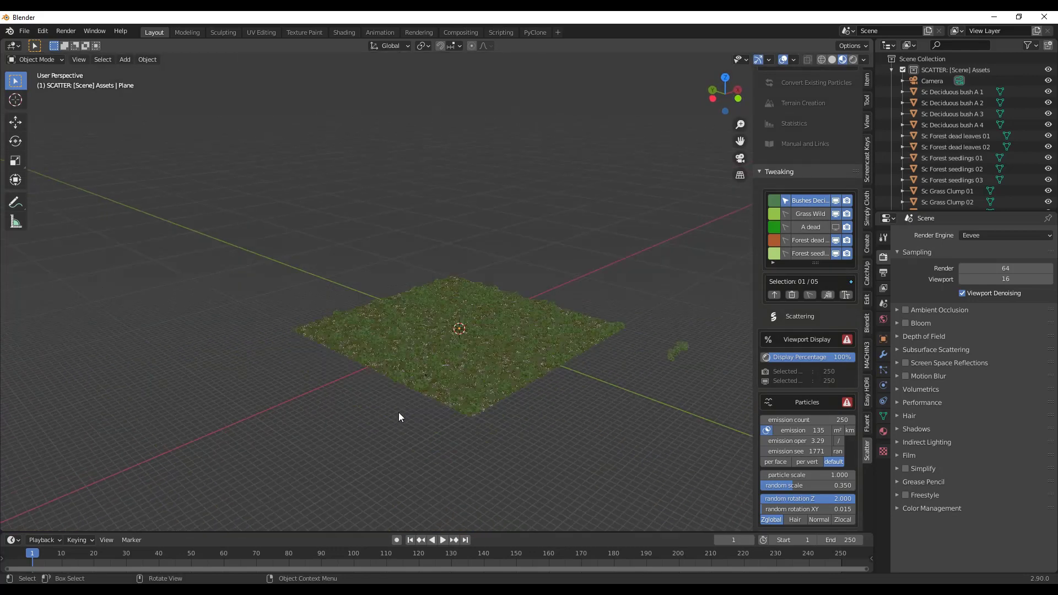
{"action": "scroll", "coordinate": [588, 299], "scroll_direction": "up", "scroll_amount": 6}
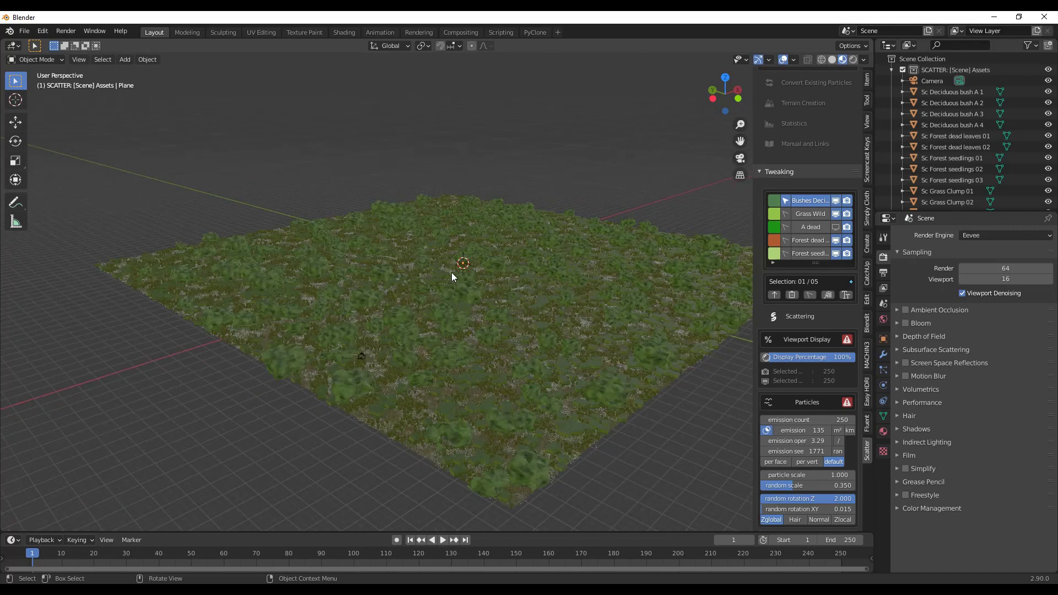
{"action": "scroll", "coordinate": [496, 281], "scroll_direction": "down", "scroll_amount": 5}
{"action": "middle_click_drag", "start_coordinate": [609, 279], "coordinate": [653, 287]}
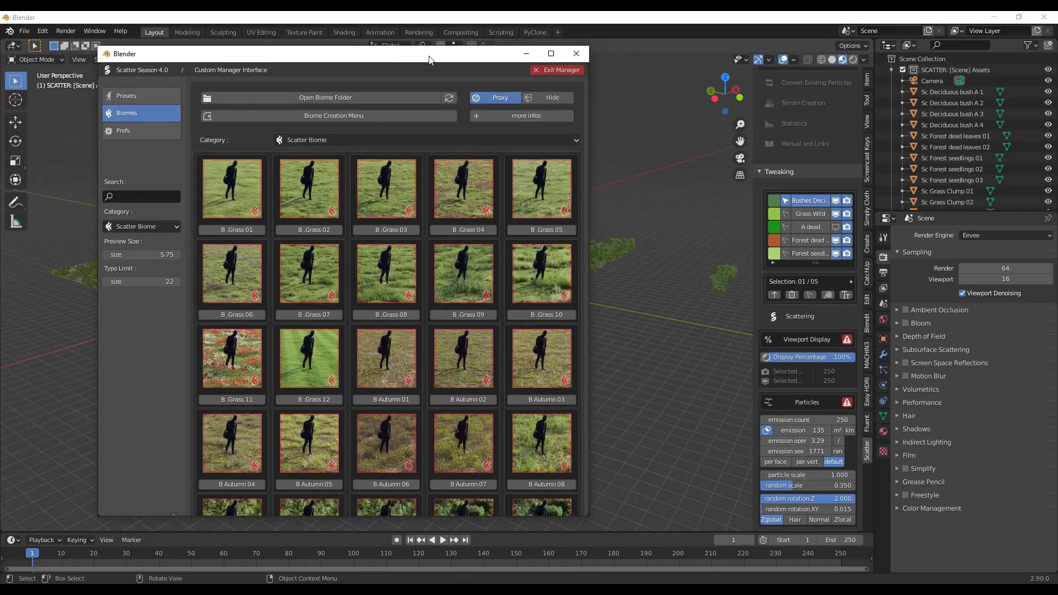
Add the A Bushes 1 asset set from the Scatter Asset category to the scene in Proxy mode.
{"action": "left_click", "coordinate": [338, 138]}
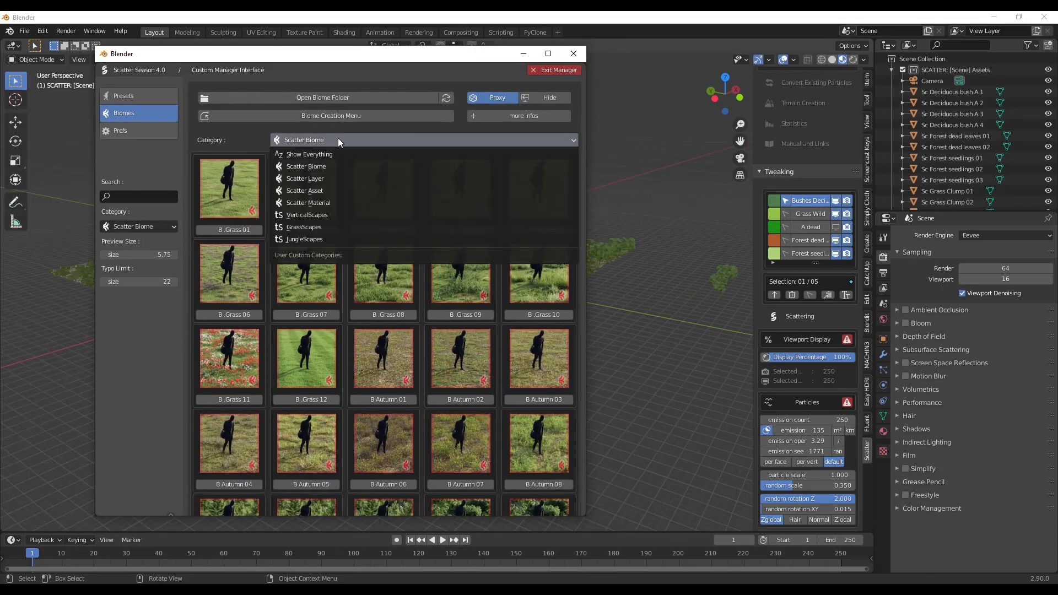
{"action": "left_click", "coordinate": [322, 190]}
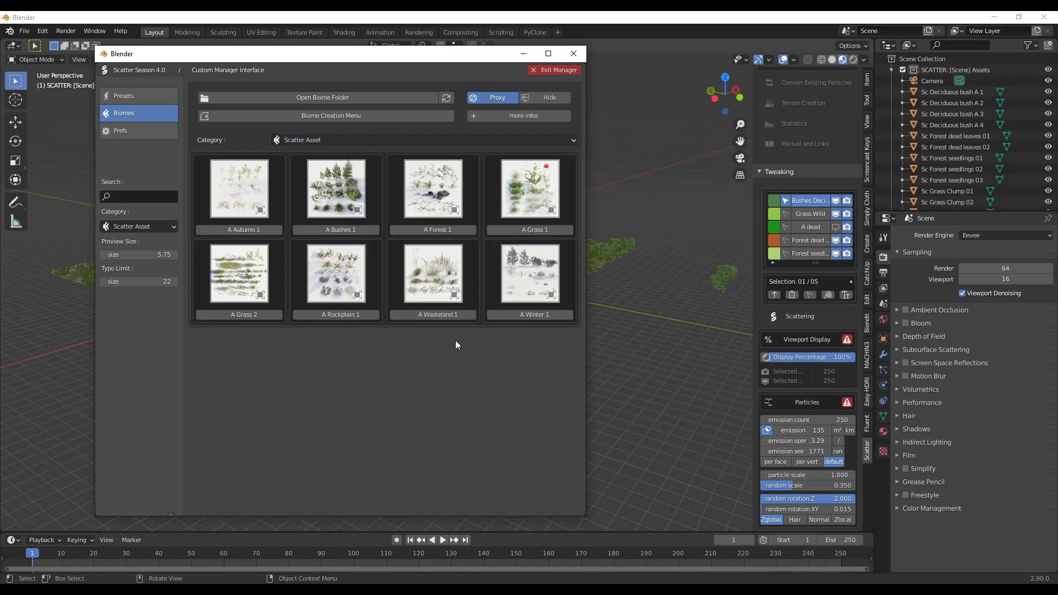
{"action": "left_click", "coordinate": [334, 229]}
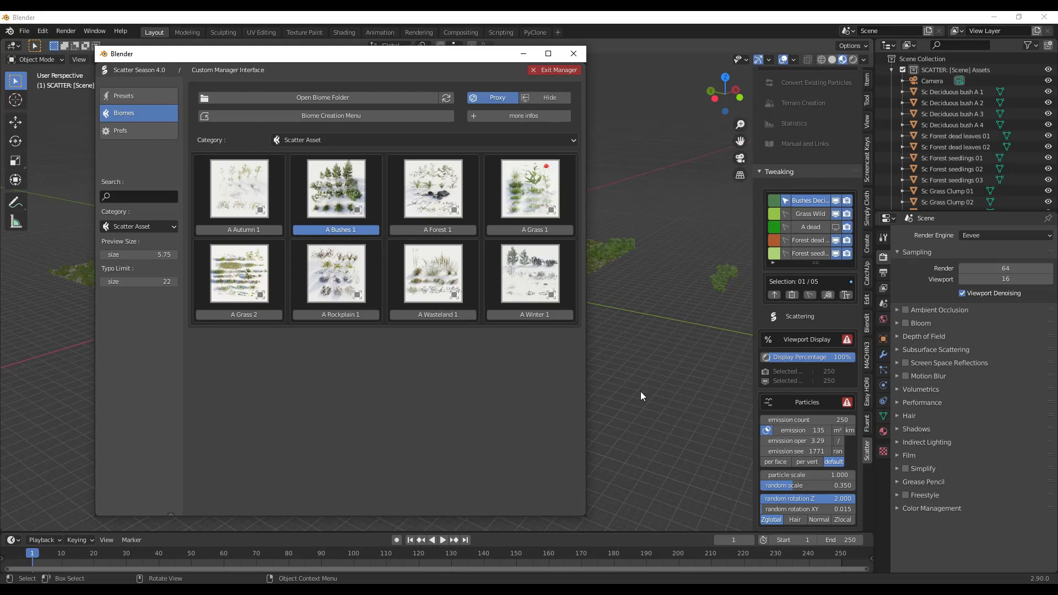
{"action": "scroll", "coordinate": [709, 314], "scroll_direction": "up", "scroll_amount": 5}
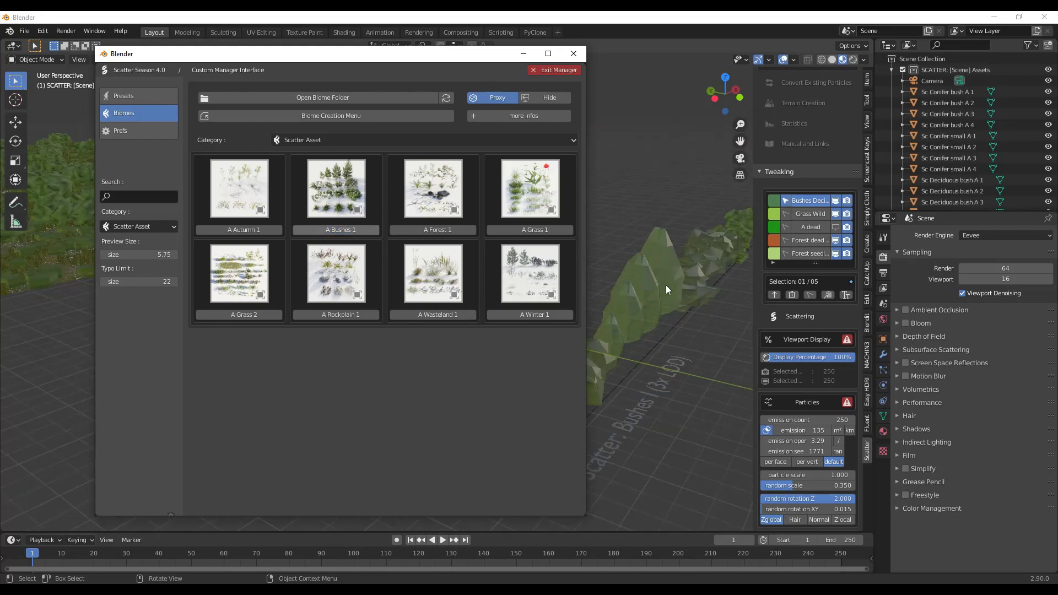
Minimize the manager and inspect the imported bush and conifer proxies, comparing Rendered with Material Preview shading.
{"action": "left_click", "coordinate": [523, 54]}
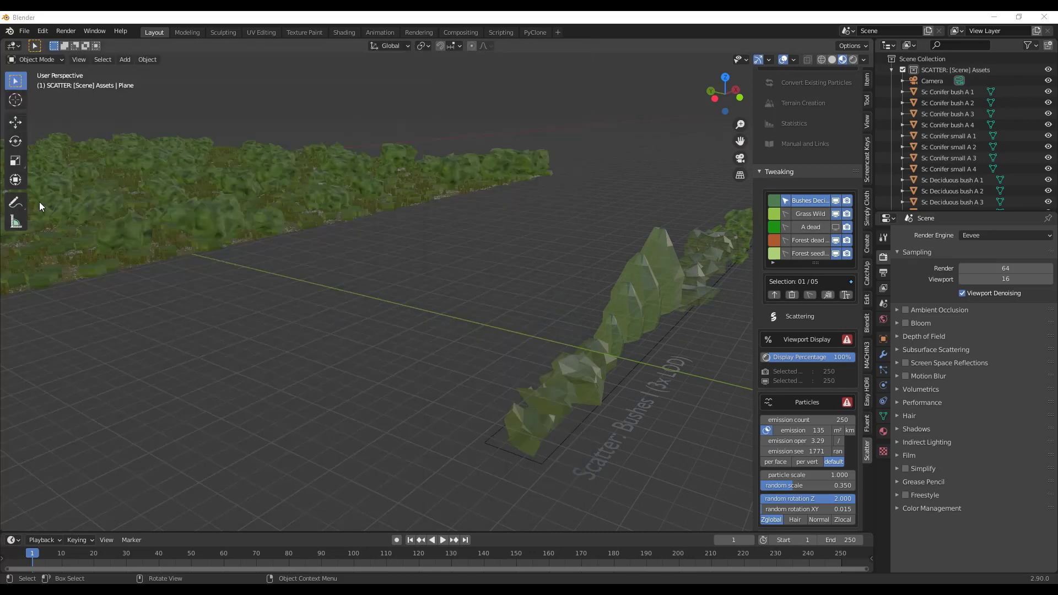
{"action": "middle_click_drag", "start_coordinate": [587, 354], "coordinate": [574, 308]}
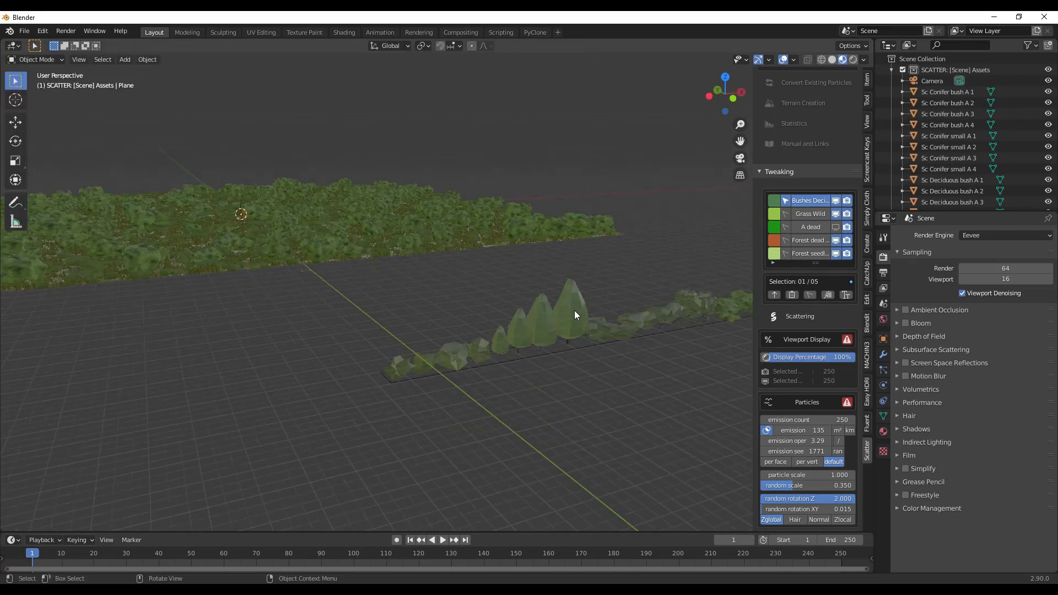
{"action": "scroll", "coordinate": [390, 294], "scroll_direction": "up", "scroll_amount": 5}
{"action": "scroll", "coordinate": [259, 313], "scroll_direction": "down", "scroll_amount": 5}
{"action": "scroll", "coordinate": [259, 313], "scroll_direction": "up", "scroll_amount": 3}
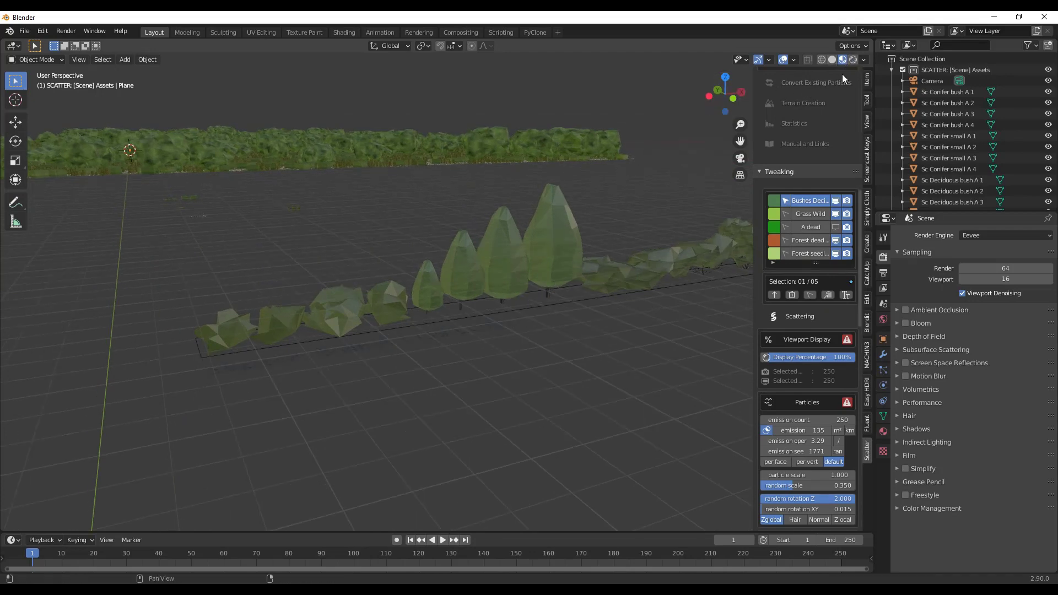
{"action": "left_click", "coordinate": [851, 60]}
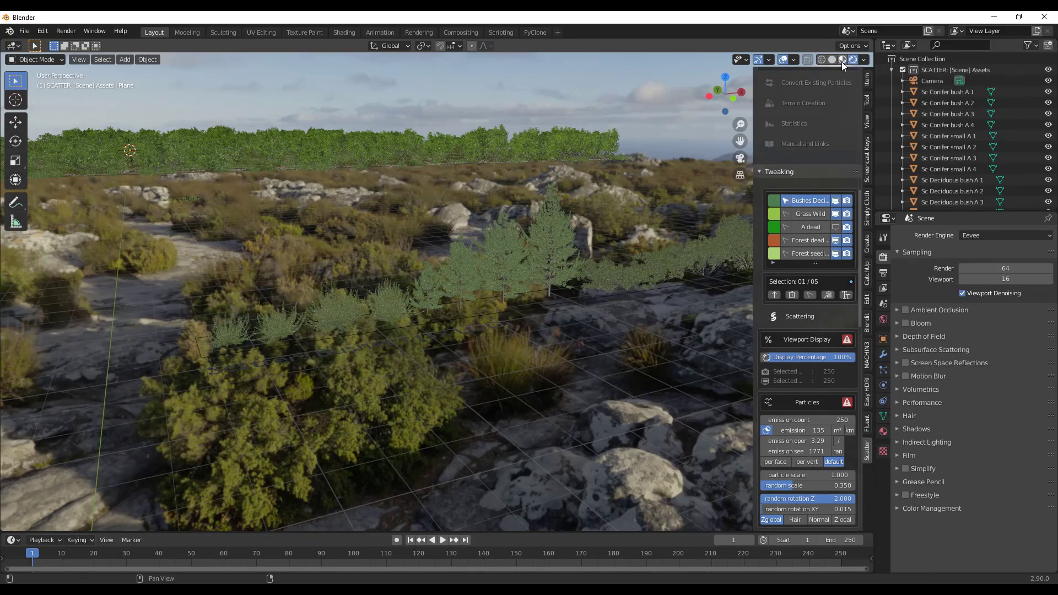
{"action": "left_click", "coordinate": [841, 62]}
{"action": "left_click", "coordinate": [555, 246]}
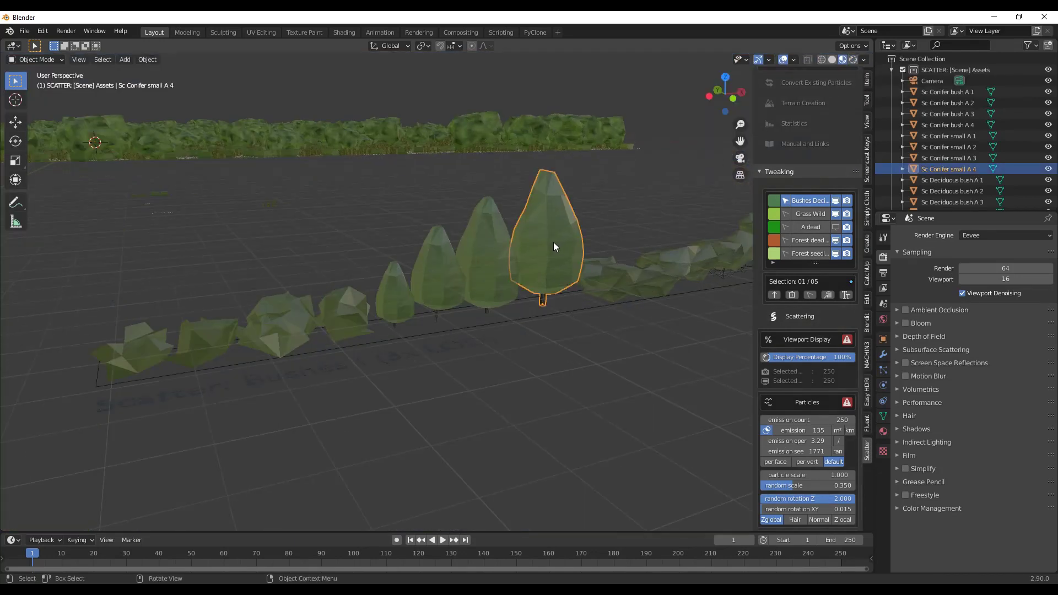
{"action": "middle_click_drag", "start_coordinate": [491, 263], "coordinate": [325, 278]}
{"action": "scroll", "coordinate": [550, 290], "scroll_direction": "down", "scroll_amount": 3}
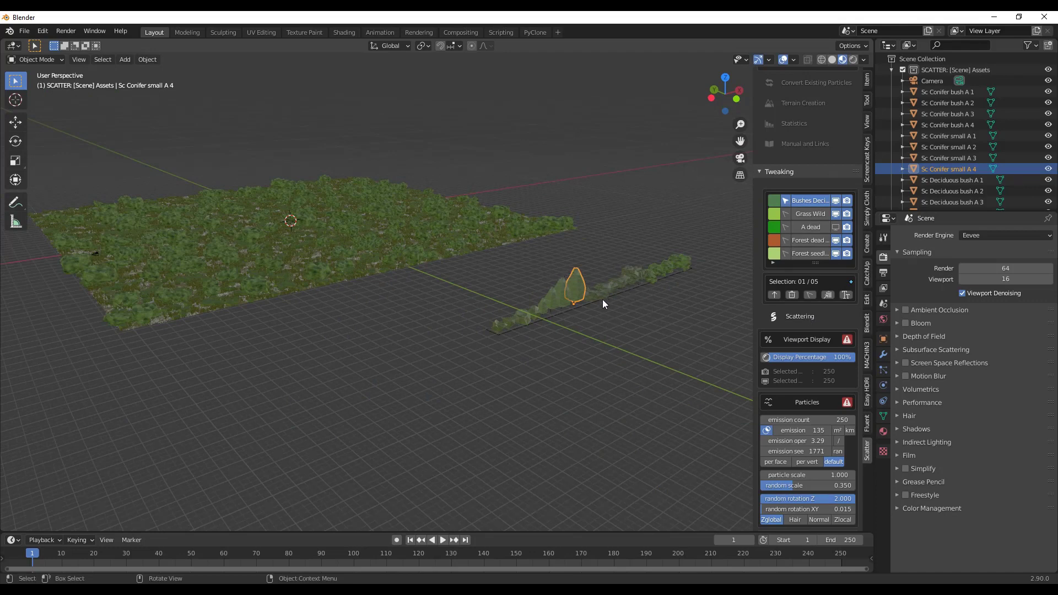
Select the vegetated plane and choose the Cluster Plant S preset for scattering.
{"action": "left_click", "coordinate": [370, 263]}
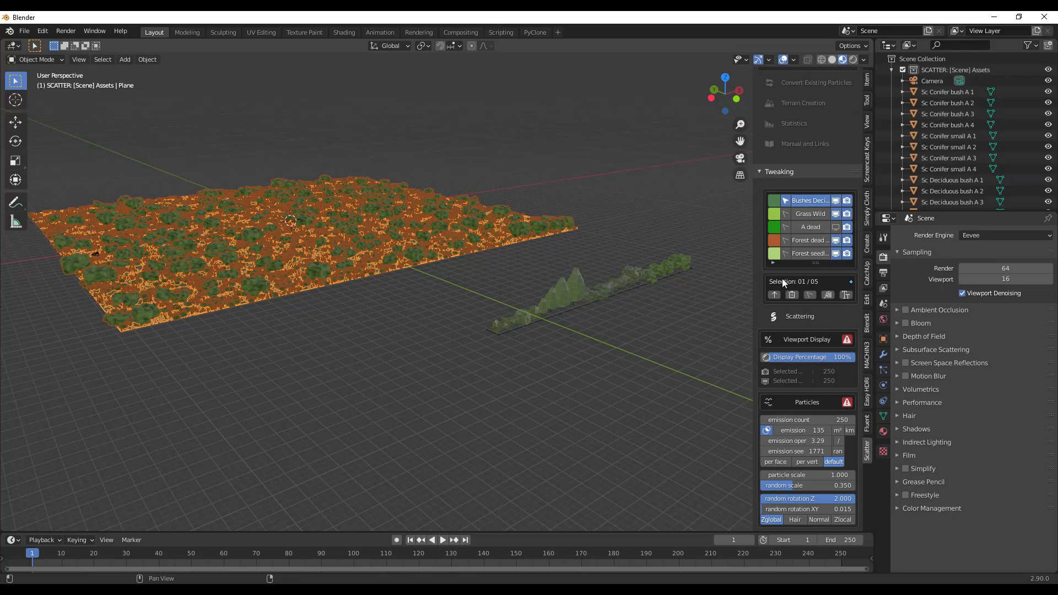
{"action": "scroll", "coordinate": [782, 279], "scroll_direction": "up", "scroll_amount": 10}
{"action": "scroll", "coordinate": [818, 339], "scroll_direction": "up", "scroll_amount": 2}
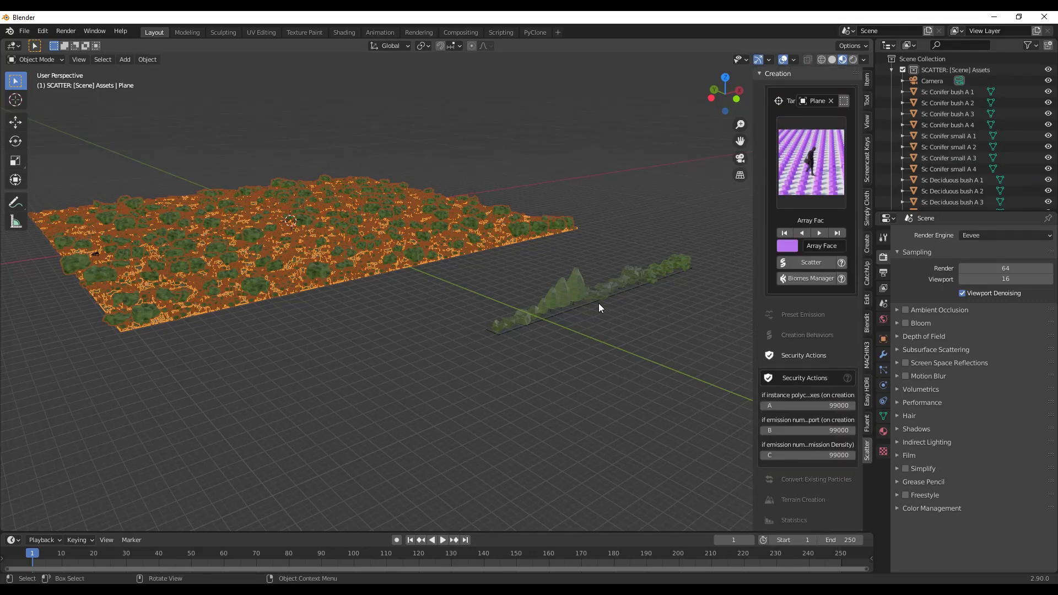
{"action": "middle_click_drag", "start_coordinate": [394, 296], "coordinate": [125, 241]}
{"action": "scroll", "coordinate": [317, 246], "scroll_direction": "up", "scroll_amount": 4}
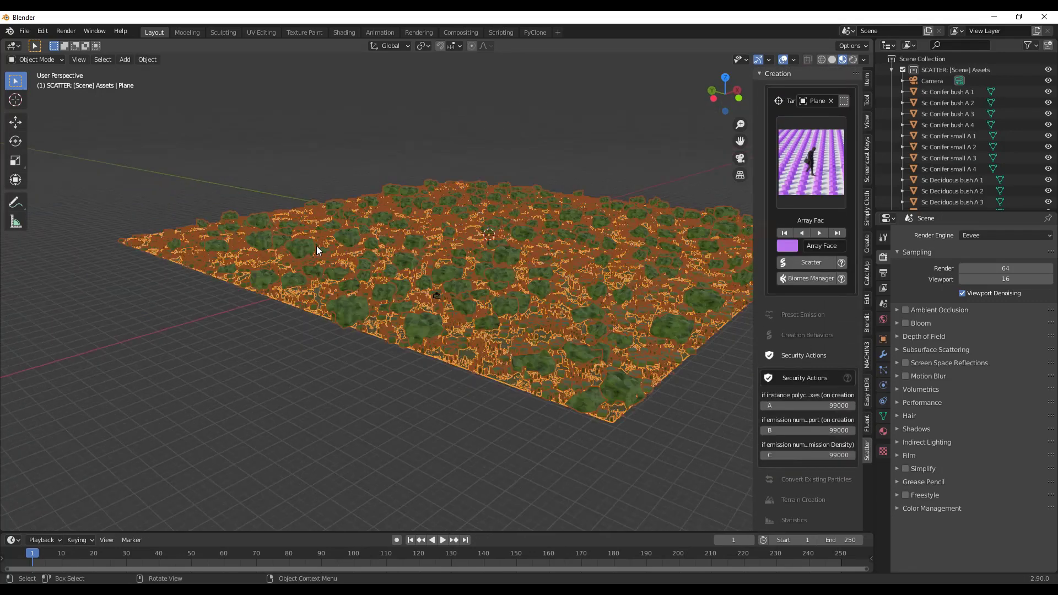
{"action": "left_click", "coordinate": [808, 160]}
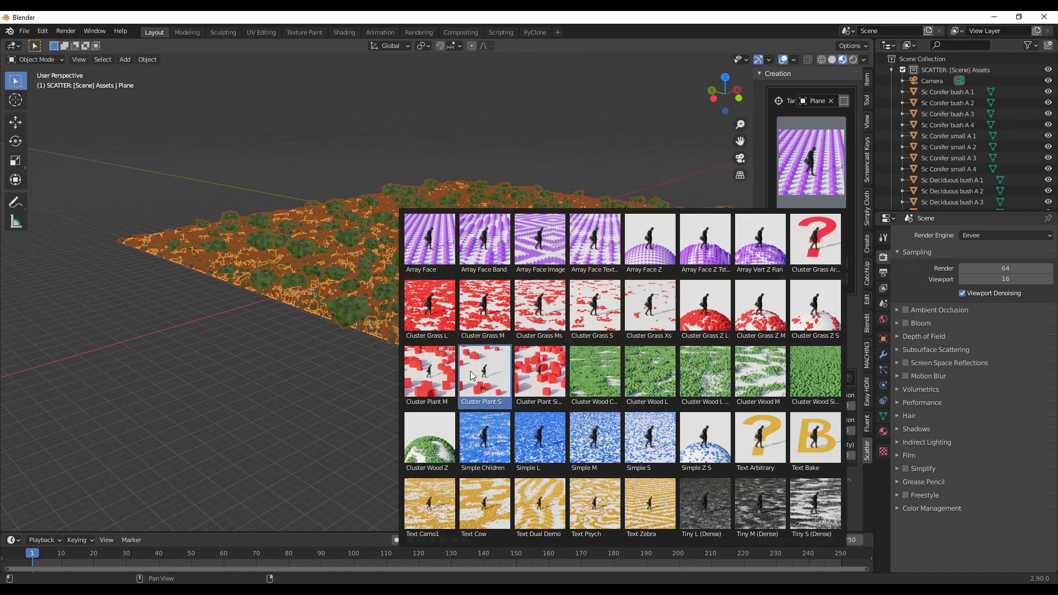
{"action": "left_click", "coordinate": [493, 373]}
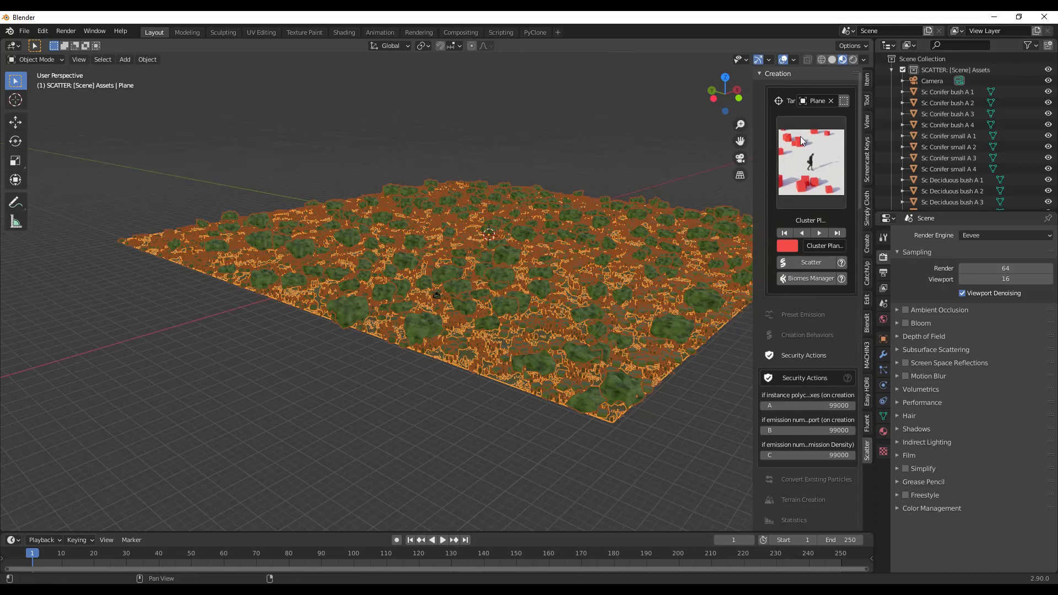
Scatter the tallest conifer, Sc Conifer small A 4, across the plane using the Cluster Plant S preset.
{"action": "scroll", "coordinate": [672, 249], "scroll_direction": "down", "scroll_amount": 3}
{"action": "scroll", "coordinate": [672, 249], "scroll_direction": "up", "scroll_amount": 4}
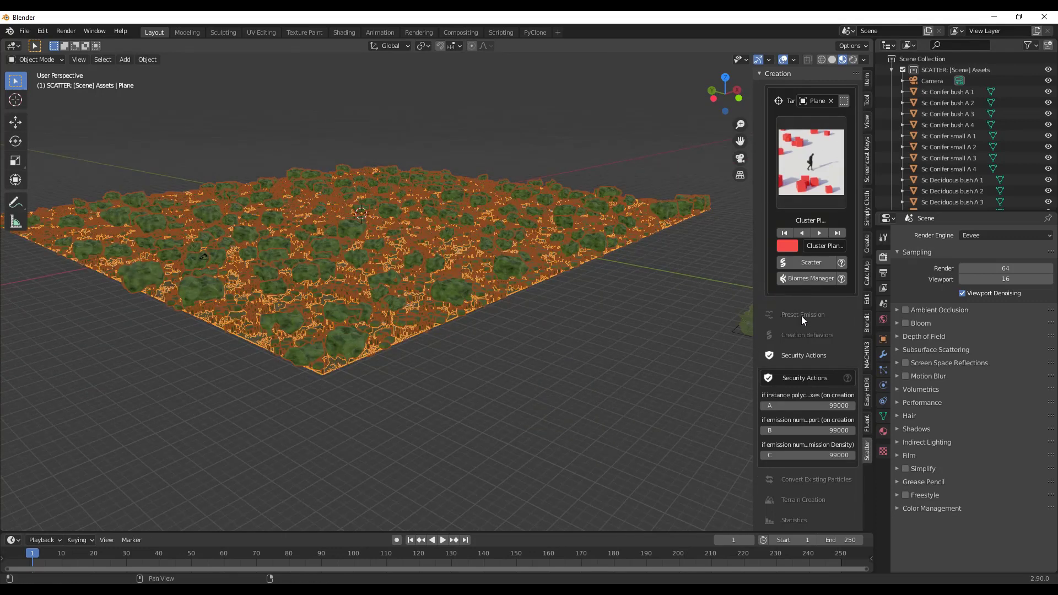
{"action": "left_click", "coordinate": [811, 262]}
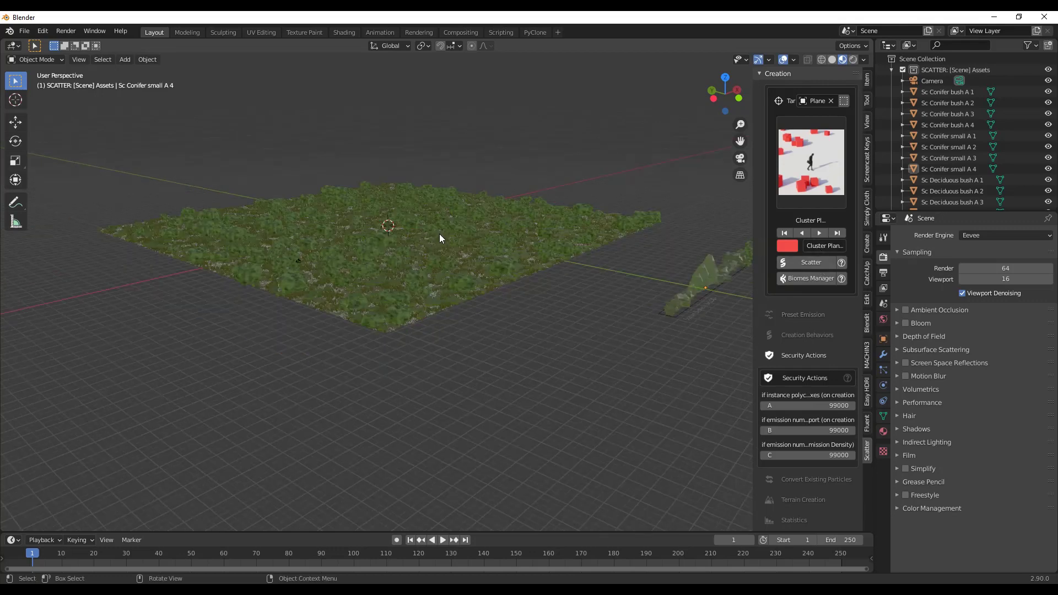
{"action": "scroll", "coordinate": [717, 272], "scroll_direction": "up", "scroll_amount": 2}
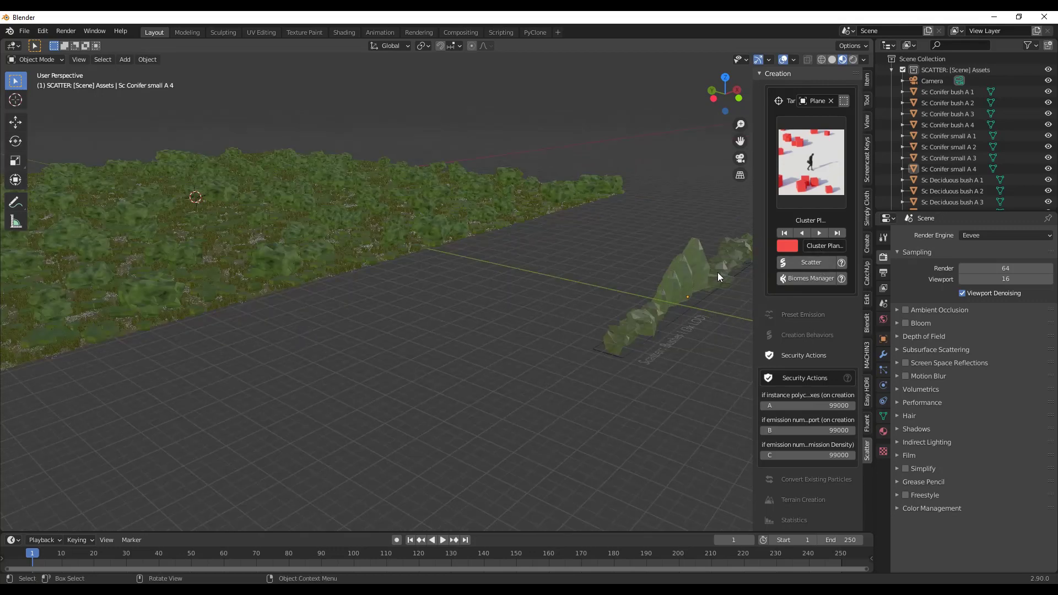
{"action": "middle_click_drag", "start_coordinate": [716, 272], "coordinate": [591, 293]}
{"action": "left_click", "coordinate": [599, 291]}
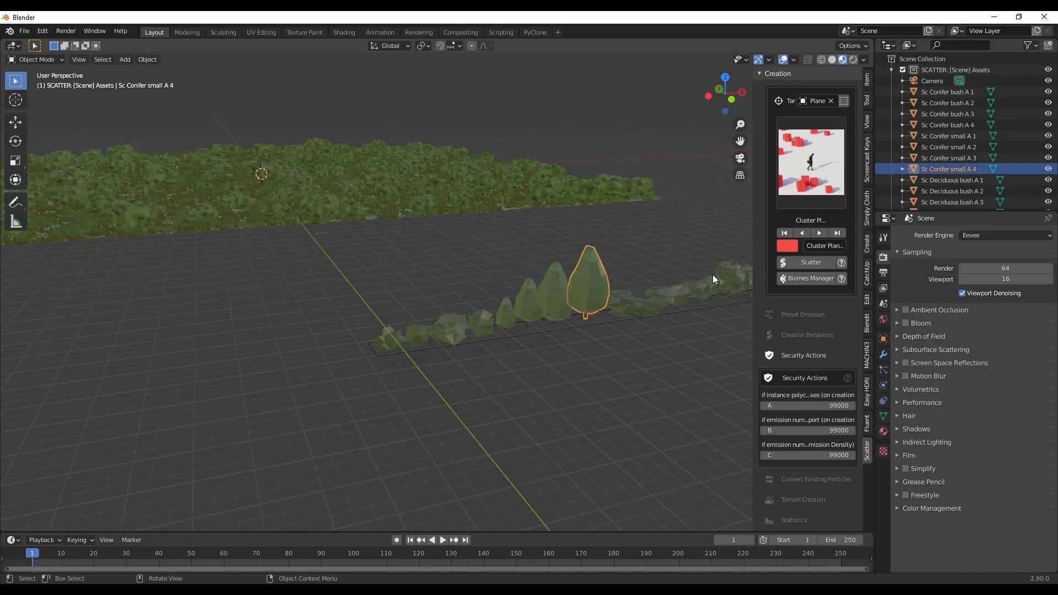
{"action": "left_click", "coordinate": [809, 263]}
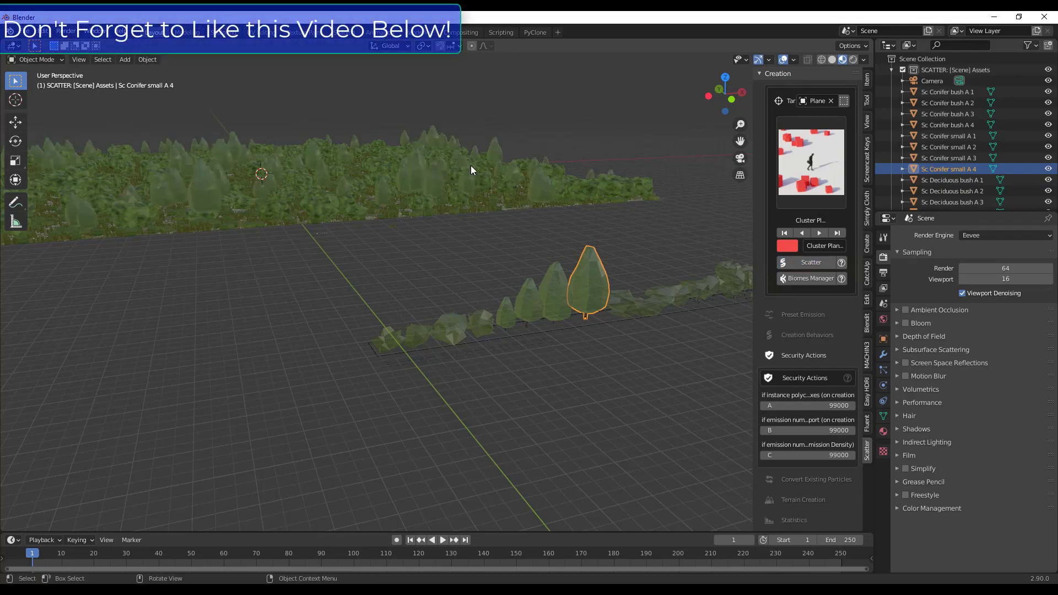
Examine the scattered conifers up close and through the camera in Rendered shading.
{"action": "middle_click_drag", "start_coordinate": [332, 181], "coordinate": [164, 197]}
{"action": "scroll", "coordinate": [164, 196], "scroll_direction": "up", "scroll_amount": 5}
{"action": "middle_click_drag", "start_coordinate": [345, 209], "coordinate": [558, 203]}
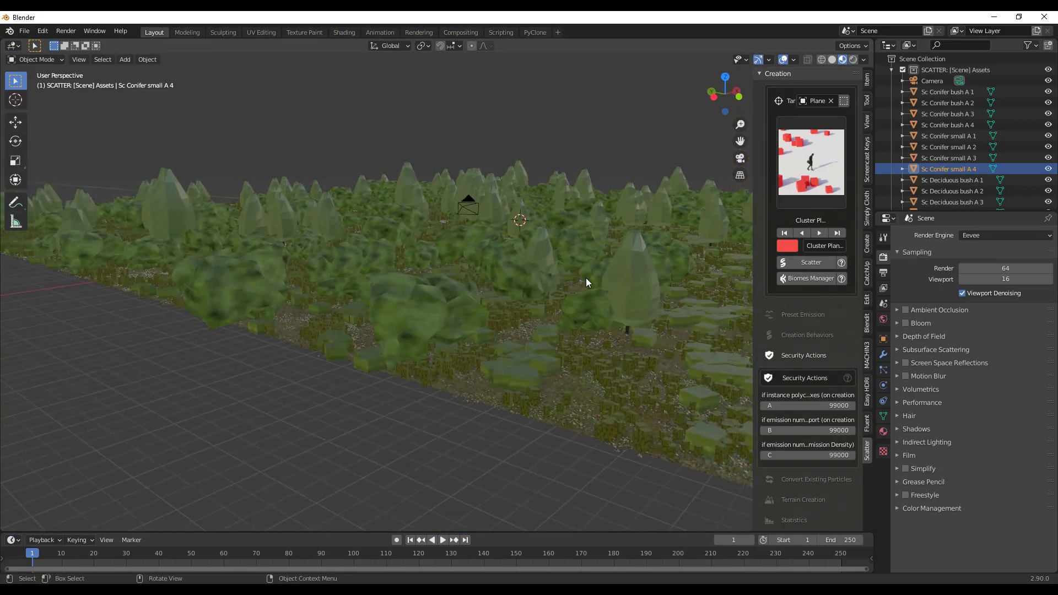
{"action": "middle_click_drag", "start_coordinate": [622, 260], "coordinate": [628, 227]}
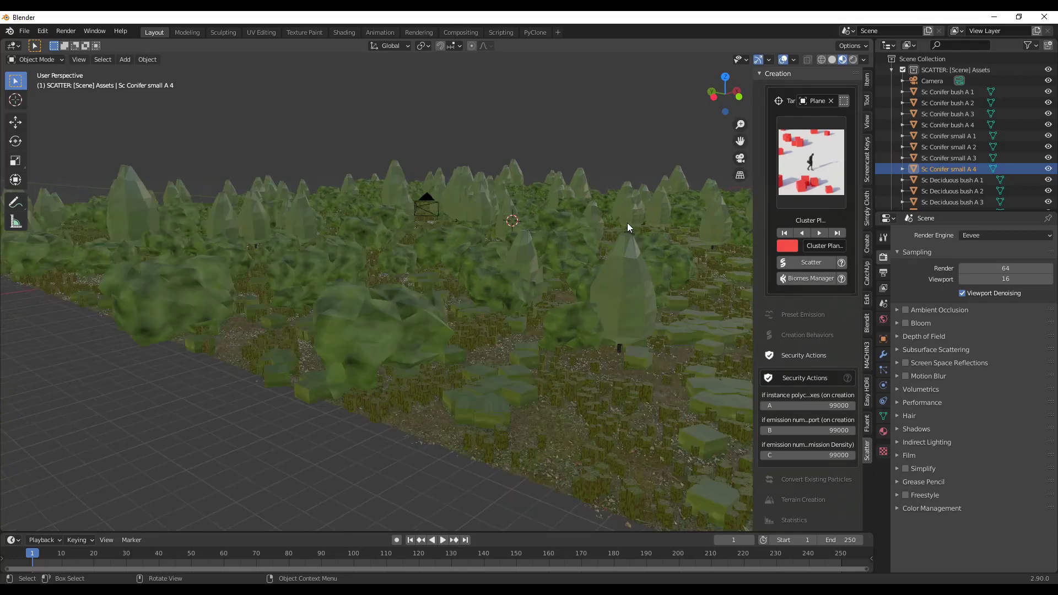
{"action": "key", "text": "KP_0"}
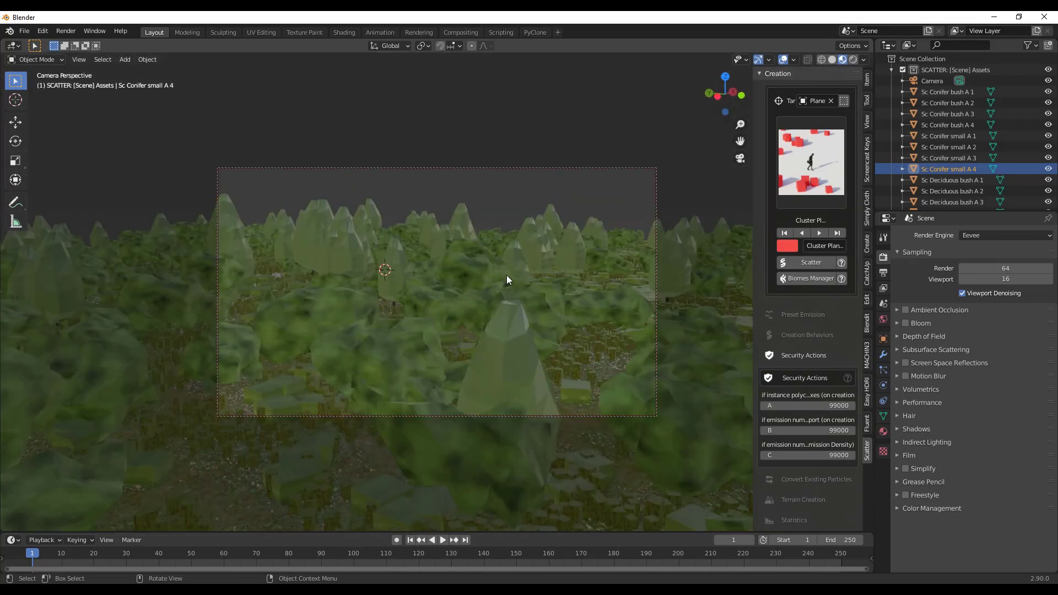
{"action": "middle_click_drag", "start_coordinate": [558, 303], "coordinate": [526, 313]}
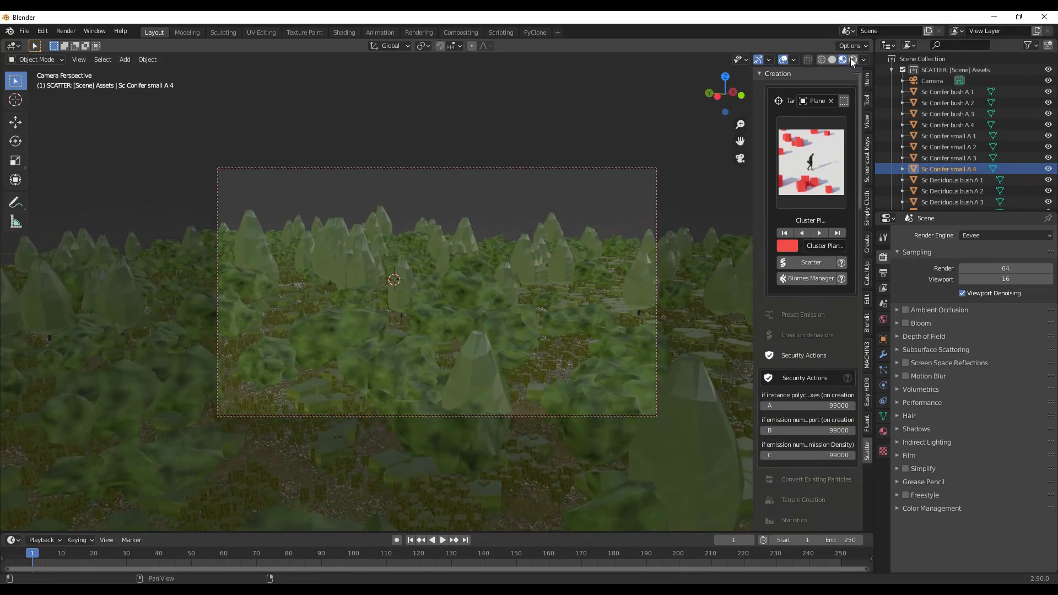
{"action": "left_click", "coordinate": [852, 59]}
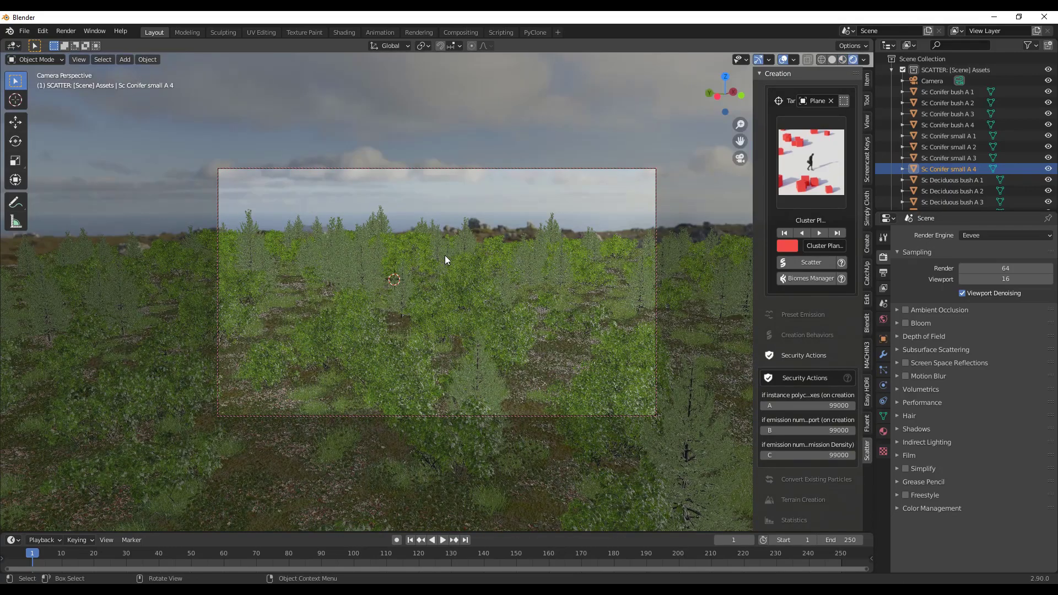
{"action": "middle_click_drag", "start_coordinate": [445, 256], "coordinate": [444, 241]}
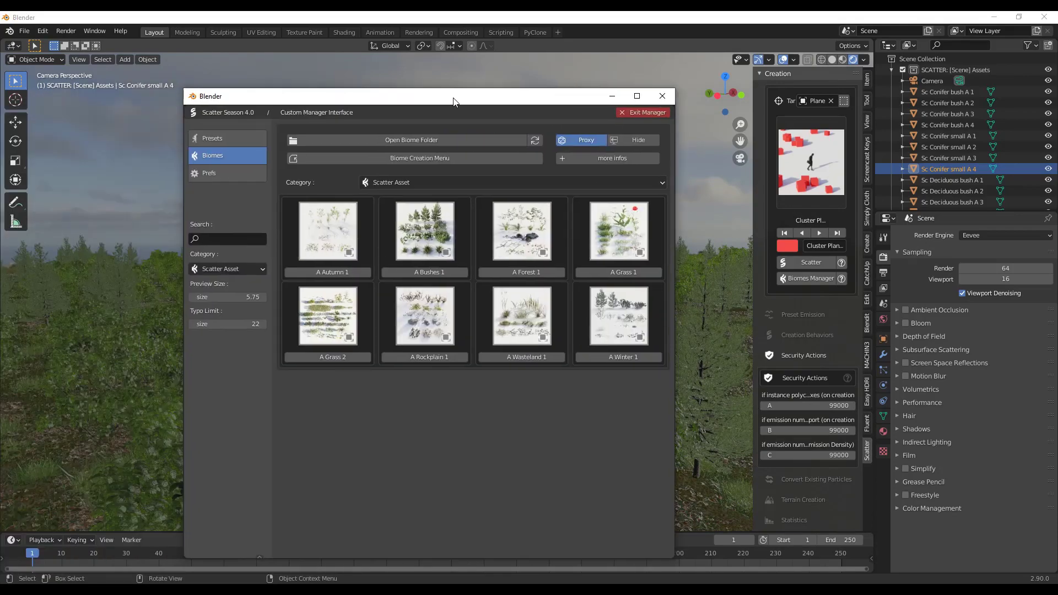
Move the biome manager window aside and examine the mixed proxy vegetation from afar, up close and through the camera.
{"action": "left_click_drag", "start_coordinate": [455, 97], "coordinate": [0, 177]}
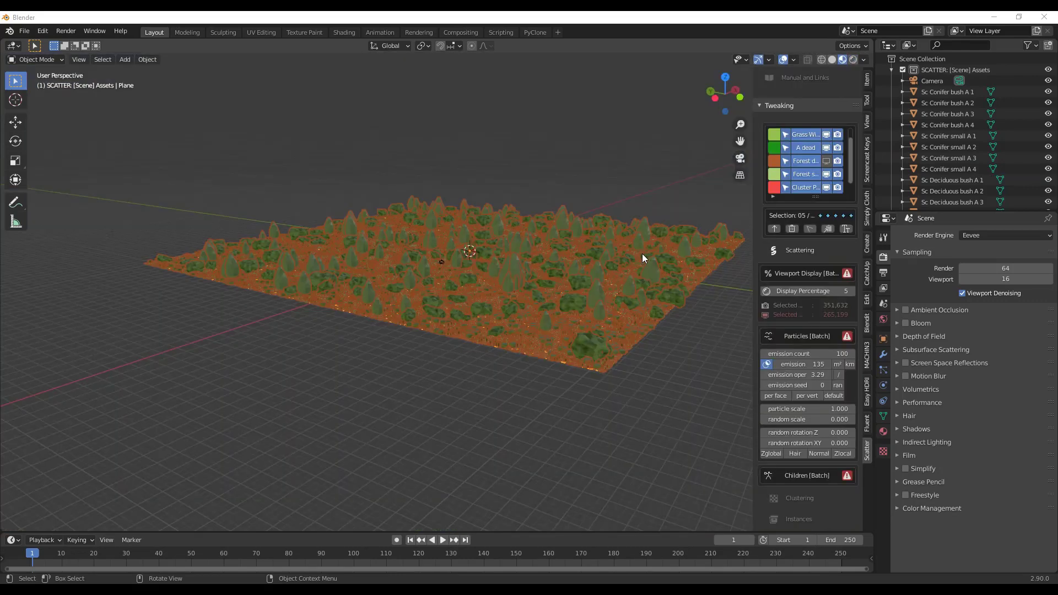
{"action": "middle_click_drag", "start_coordinate": [643, 253], "coordinate": [445, 301]}
{"action": "scroll", "coordinate": [426, 269], "scroll_direction": "up", "scroll_amount": 6}
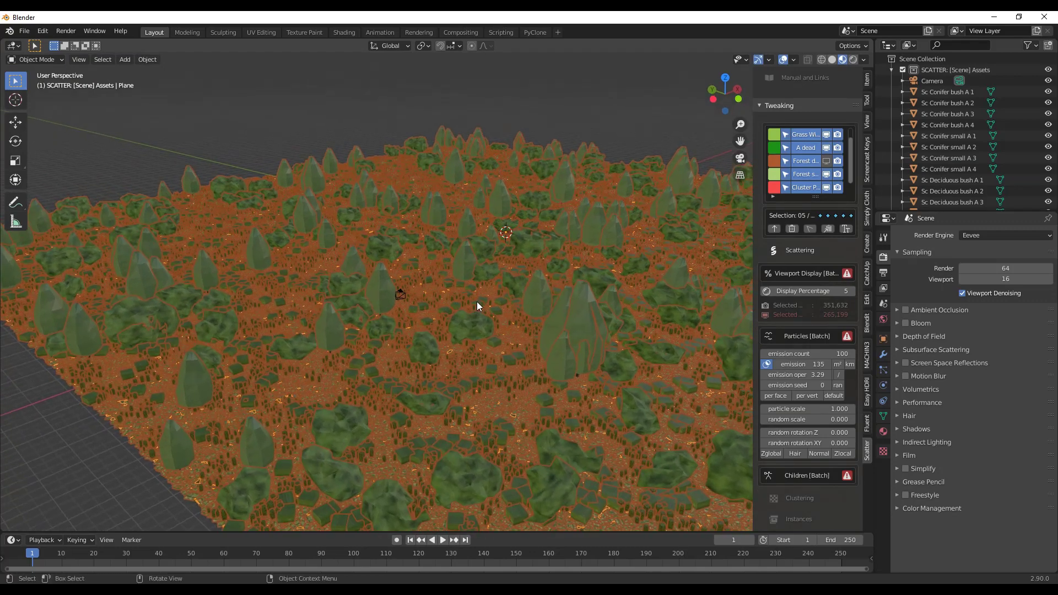
{"action": "middle_click_drag", "start_coordinate": [517, 278], "coordinate": [526, 274]}
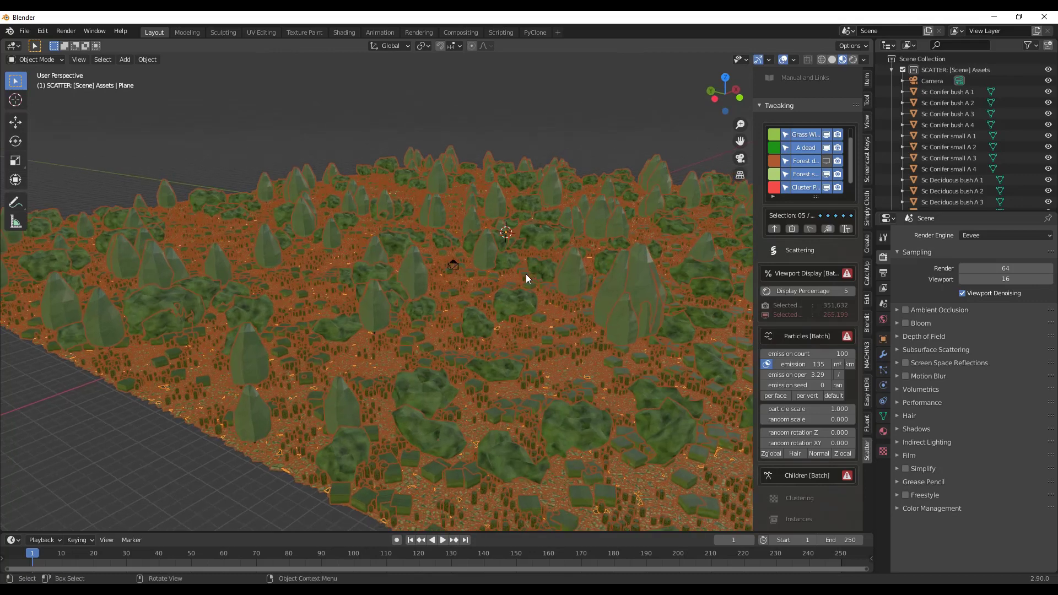
{"action": "key", "text": "KP_0"}
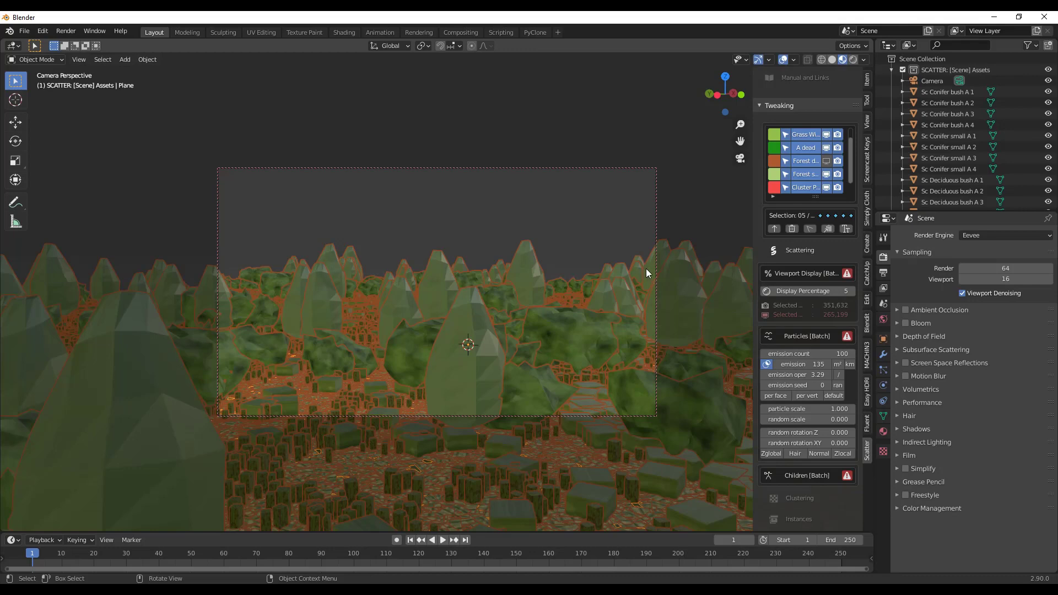
{"action": "key", "text": "KP_0"}
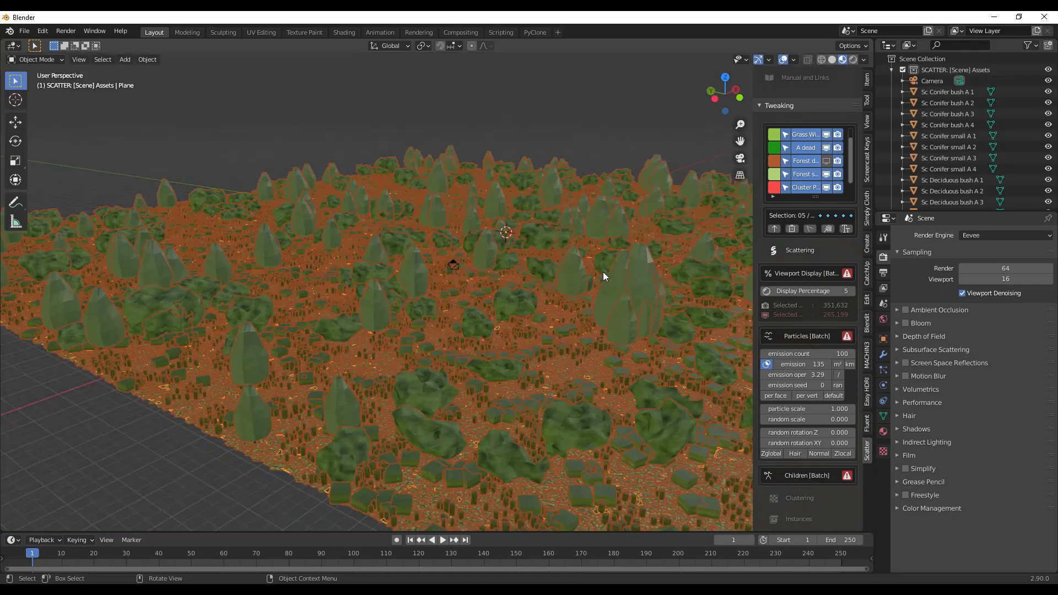
{"action": "scroll", "coordinate": [602, 272], "scroll_direction": "down", "scroll_amount": 5}
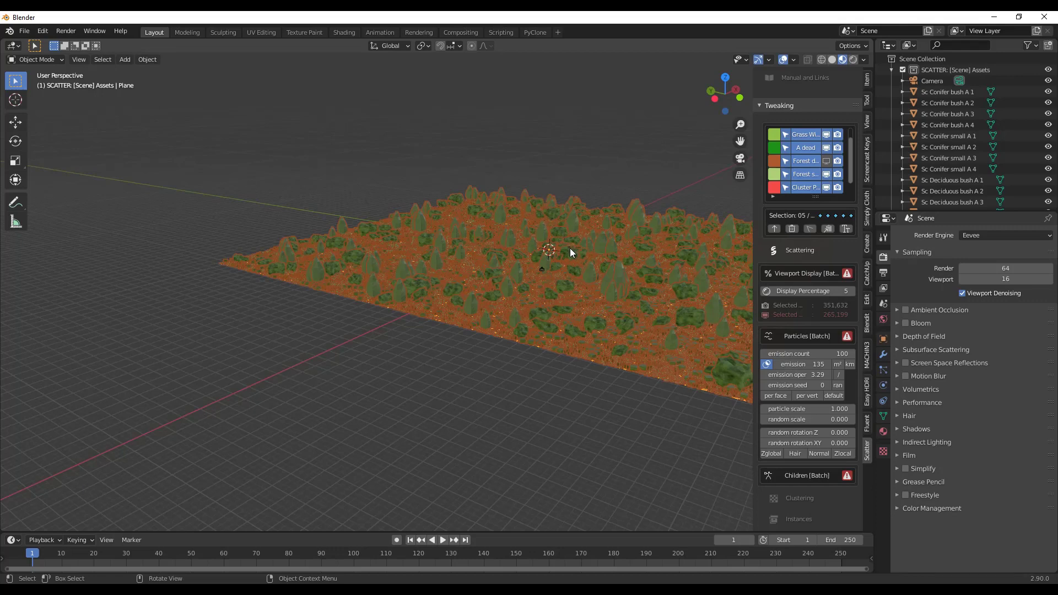
{"action": "middle_click_drag", "start_coordinate": [595, 241], "coordinate": [589, 234]}
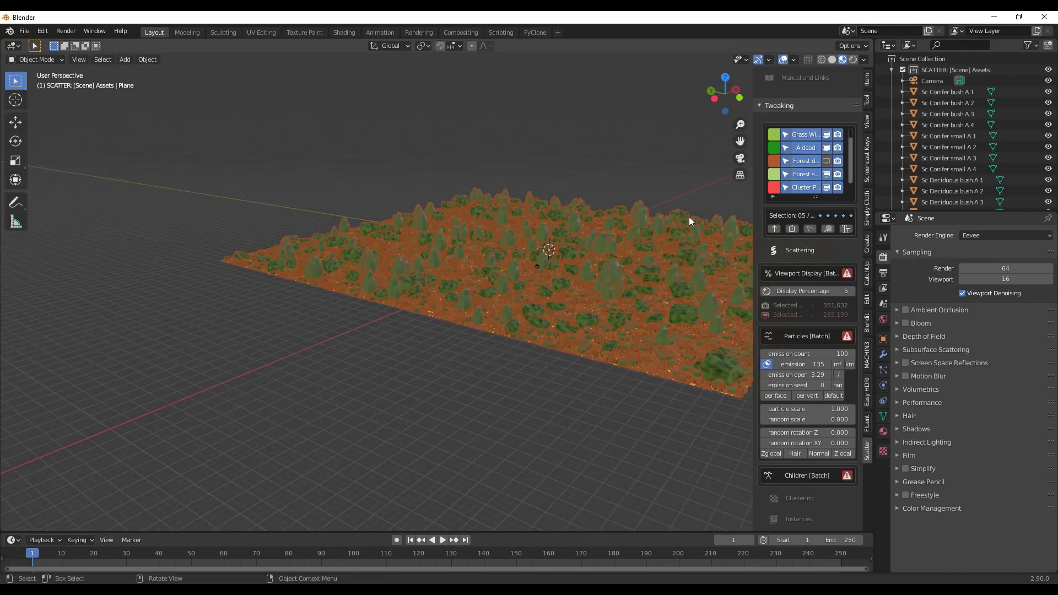
Hide all of the plane's scatter systems in the viewport, from the grass and dead plants to the conifers and bushes.
{"action": "left_click", "coordinate": [825, 135]}
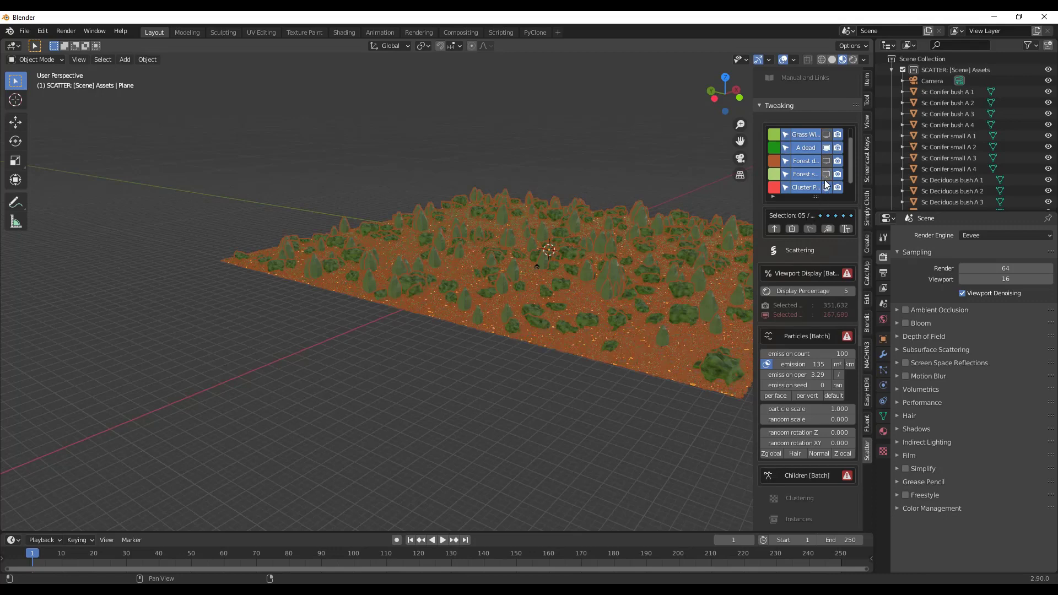
{"action": "left_click", "coordinate": [826, 185]}
{"action": "left_click", "coordinate": [826, 147]}
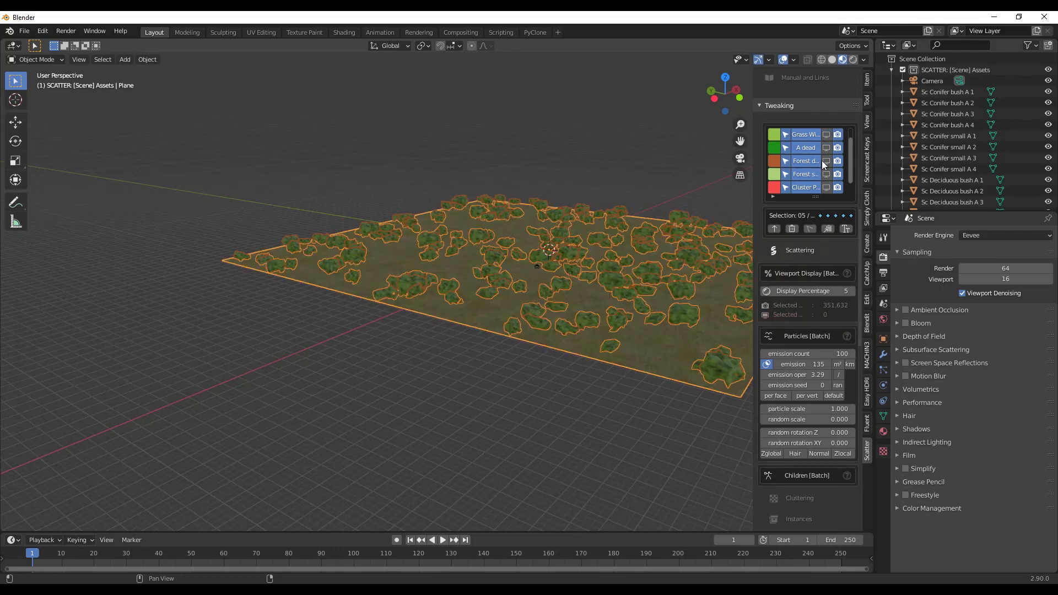
{"action": "scroll", "coordinate": [818, 157], "scroll_direction": "up", "scroll_amount": 1}
{"action": "left_click", "coordinate": [825, 136]}
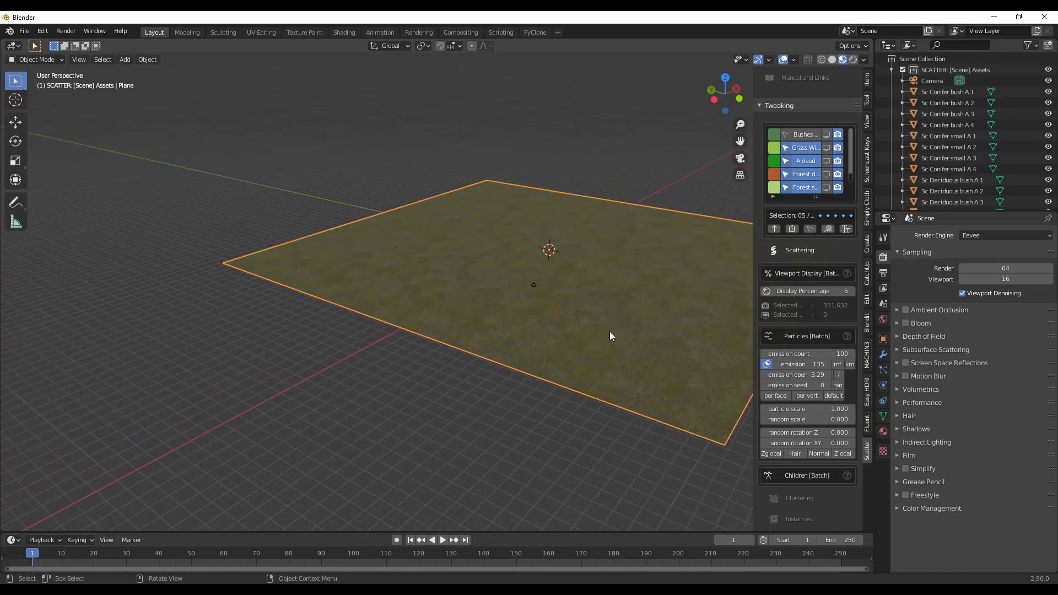
Bring the whole bare plane into view and enter Edit Mode on it.
{"action": "middle_click_drag", "start_coordinate": [610, 332], "coordinate": [191, 325]}
{"action": "middle_click_drag", "start_coordinate": [420, 395], "coordinate": [582, 352]}
{"action": "scroll", "coordinate": [633, 329], "scroll_direction": "down", "scroll_amount": 3}
{"action": "scroll", "coordinate": [638, 300], "scroll_direction": "up", "scroll_amount": 3}
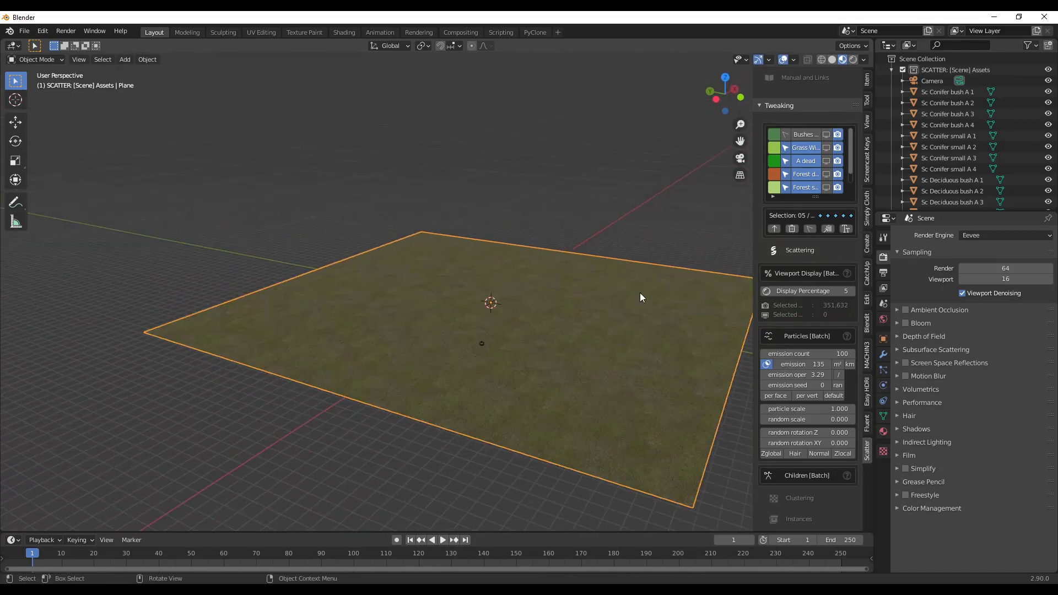
{"action": "middle_click_drag", "start_coordinate": [640, 293], "coordinate": [511, 388]}
{"action": "scroll", "coordinate": [552, 297], "scroll_direction": "down", "scroll_amount": 3}
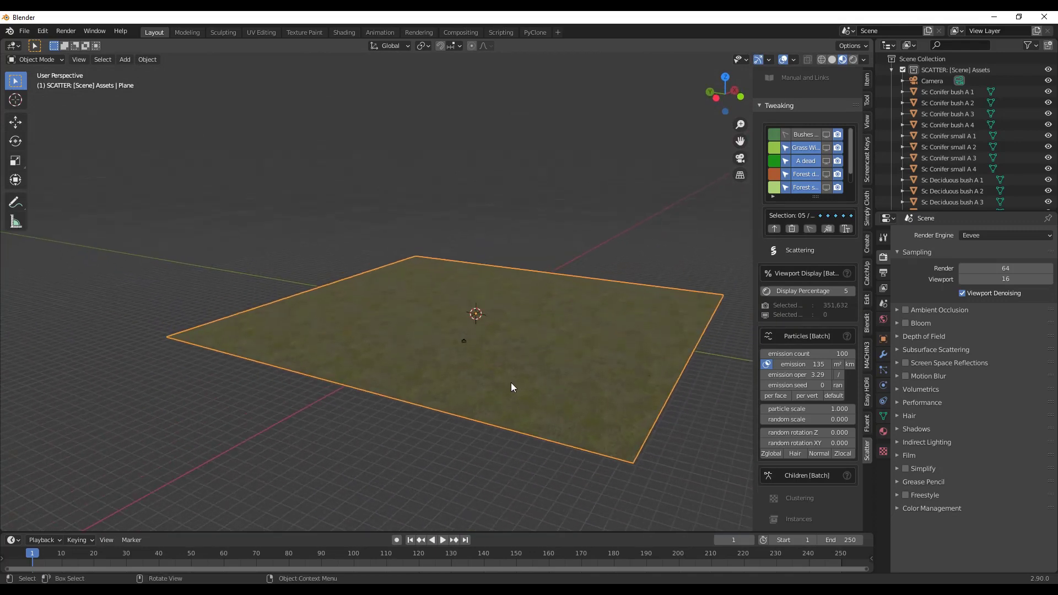
{"action": "middle_click_drag", "start_coordinate": [544, 352], "coordinate": [518, 351]}
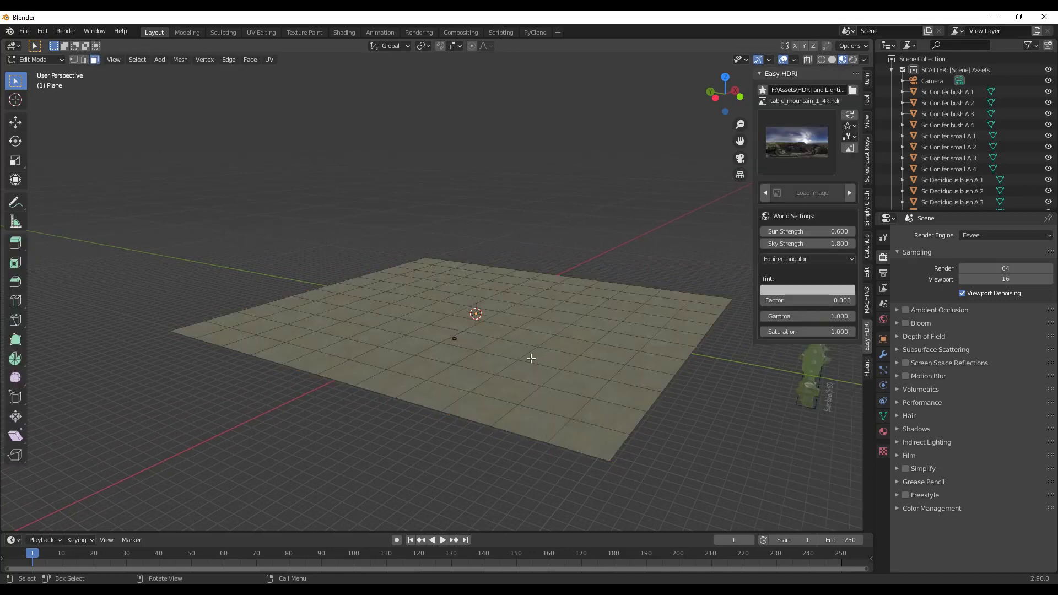
Try to subdivide the plane with none of its faces selected.
{"action": "scroll", "coordinate": [478, 278], "scroll_direction": "up", "scroll_amount": 3}
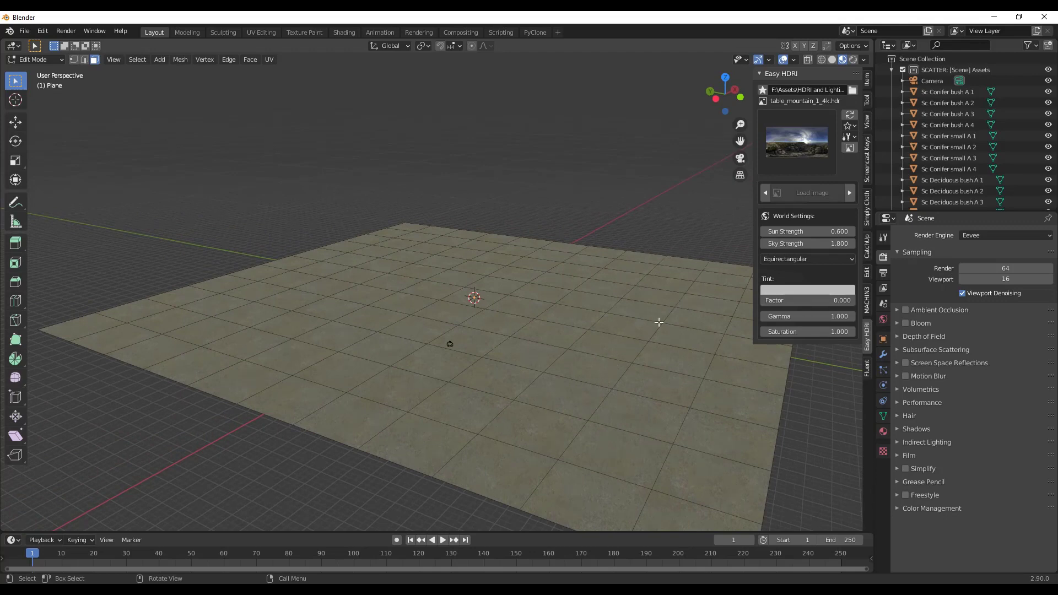
{"action": "right_click", "coordinate": [557, 335]}
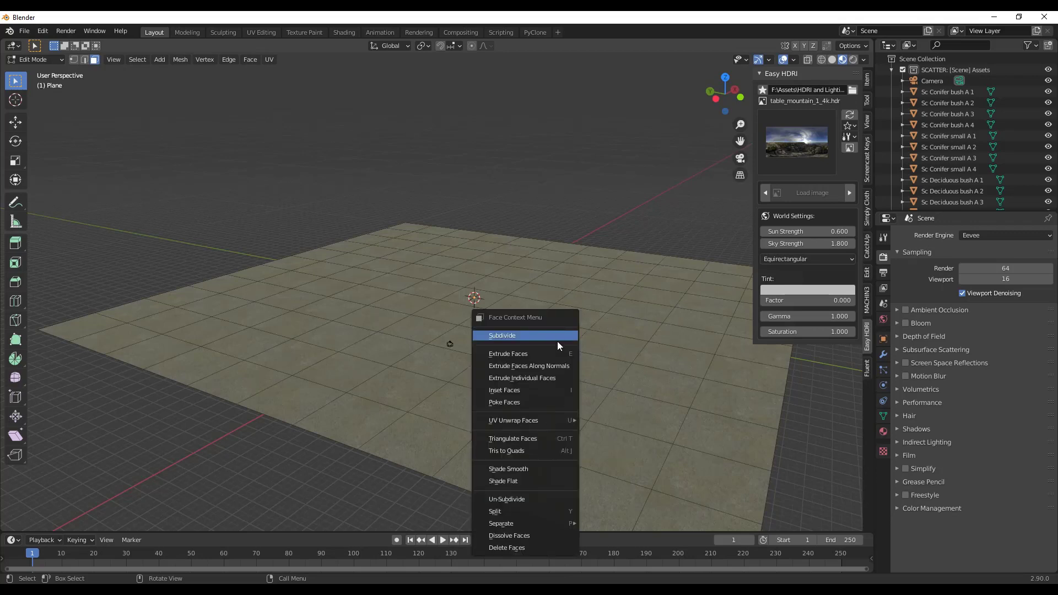
{"action": "key", "text": "Escape"}
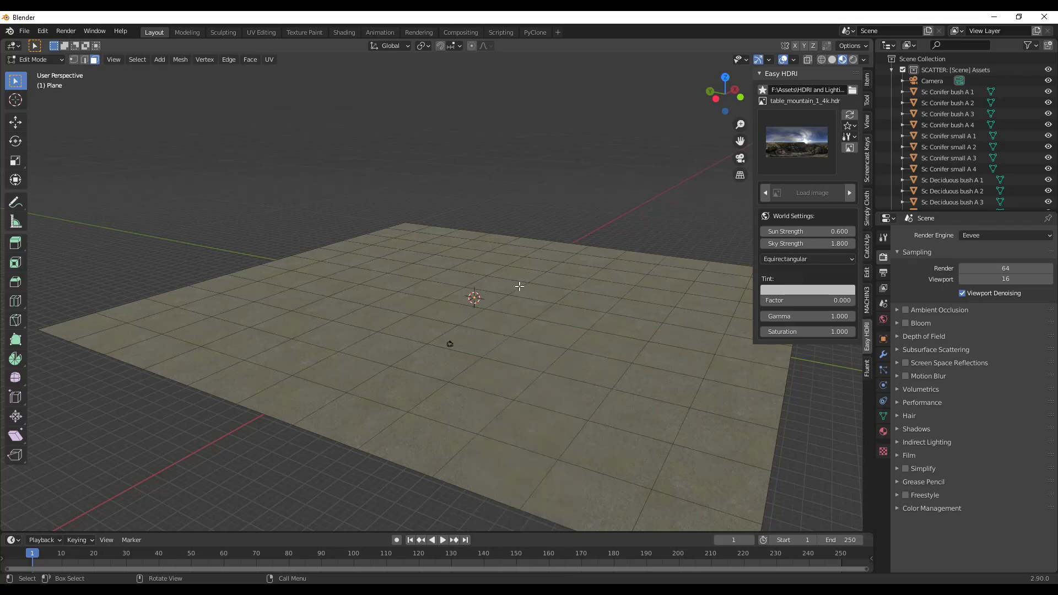
{"action": "mouse_move", "coordinate": [534, 351]}
{"action": "middle_mouse_down"}
{"action": "mouse_move", "coordinate": [555, 91]}
{"action": "mouse_move", "coordinate": [530, 347]}
{"action": "middle_mouse_up"}
{"action": "right_click", "coordinate": [541, 329]}
{"action": "left_click", "coordinate": [528, 327]}
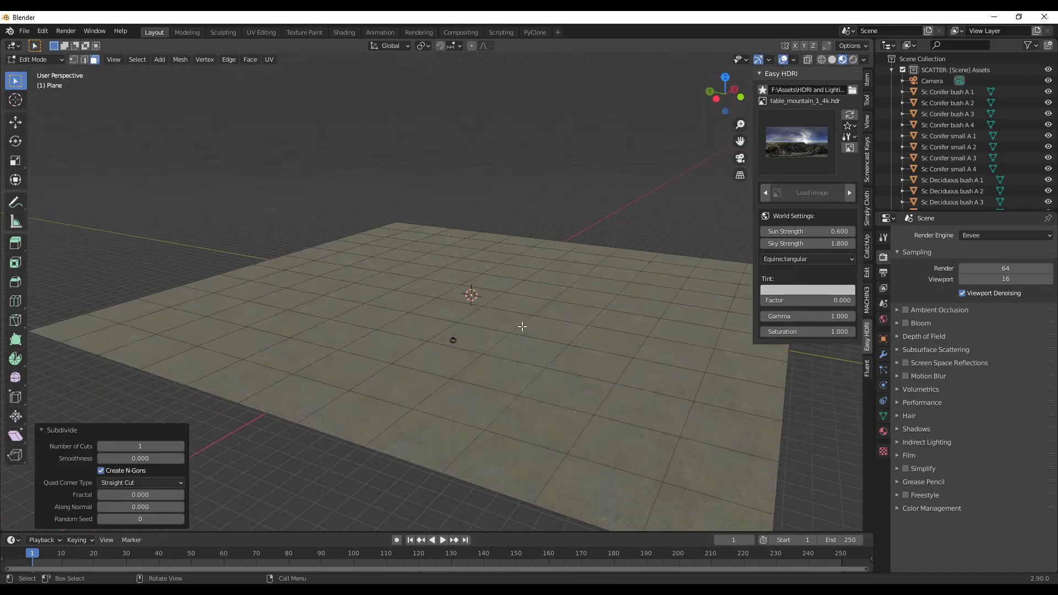
Select all of the plane's faces and subdivide them with an increased number of cuts for a dense grid.
{"action": "key", "text": "a"}
{"action": "right_click", "coordinate": [537, 332]}
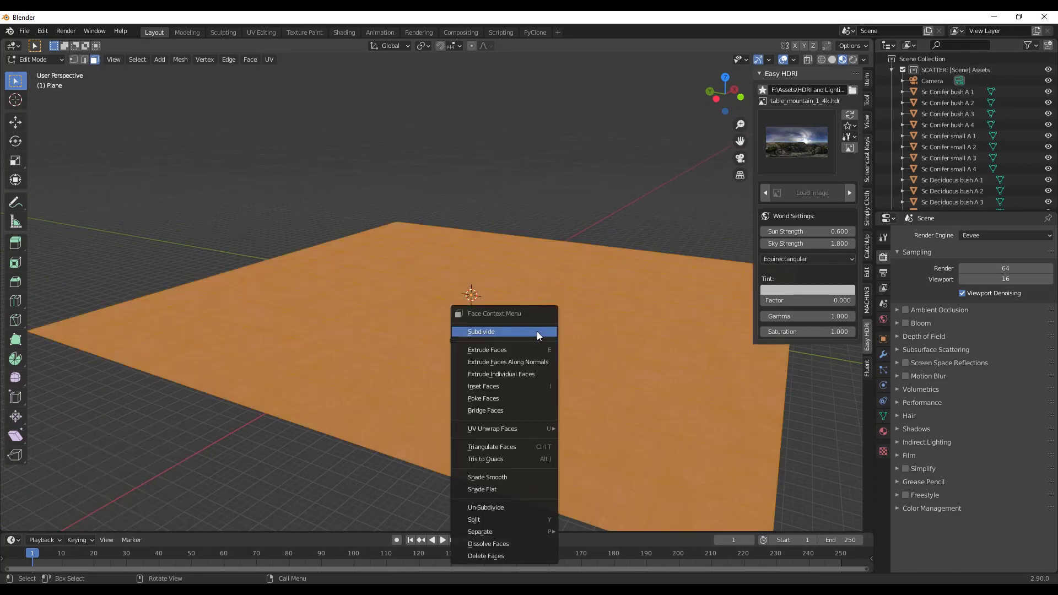
{"action": "left_click", "coordinate": [527, 330]}
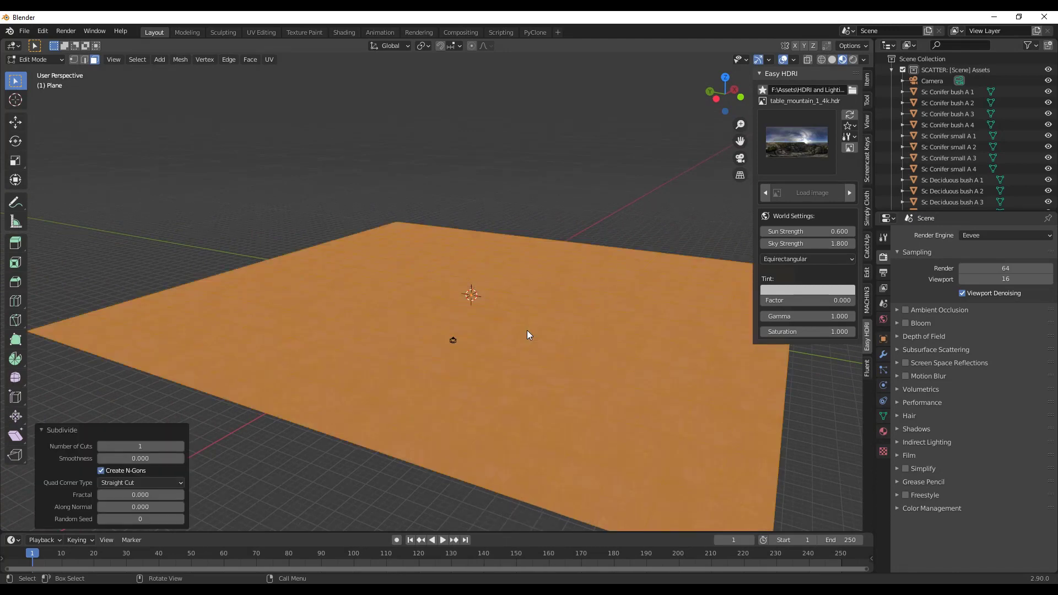
{"action": "double_click", "coordinate": [181, 447]}
{"action": "left_click", "coordinate": [181, 446]}
{"action": "left_click", "coordinate": [180, 446]}
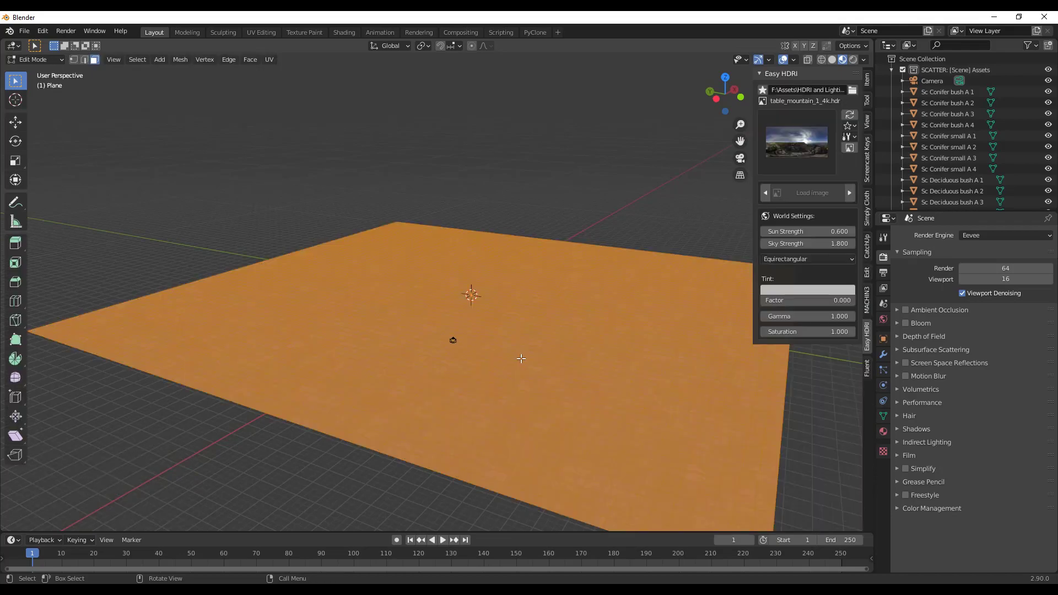
Deselect the faces, check the plane's subdivided grid and return to Object Mode.
{"action": "key", "text": "alt+a"}
{"action": "middle_click_drag", "start_coordinate": [555, 404], "coordinate": [635, 358]}
{"action": "middle_click_drag", "start_coordinate": [425, 366], "coordinate": [383, 328]}
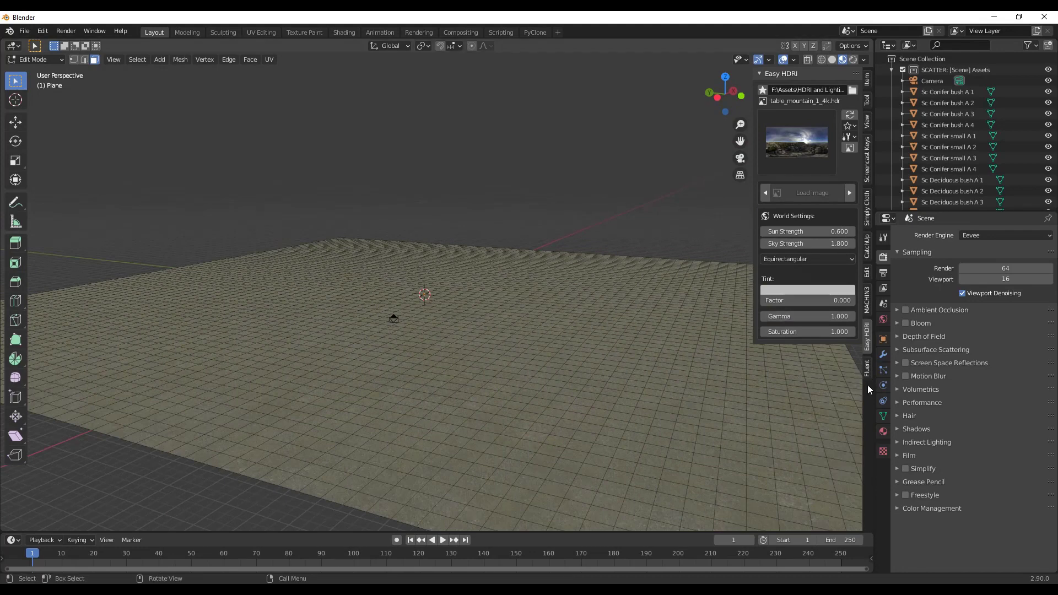
{"action": "key", "text": "Tab"}
Show the plane's grass, dead plant, forest and bush scatter systems in the viewport again.
{"action": "scroll", "coordinate": [825, 357], "scroll_direction": "down", "scroll_amount": 5}
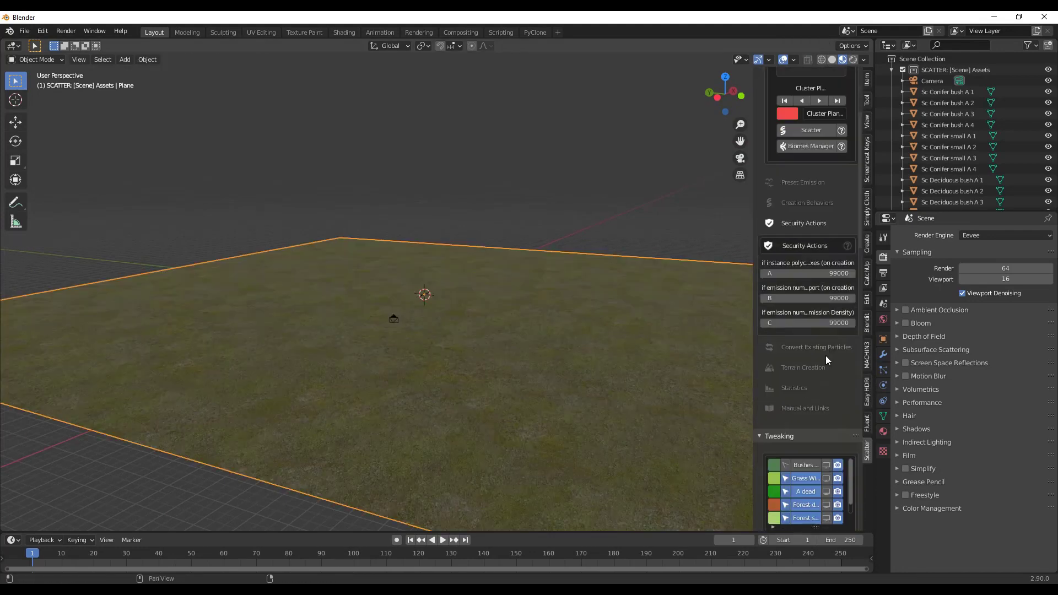
{"action": "scroll", "coordinate": [825, 356], "scroll_direction": "down", "scroll_amount": 5}
{"action": "left_click", "coordinate": [826, 355]}
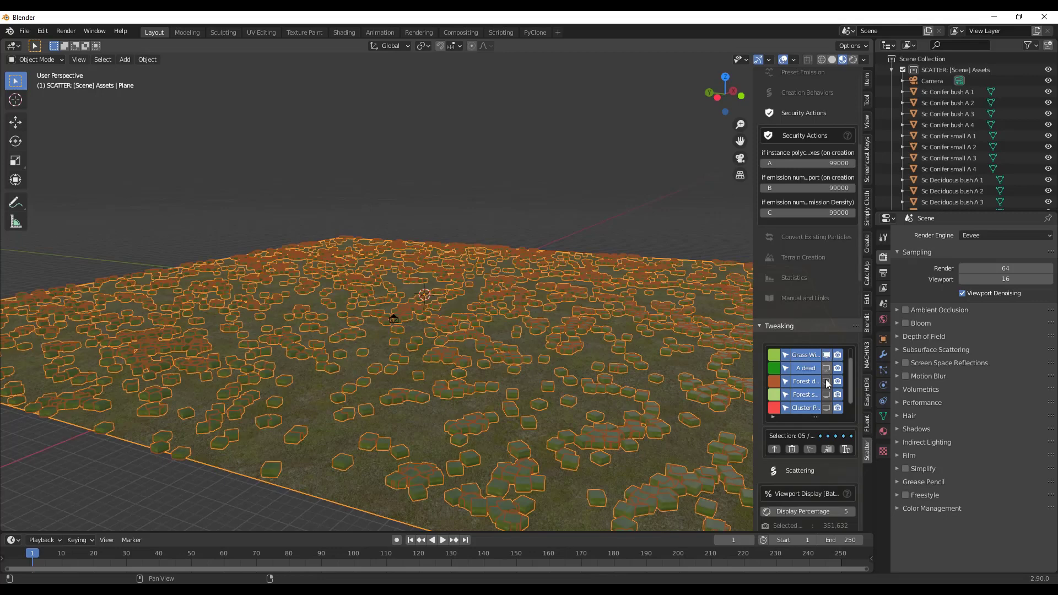
{"action": "left_click", "coordinate": [826, 381]}
{"action": "left_click", "coordinate": [826, 395]}
{"action": "scroll", "coordinate": [826, 394], "scroll_direction": "up", "scroll_amount": 1}
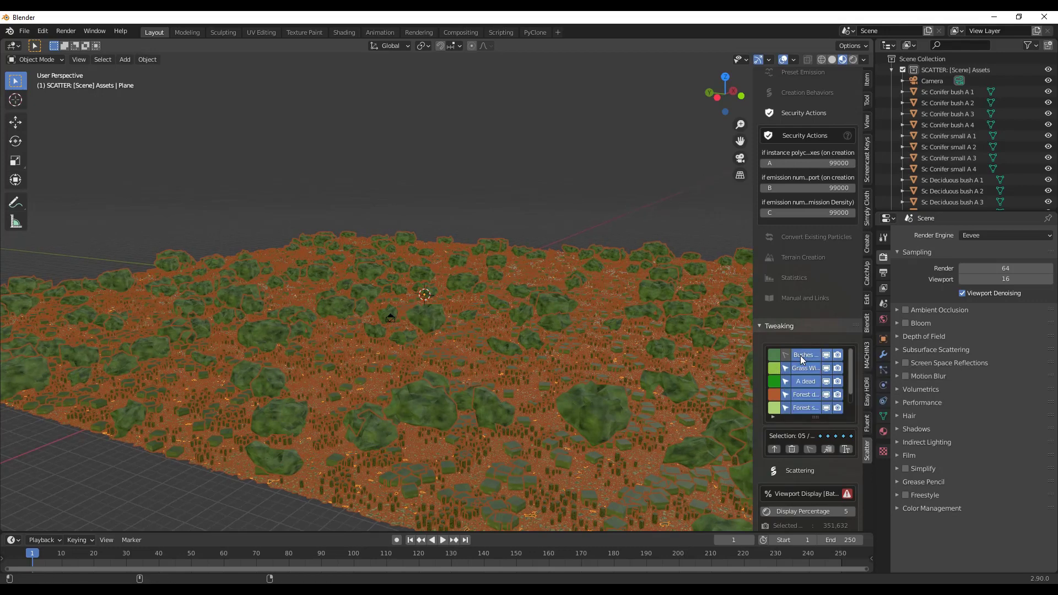
{"action": "scroll", "coordinate": [808, 387], "scroll_direction": "down", "scroll_amount": 1}
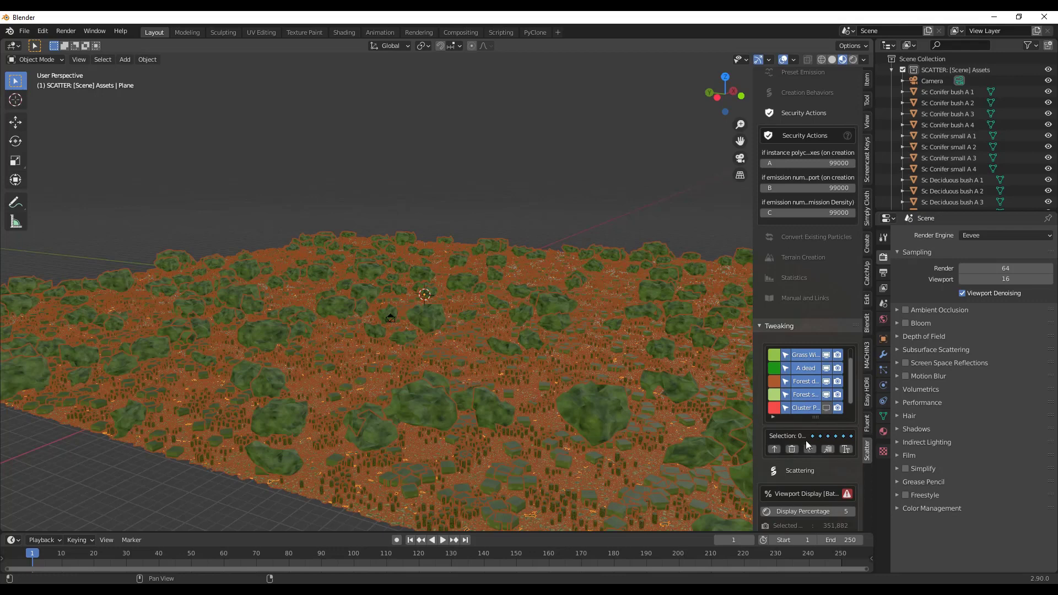
View the scattered vegetation through the camera and show the remaining Cluster system in the viewport.
{"action": "scroll", "coordinate": [810, 474], "scroll_direction": "down", "scroll_amount": 18}
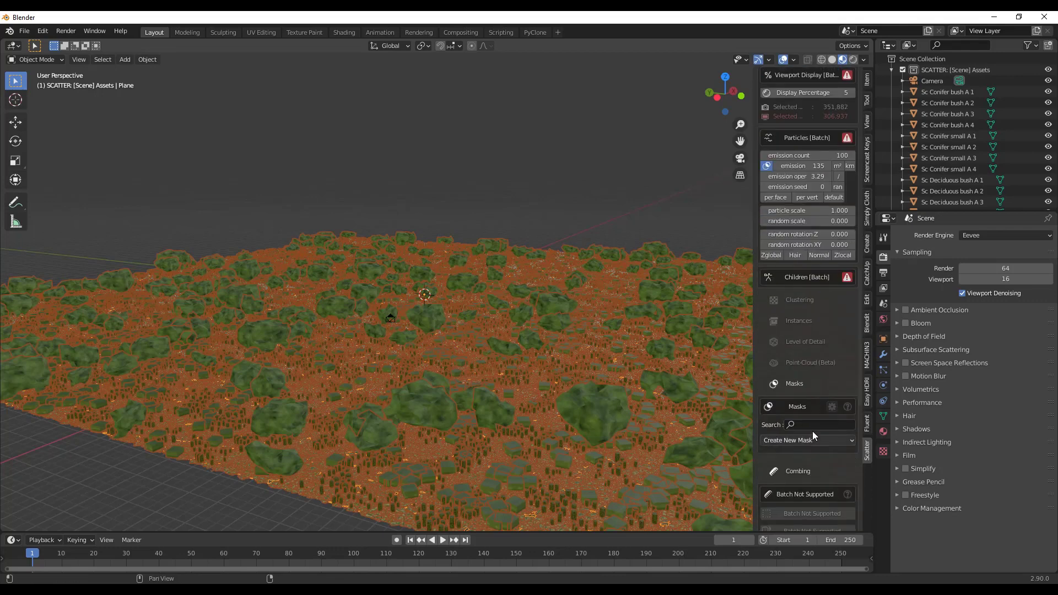
{"action": "scroll", "coordinate": [812, 430], "scroll_direction": "down", "scroll_amount": 3}
{"action": "left_click", "coordinate": [794, 319]}
{"action": "left_click", "coordinate": [794, 319]}
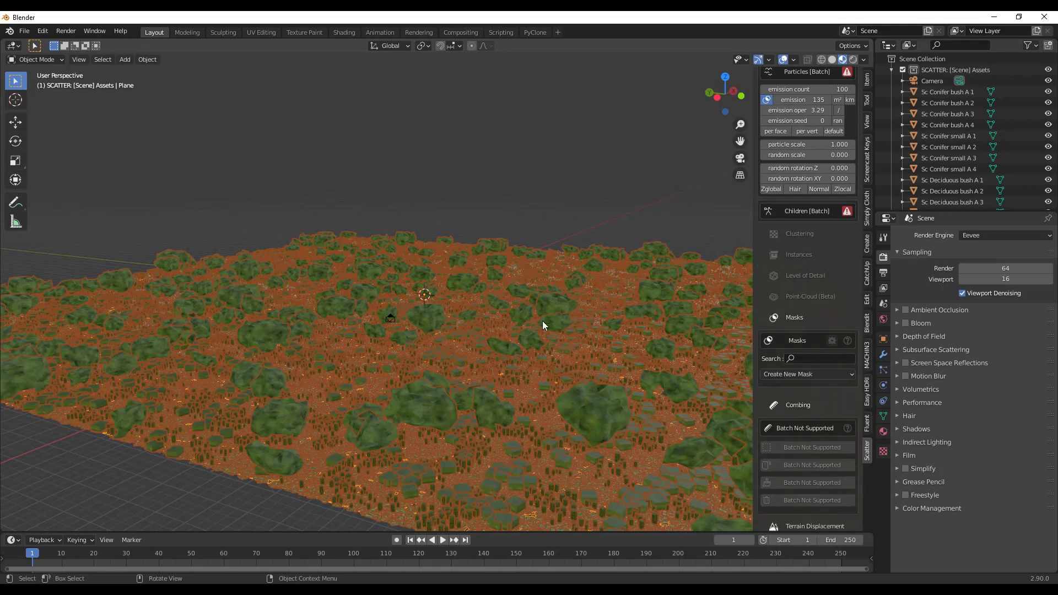
{"action": "key", "text": "KP_0"}
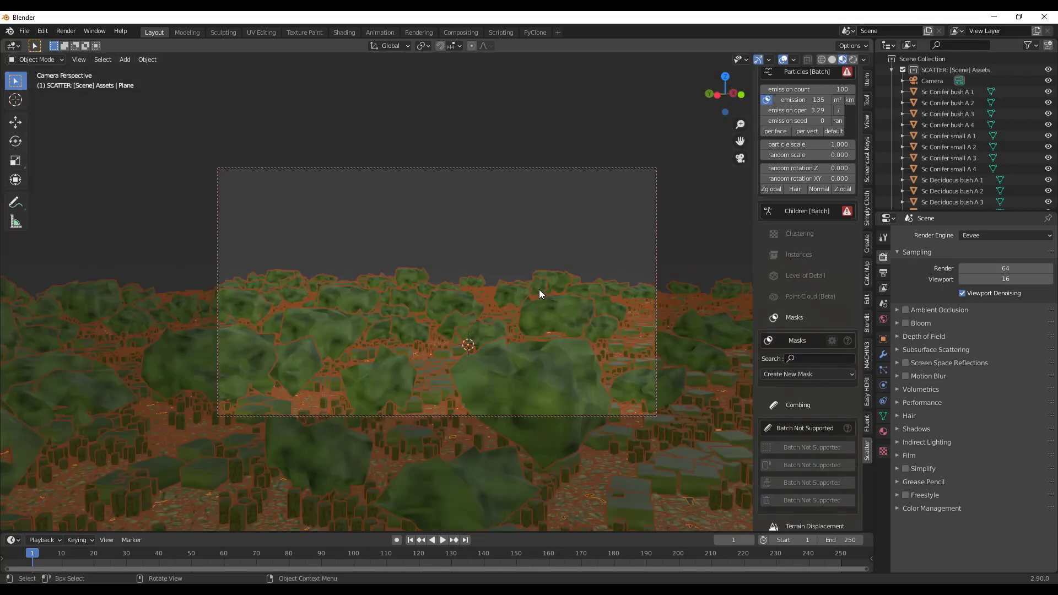
{"action": "scroll", "coordinate": [826, 237], "scroll_direction": "up", "scroll_amount": 12}
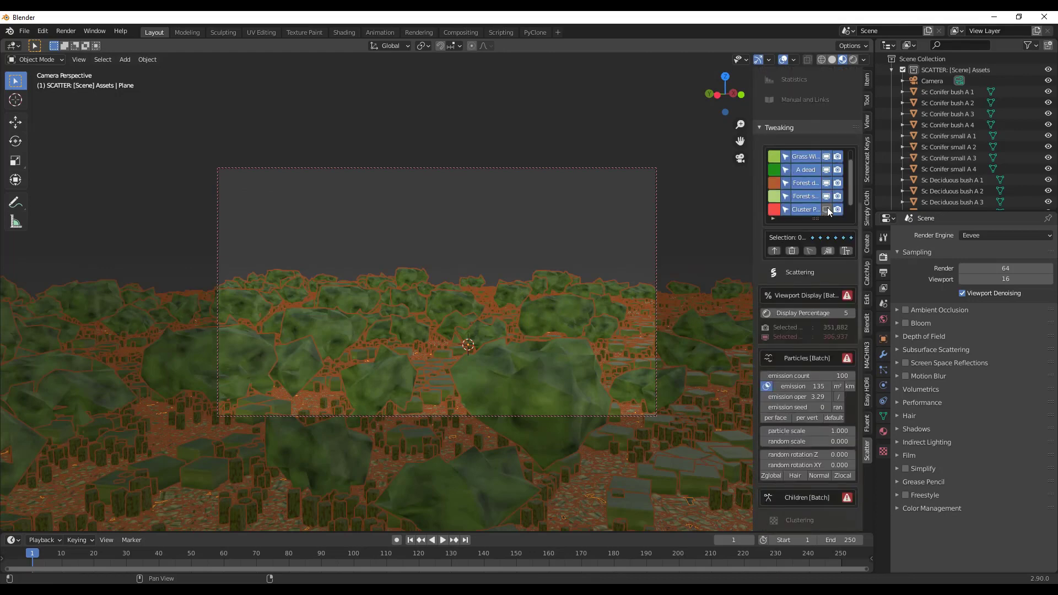
{"action": "left_click", "coordinate": [828, 210]}
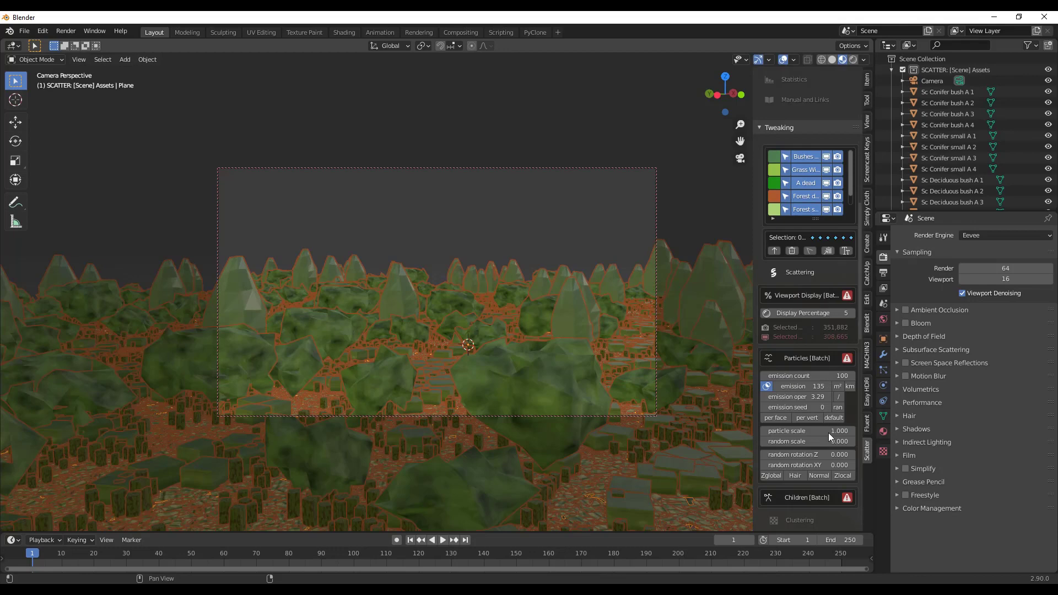
Create a camera Ray-Casting mask for the plane.
{"action": "scroll", "coordinate": [828, 432], "scroll_direction": "down", "scroll_amount": 5}
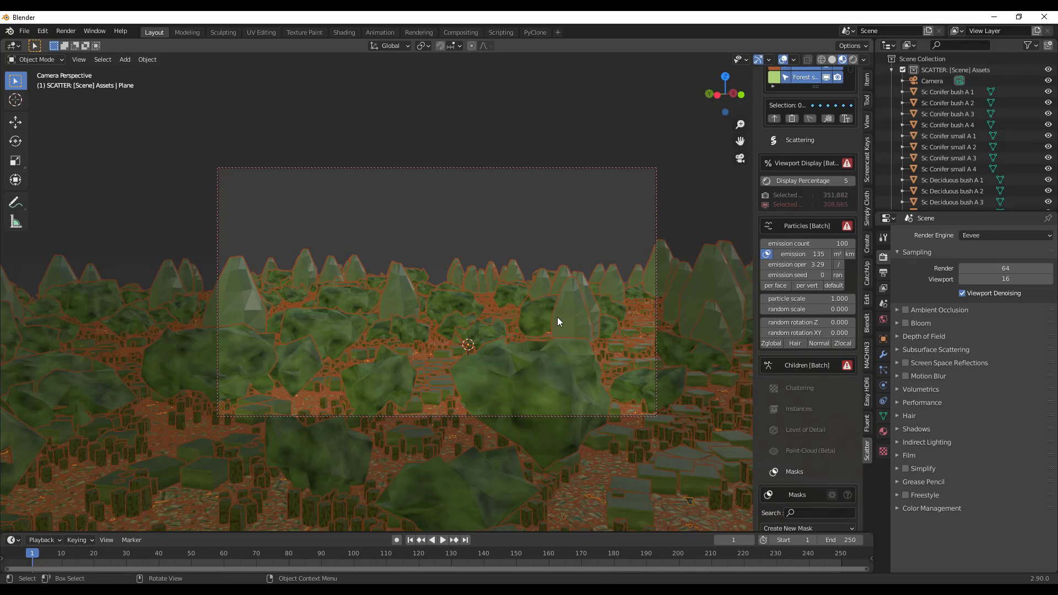
{"action": "scroll", "coordinate": [805, 419], "scroll_direction": "down", "scroll_amount": 6}
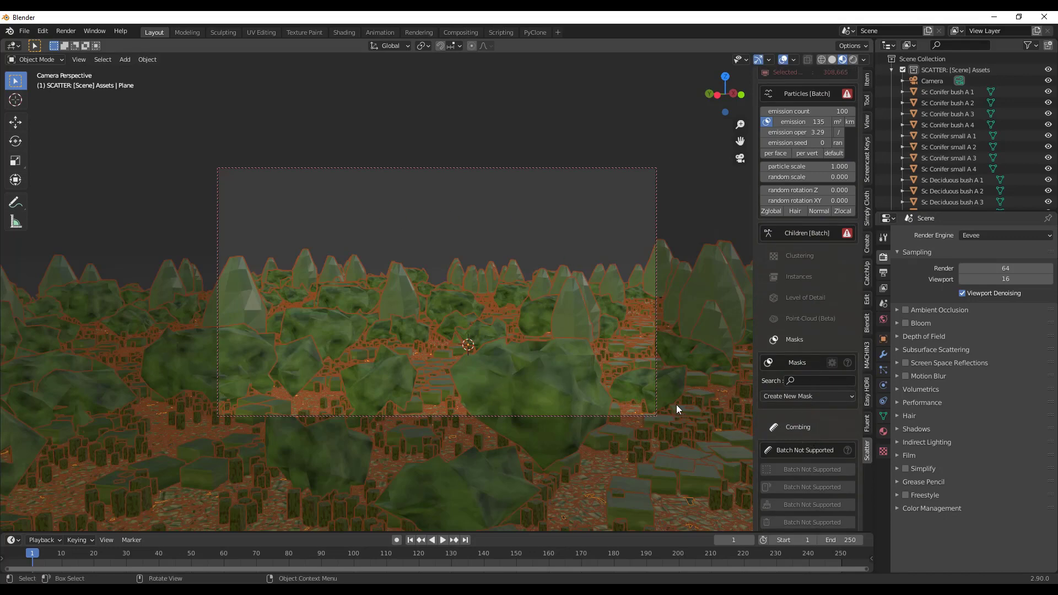
{"action": "left_click", "coordinate": [793, 397]}
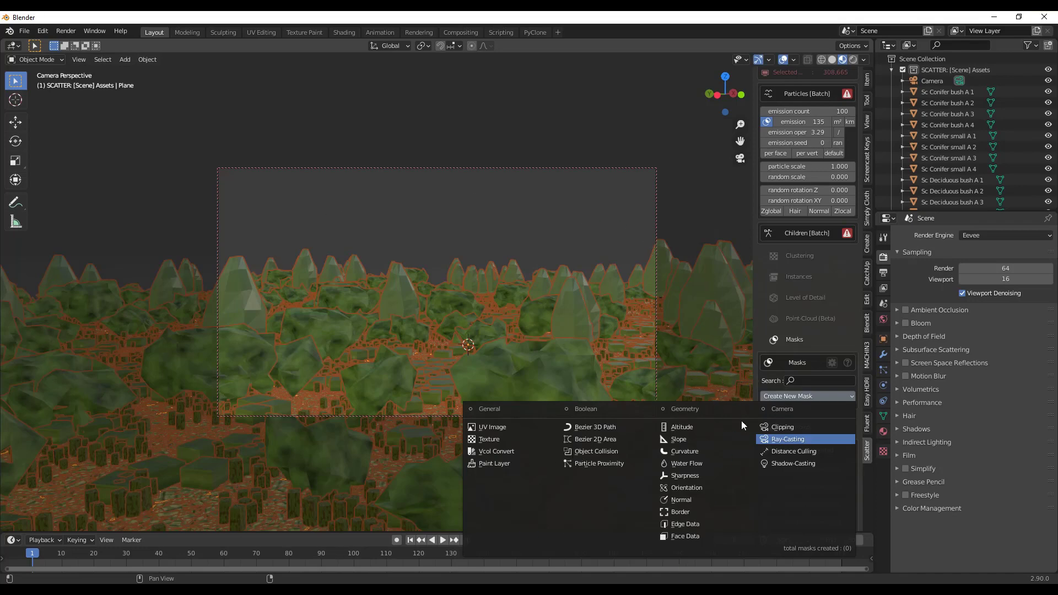
{"action": "left_click", "coordinate": [788, 438]}
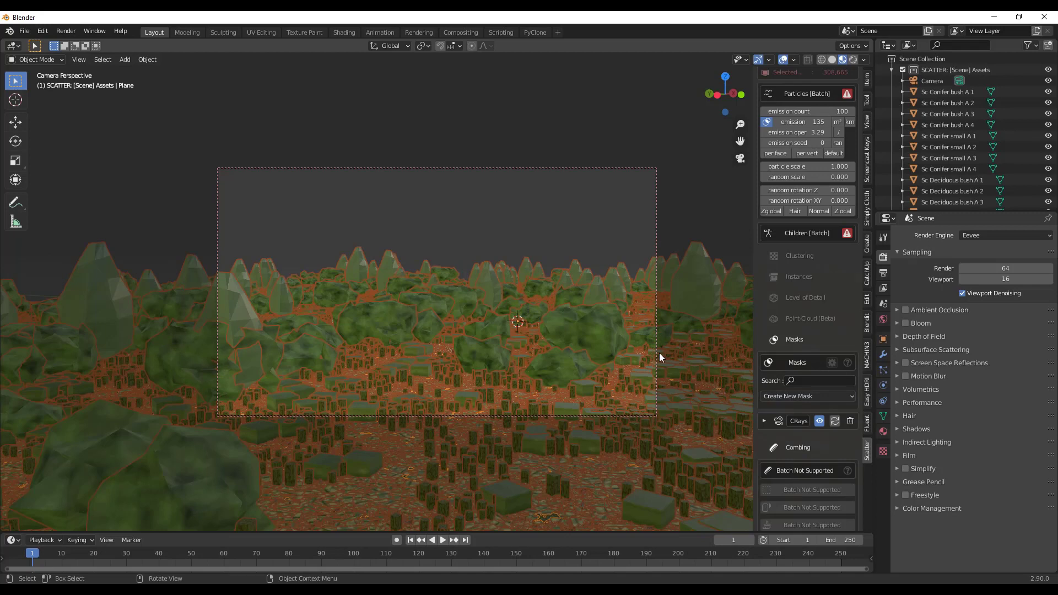
Expand the Ray-Casting mask's settings and add its influence to all selected scatter systems.
{"action": "left_click", "coordinate": [762, 421]}
{"action": "scroll", "coordinate": [786, 469], "scroll_direction": "down", "scroll_amount": 3}
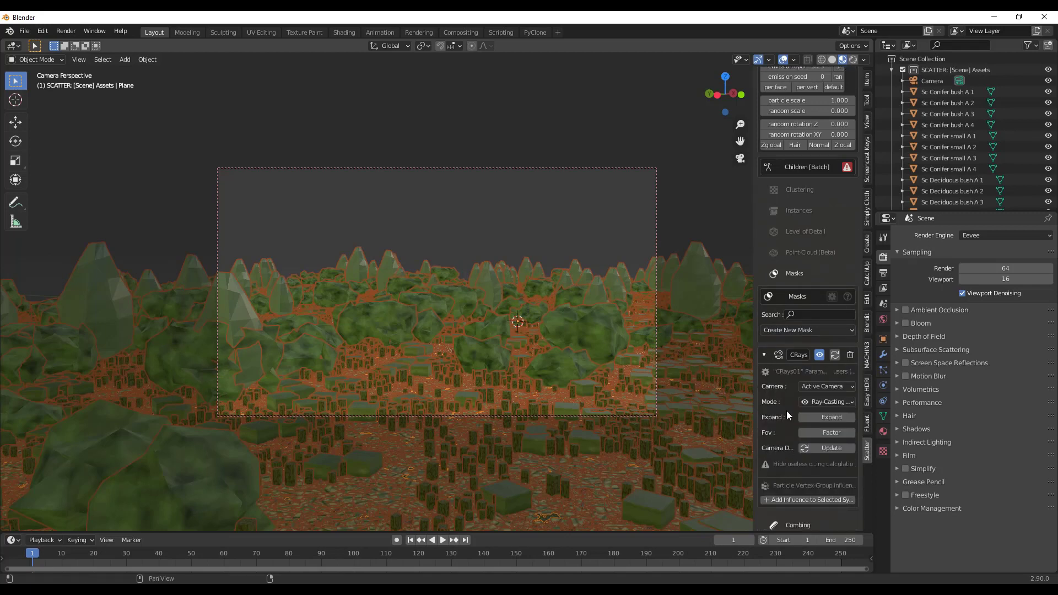
{"action": "left_click", "coordinate": [795, 500]}
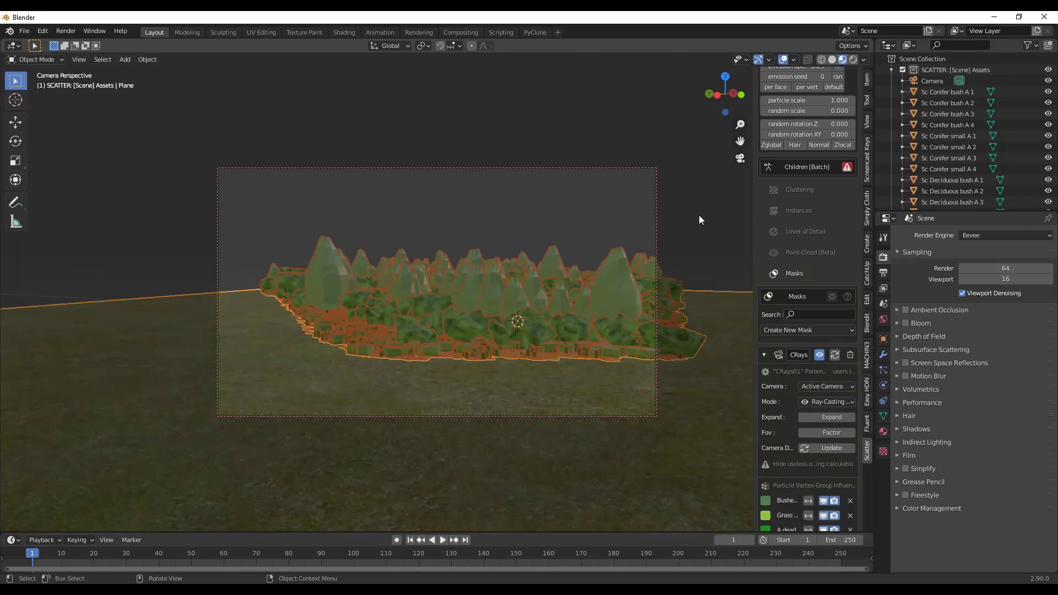
Leave the camera view and examine the masked vegetation on the whole plane from above.
{"action": "key", "text": "KP_0"}
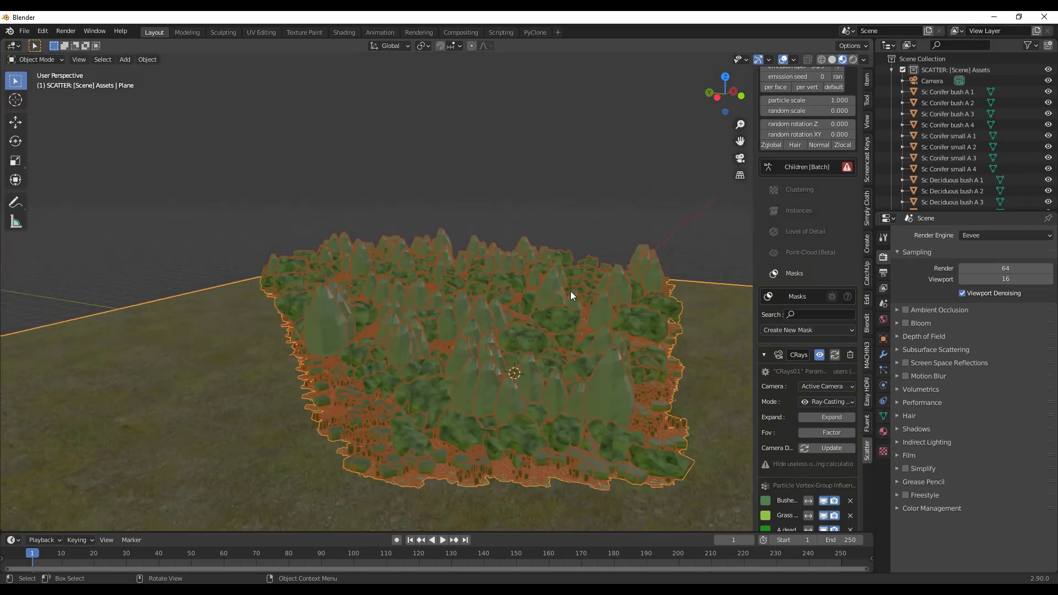
{"action": "scroll", "coordinate": [562, 303], "scroll_direction": "down", "scroll_amount": 5}
{"action": "middle_click_drag", "start_coordinate": [551, 366], "coordinate": [639, 278]}
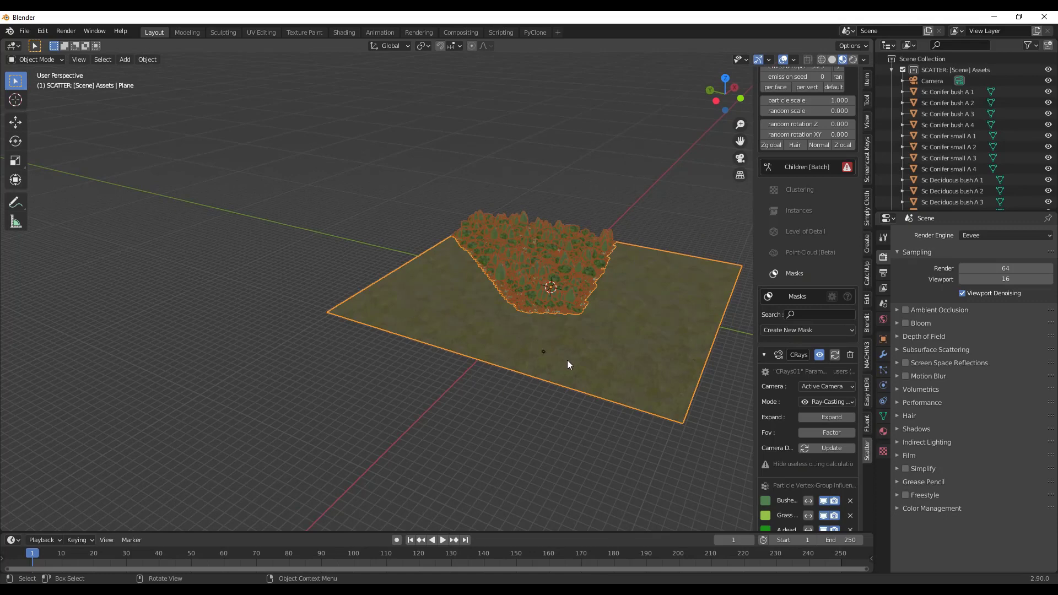
{"action": "middle_click_drag", "start_coordinate": [609, 402], "coordinate": [612, 263]}
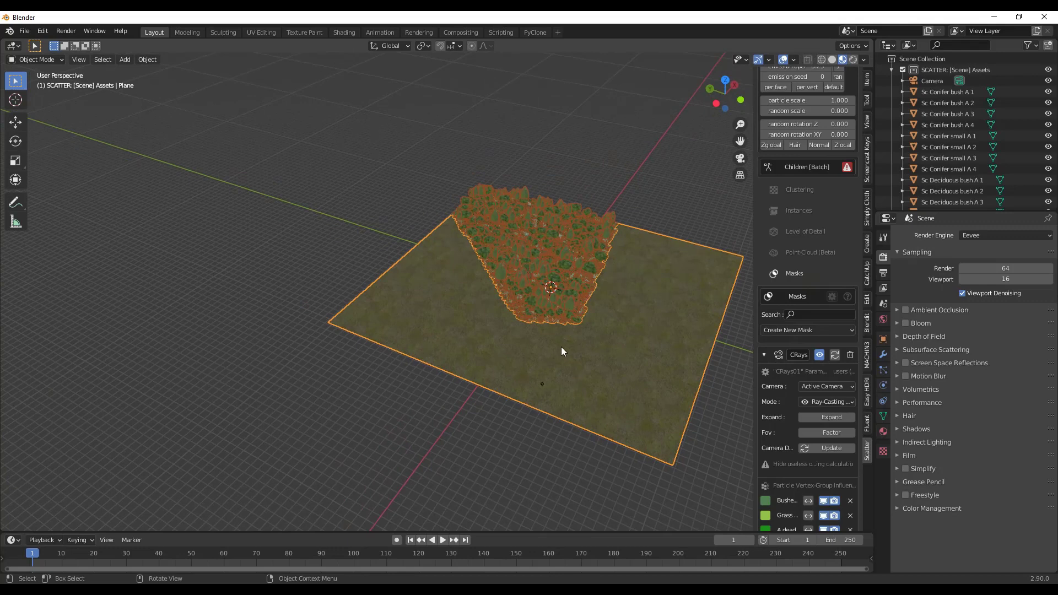
Return to the camera view and move the camera closer to the masked vegetation.
{"action": "key", "text": "KP_0"}
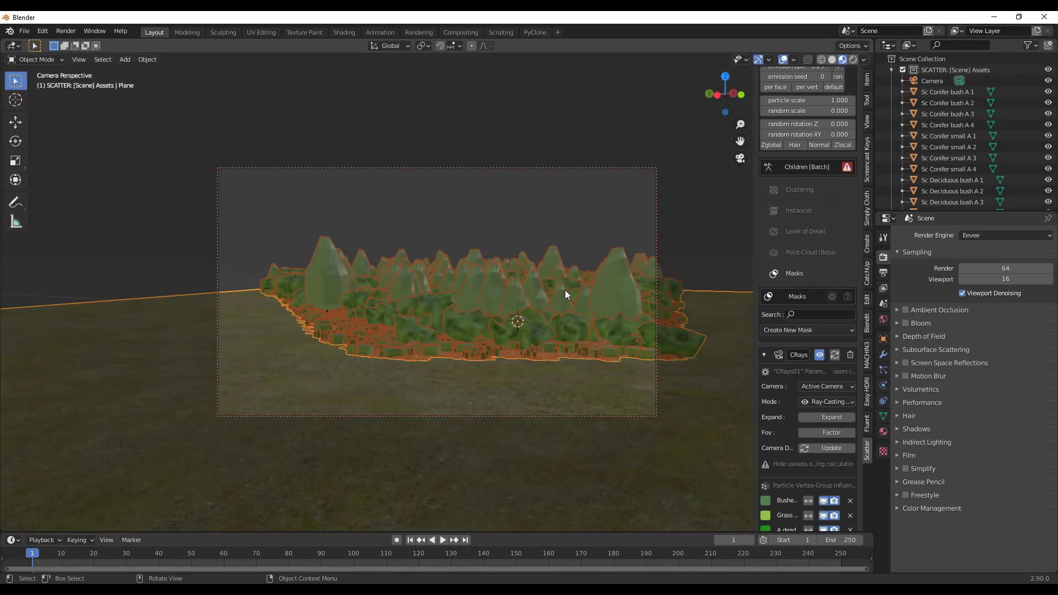
{"action": "scroll", "coordinate": [586, 286], "scroll_direction": "up", "scroll_amount": 2}
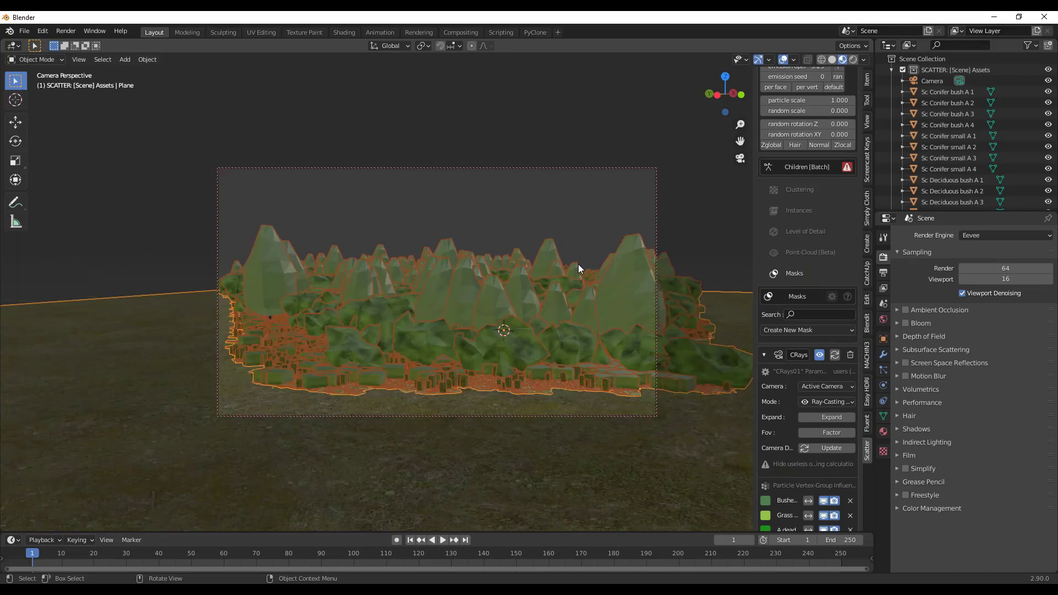
{"action": "scroll", "coordinate": [551, 272], "scroll_direction": "up", "scroll_amount": 2}
{"action": "scroll", "coordinate": [557, 282], "scroll_direction": "up", "scroll_amount": 2}
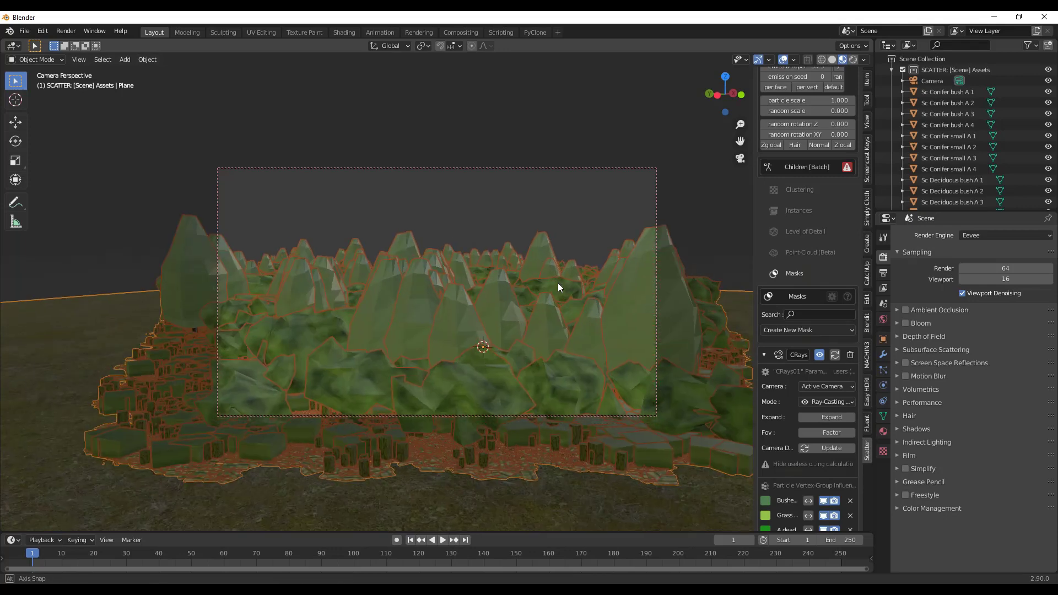